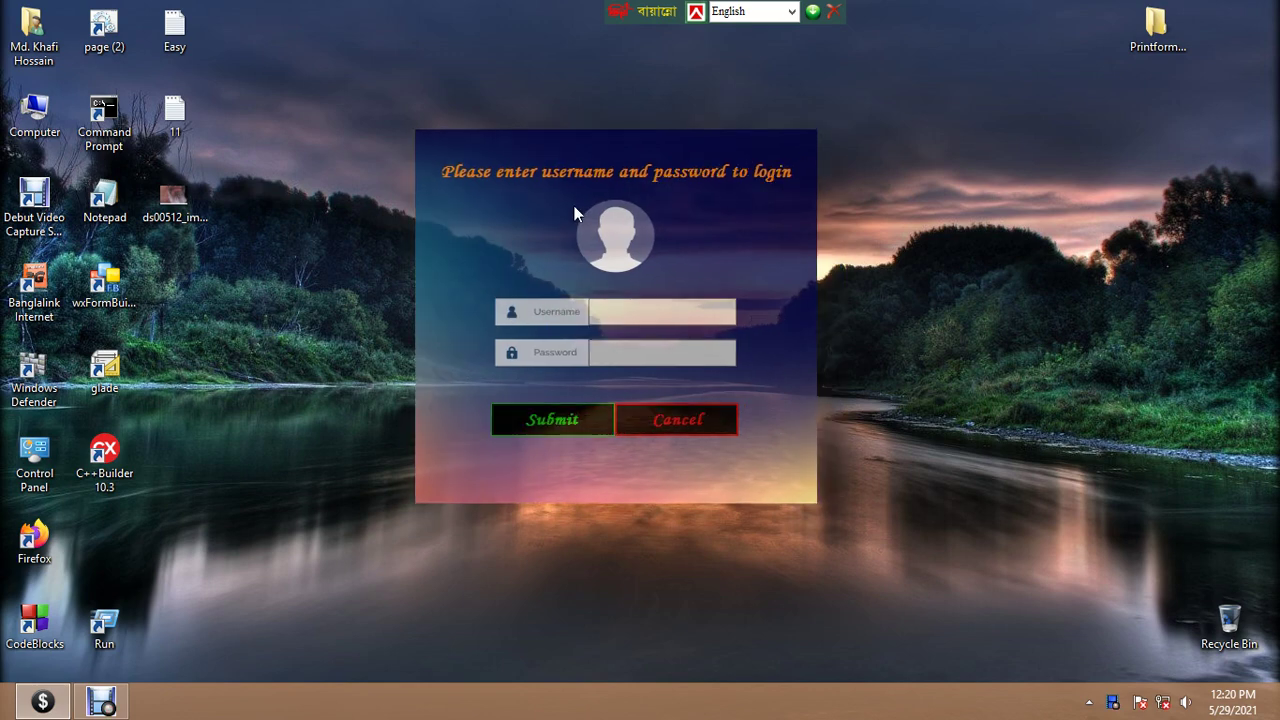
Enter the administrator username and password in the login fields
{"action": "left_click", "coordinate": [640, 303]}
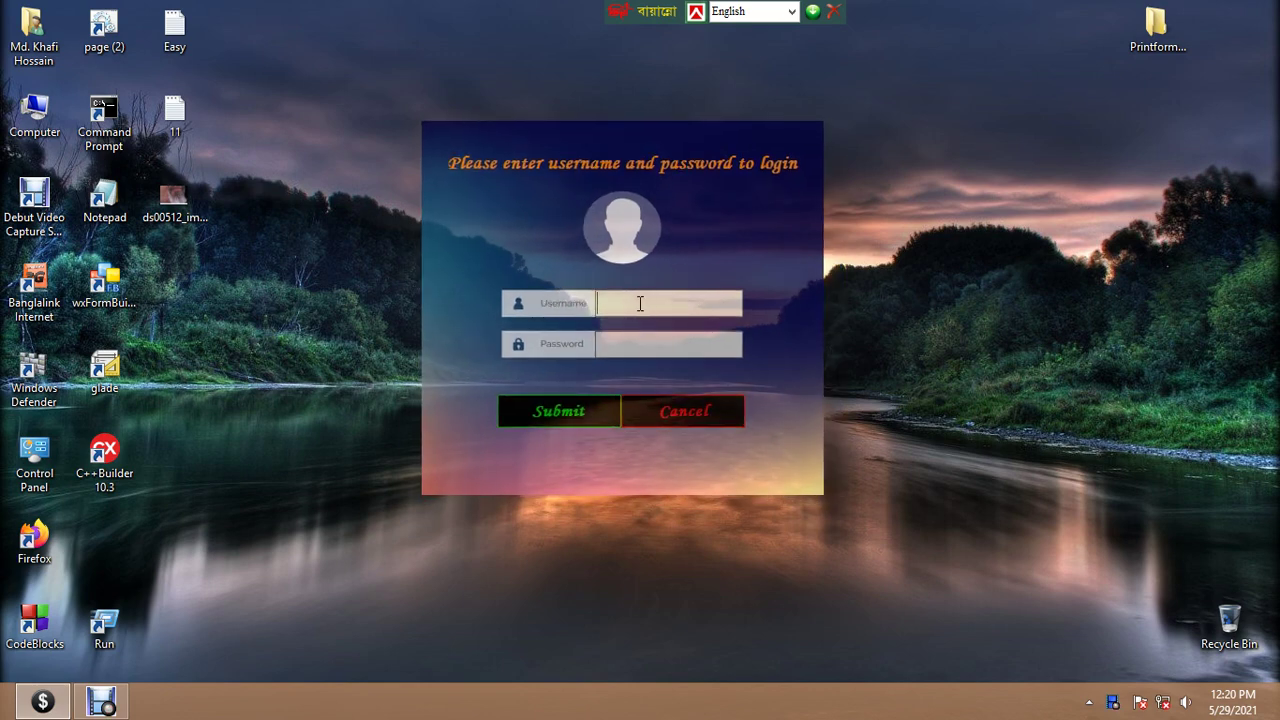
{"action": "type", "text": "Admin"}
{"action": "type", "text": "*"}
{"action": "type", "text": "****"}
Log in, show the Overview panel with Day and Month totals, and open the Stock List
{"action": "left_click", "coordinate": [555, 410]}
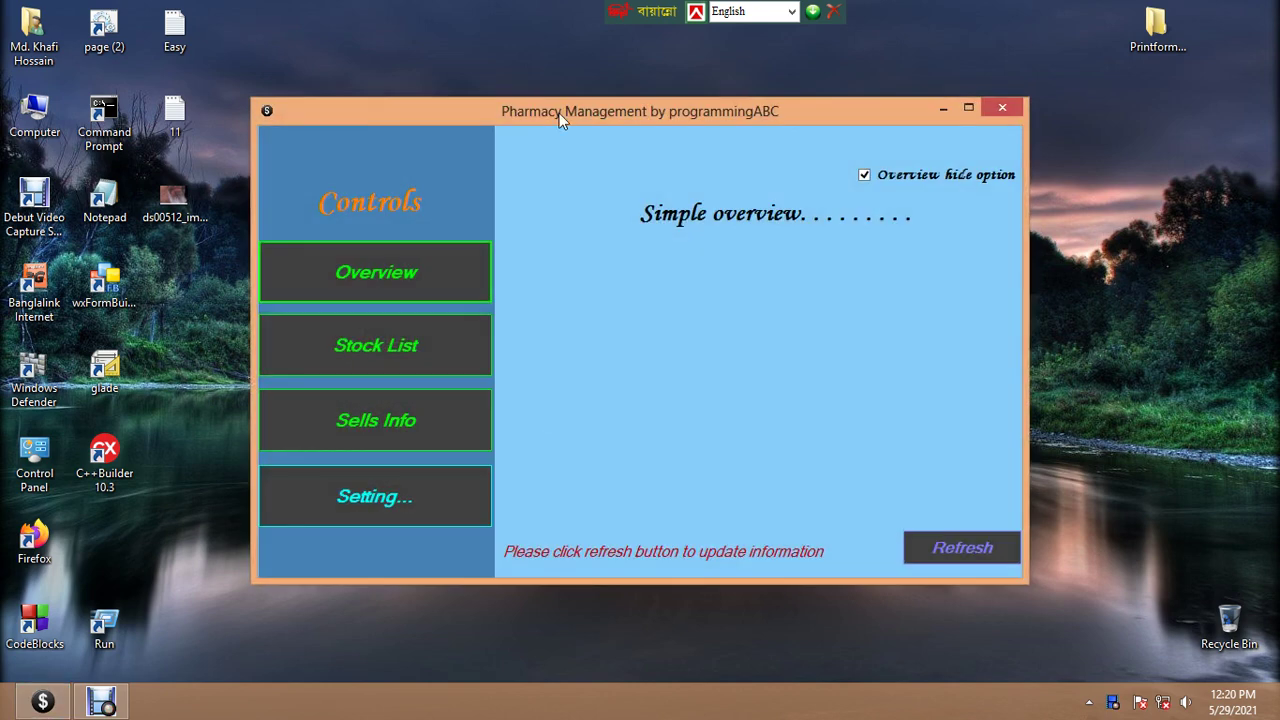
{"action": "left_click_drag", "start_coordinate": [559, 113], "coordinate": [518, 101]}
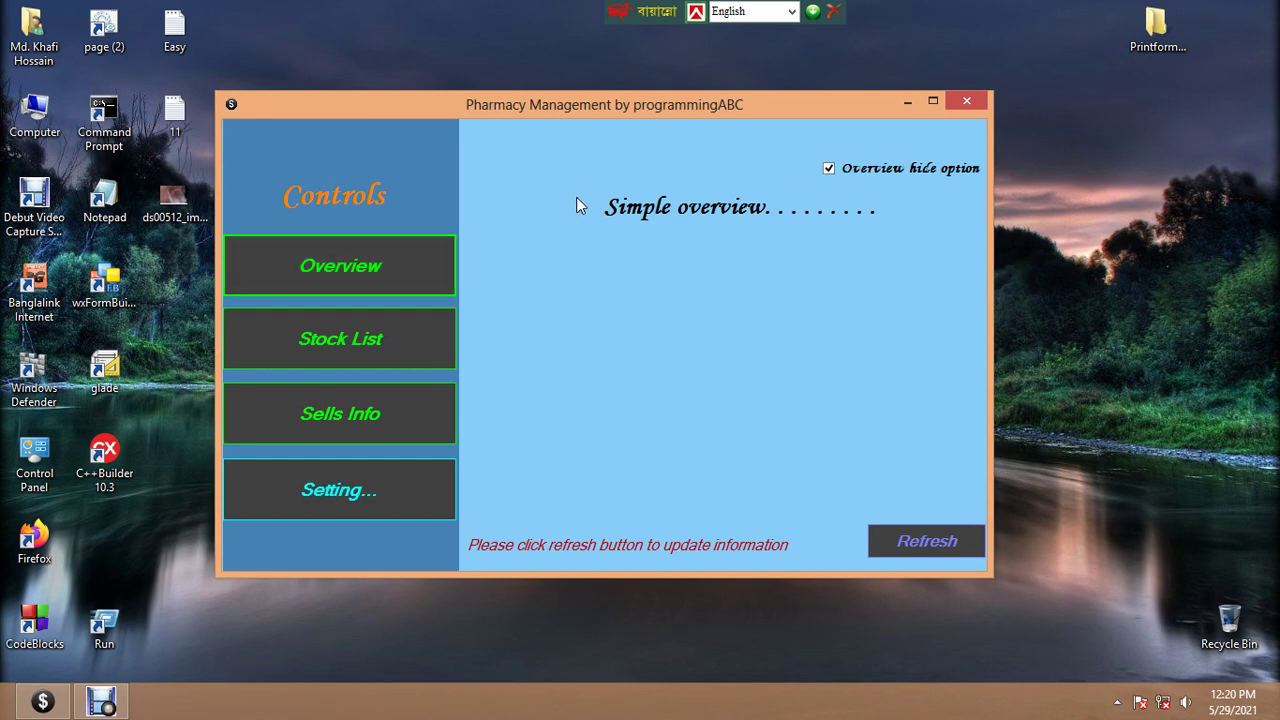
{"action": "left_click", "coordinate": [368, 266]}
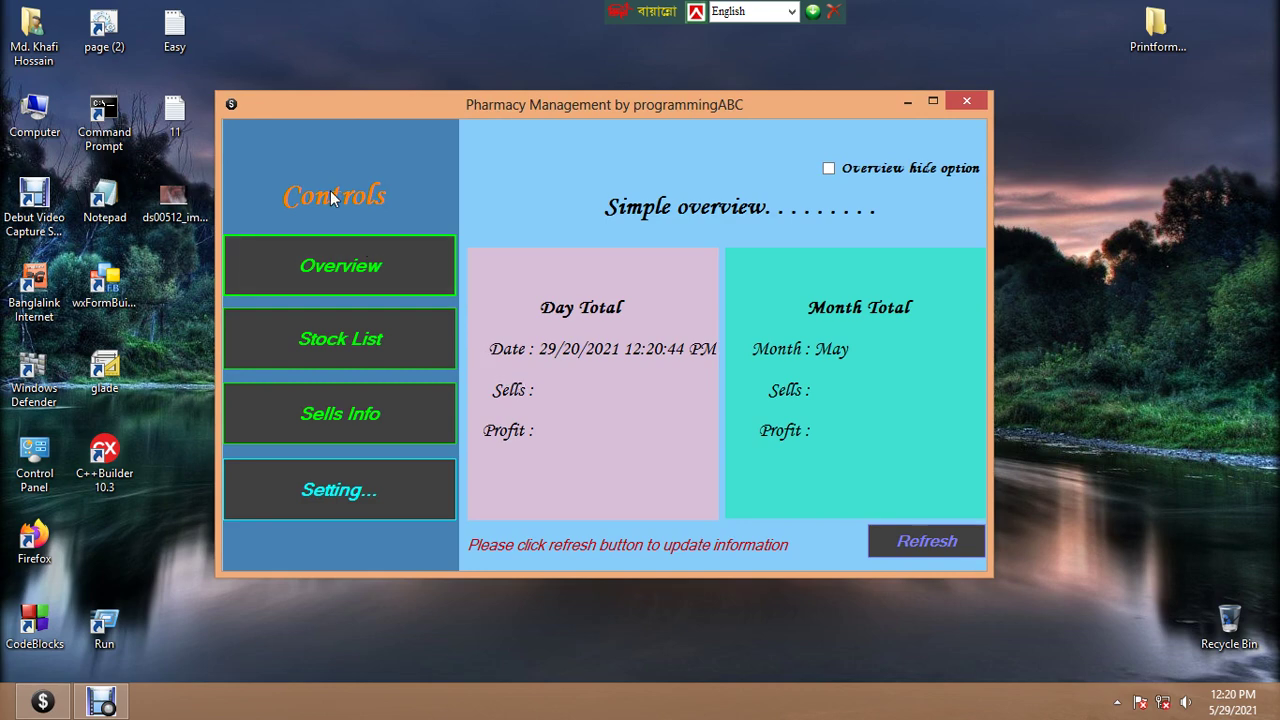
{"action": "left_click", "coordinate": [335, 335]}
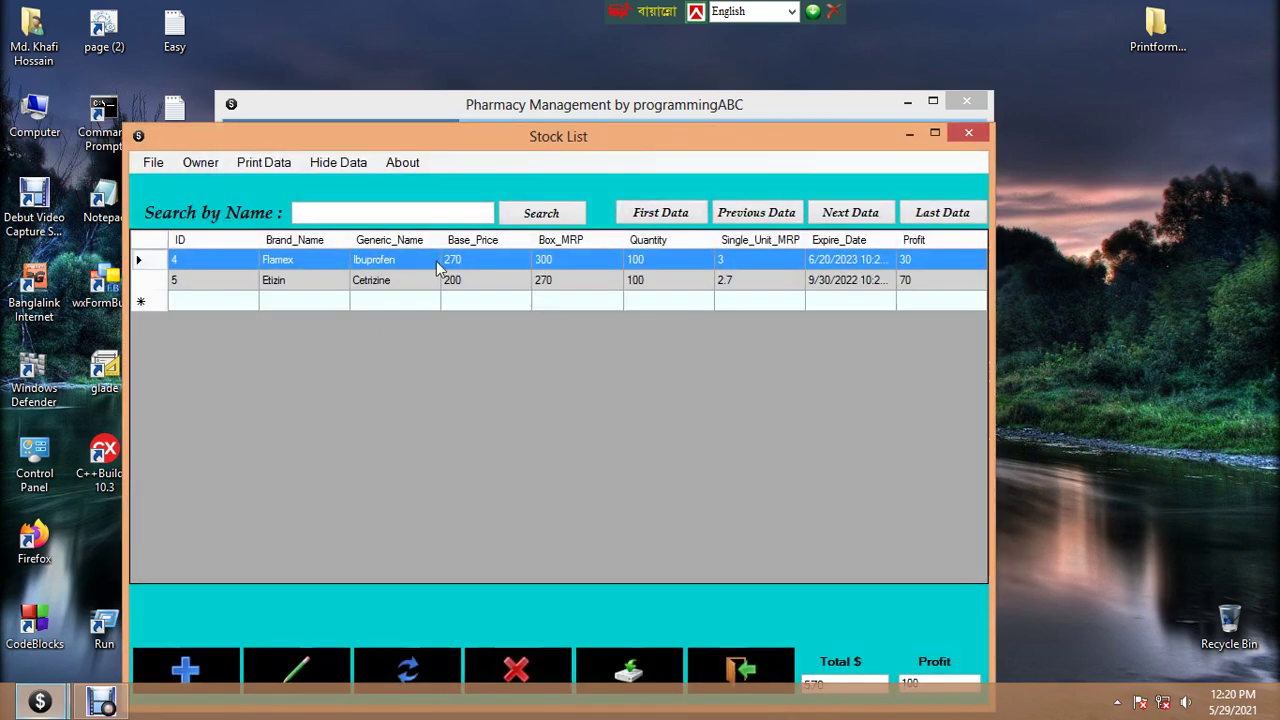
Move the Stock List window listing Flamex and Etizin into position
{"action": "left_click_drag", "start_coordinate": [418, 146], "coordinate": [455, 91]}
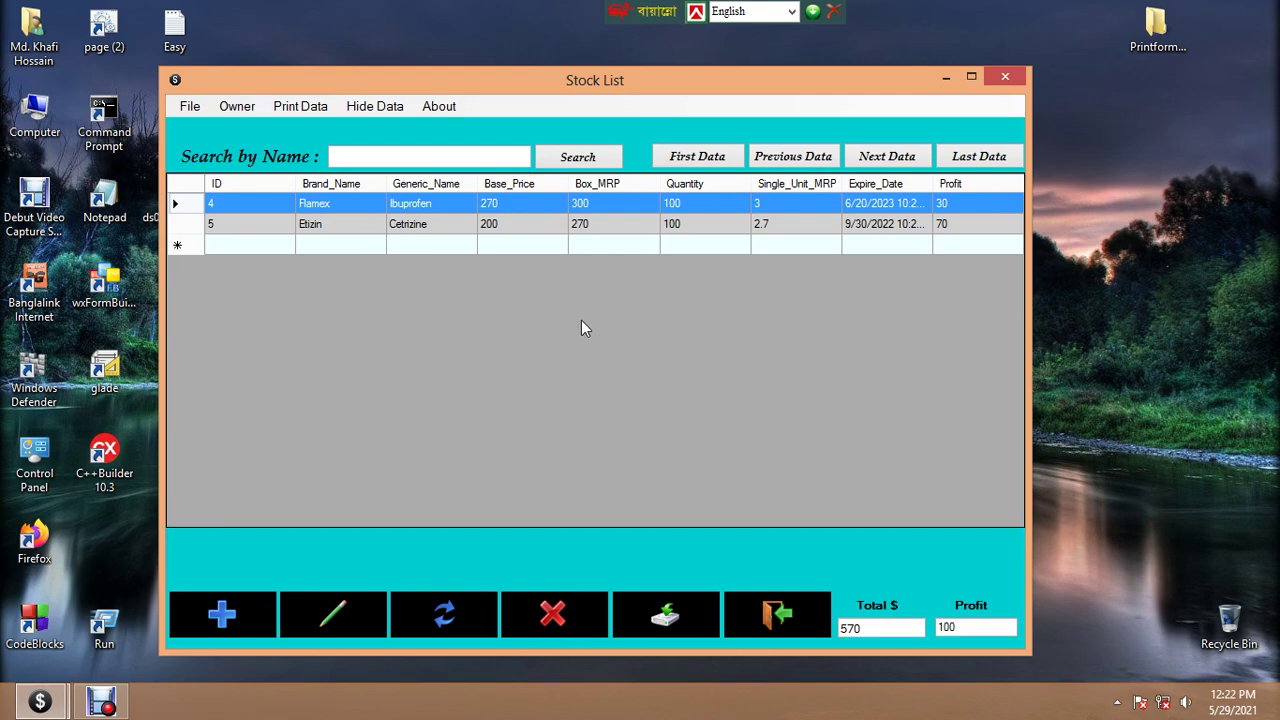
Open a New Add stock entry form and enable its fields
{"action": "left_click", "coordinate": [222, 618]}
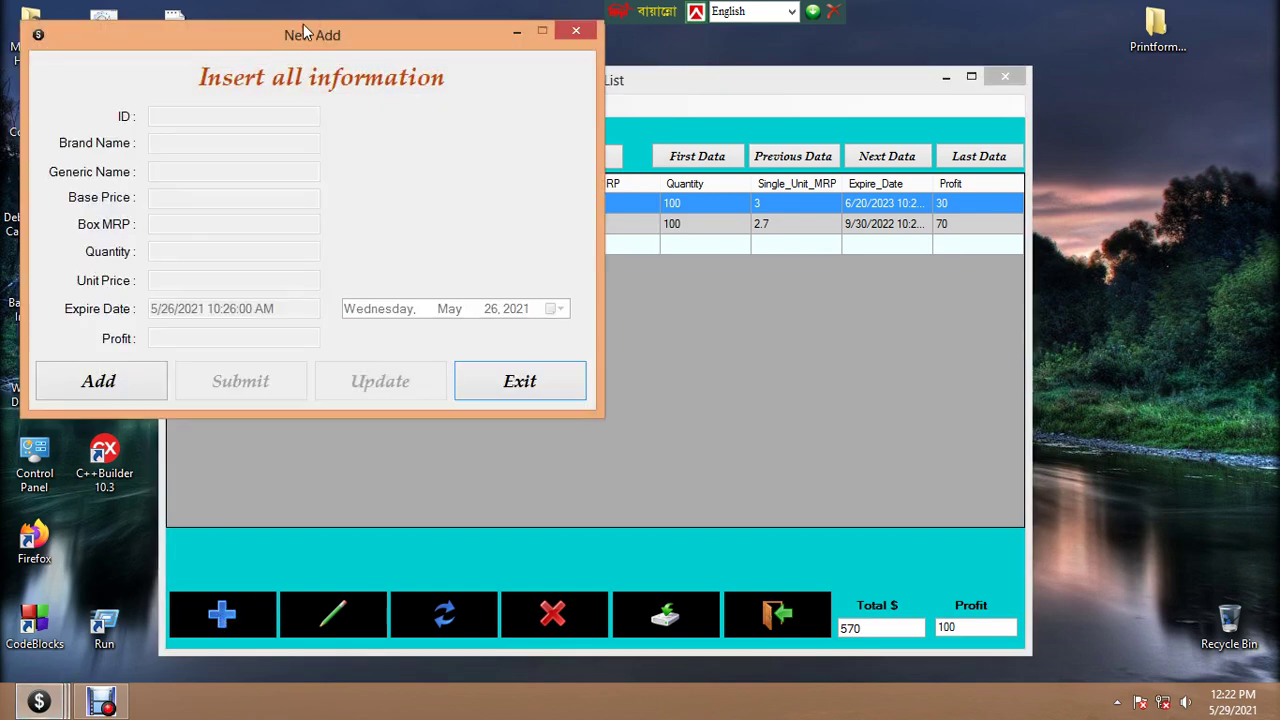
{"action": "left_click_drag", "start_coordinate": [294, 34], "coordinate": [612, 121]}
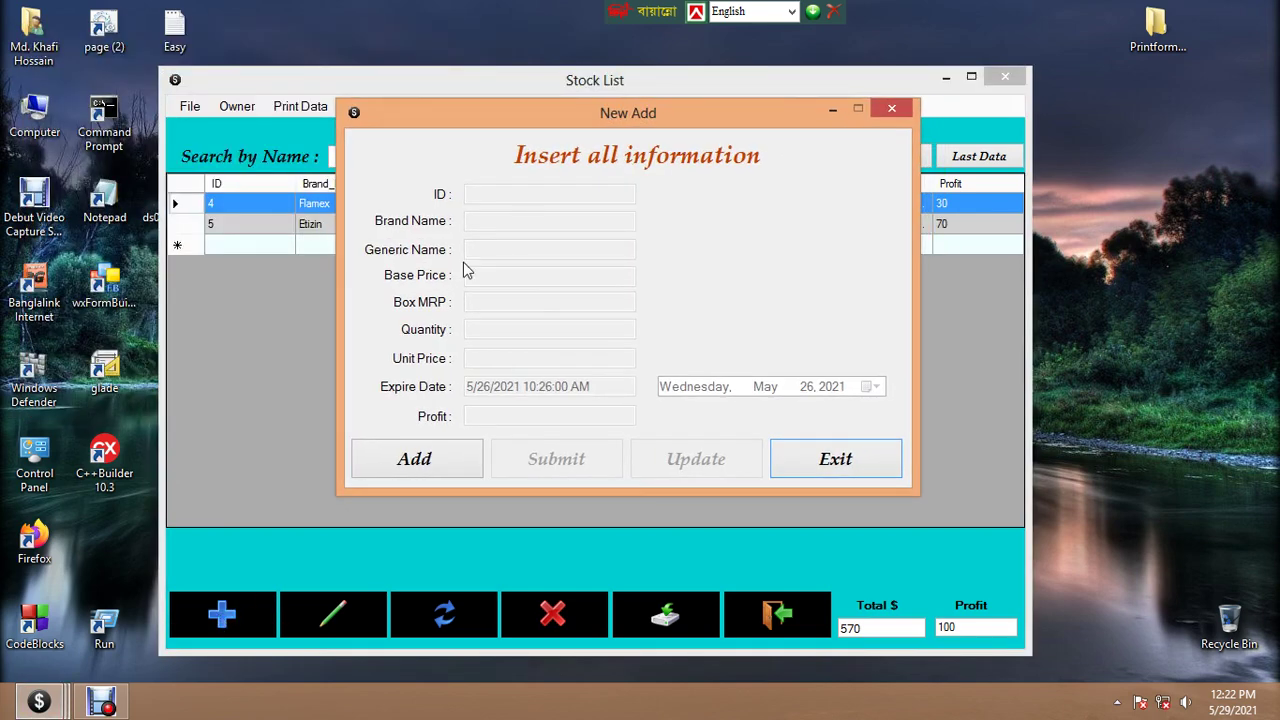
{"action": "left_click", "coordinate": [407, 463]}
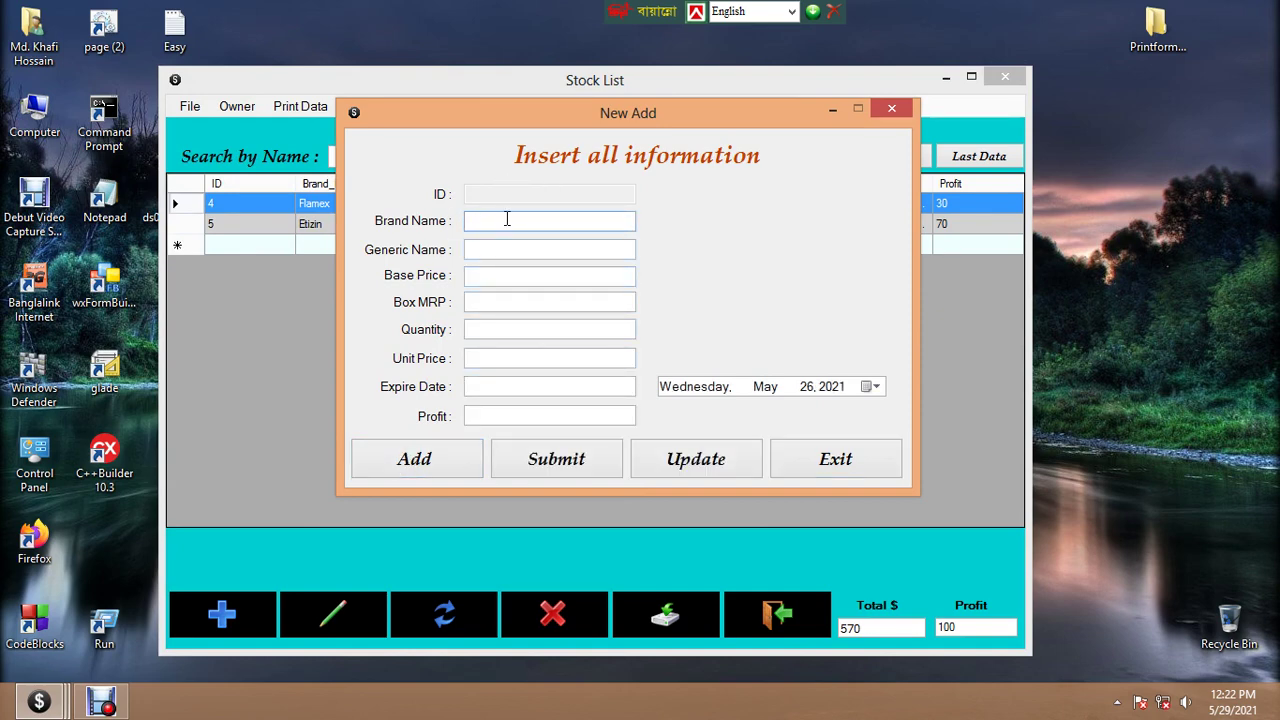
Enter 'Tab. Sinamin 4mg' as the brand name
{"action": "type", "text": "Sinamin"}
{"action": "left_click", "coordinate": [476, 219]}
{"action": "type", "text": "Ta"}
{"action": "key", "text": "BackSpace"}
{"action": "type", "text": "b."}
{"action": "left_click", "coordinate": [554, 221]}
{"action": "type", "text": "4"}
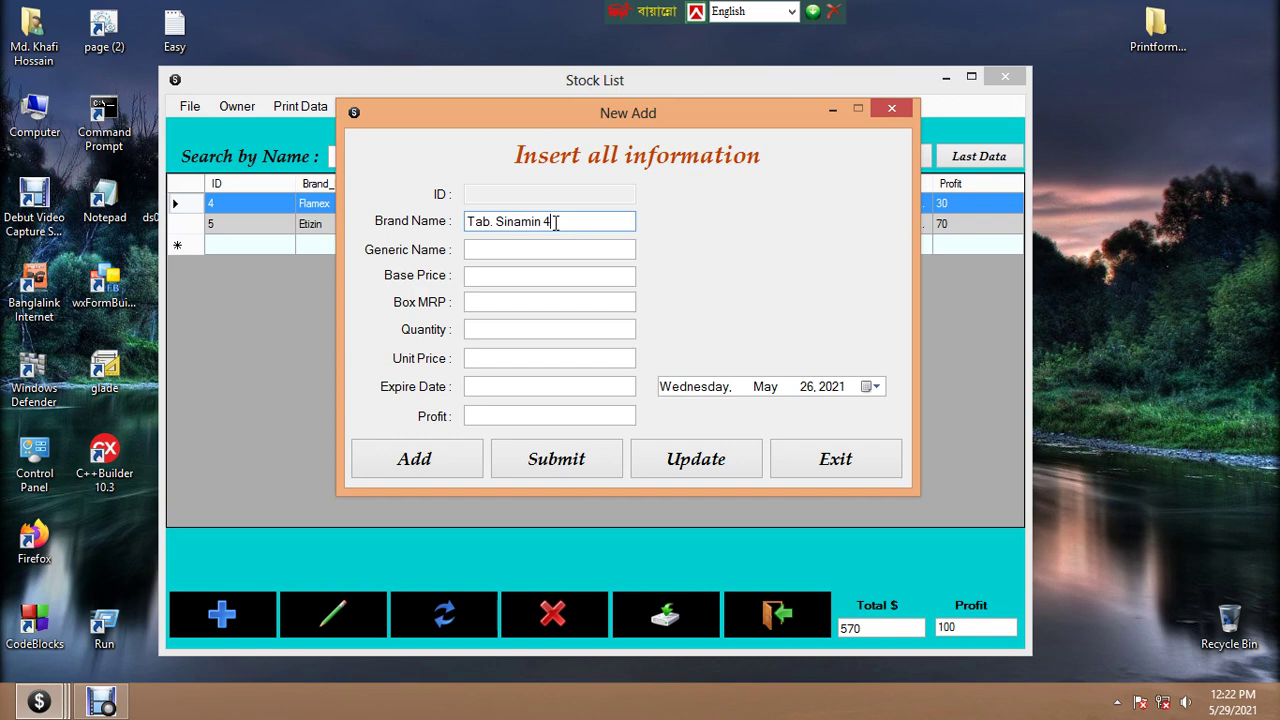
{"action": "type", "text": "mg"}
{"action": "left_click", "coordinate": [513, 249]}
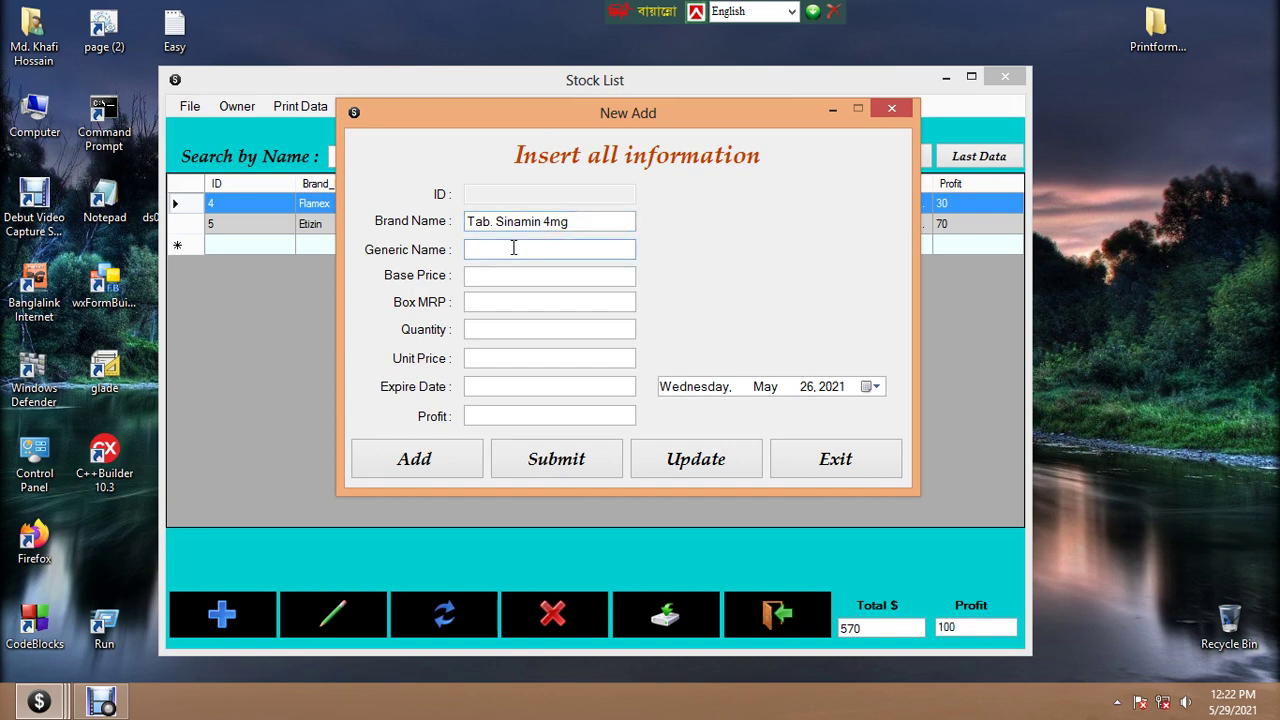
Enter Chlorpheniramine as the generic name
{"action": "type", "text": "Chlorpheniramine"}
Set base price 130, box MRP 150 and quantity 500, giving unit price 0.3 and profit 20
{"action": "left_click", "coordinate": [503, 273]}
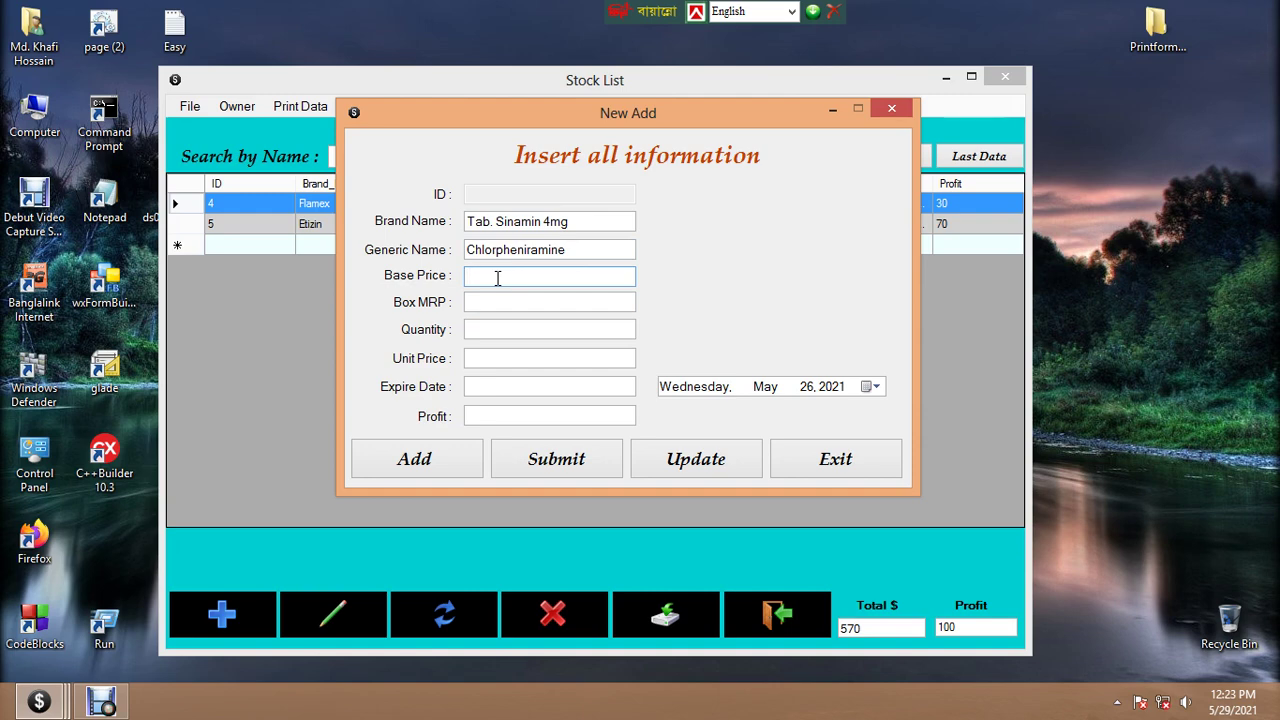
{"action": "type", "text": "130"}
{"action": "left_click", "coordinate": [496, 300]}
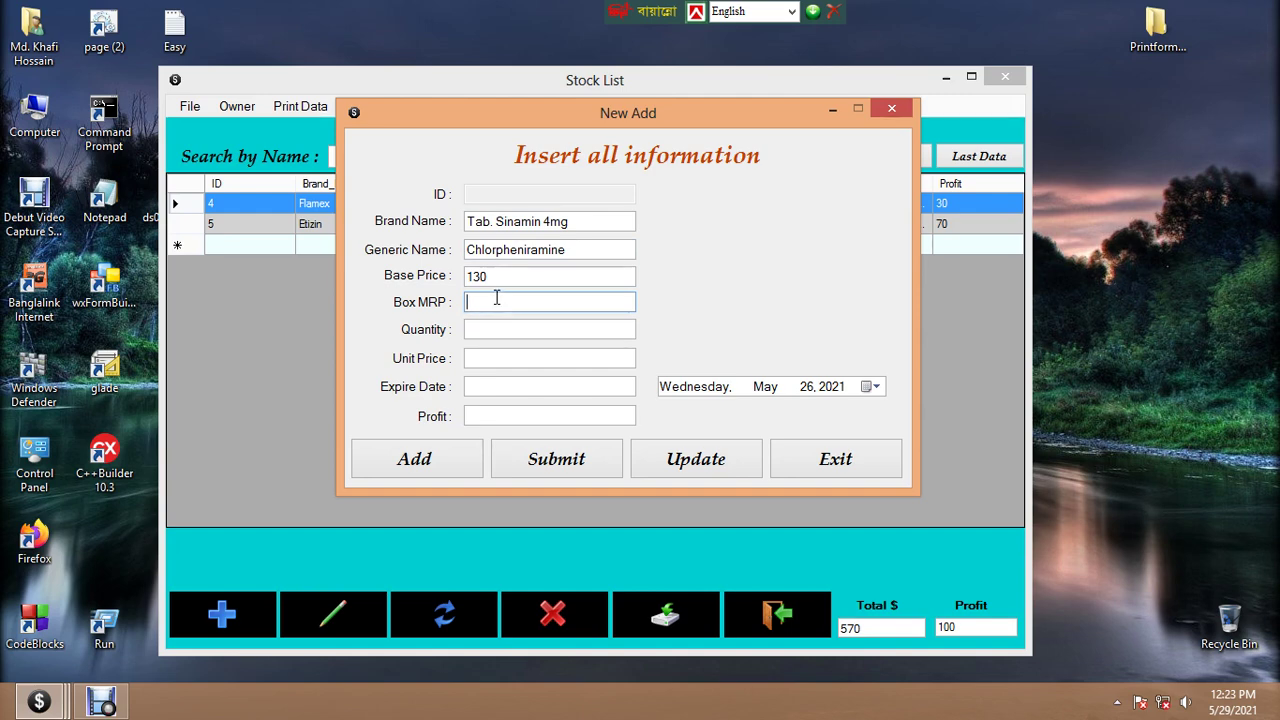
{"action": "type", "text": "150"}
{"action": "left_click", "coordinate": [492, 418]}
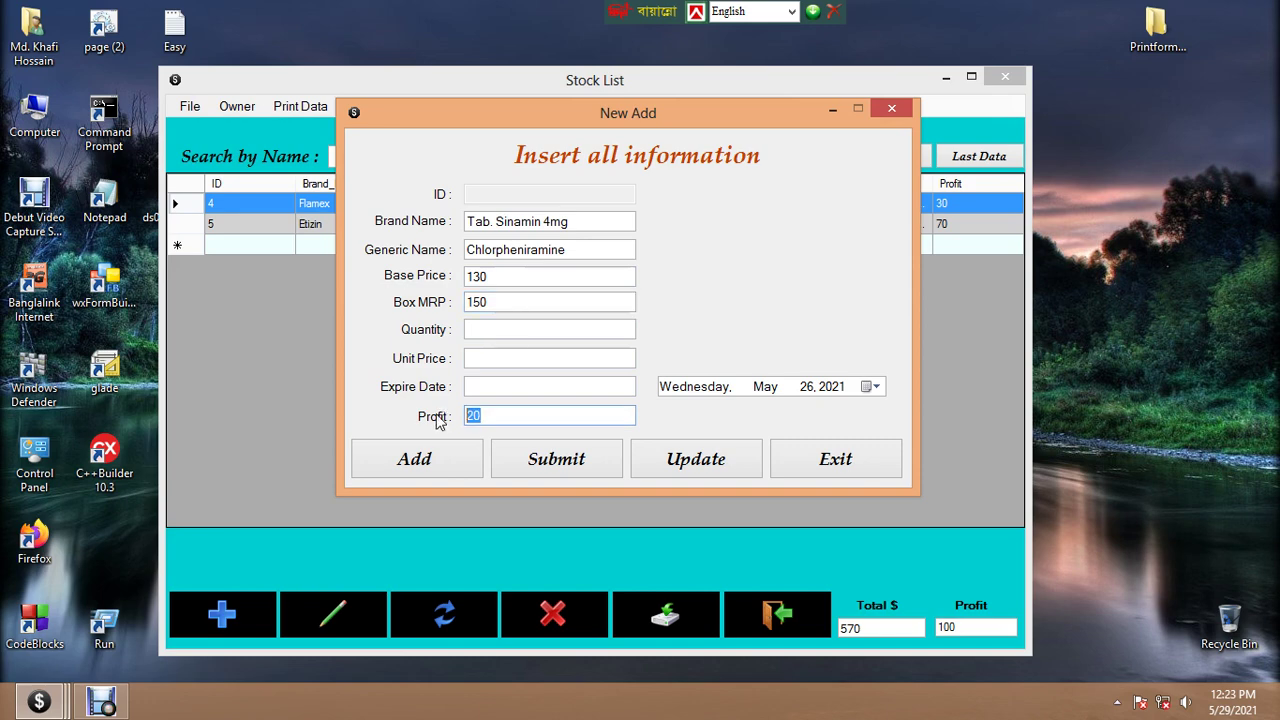
{"action": "left_click", "coordinate": [480, 327]}
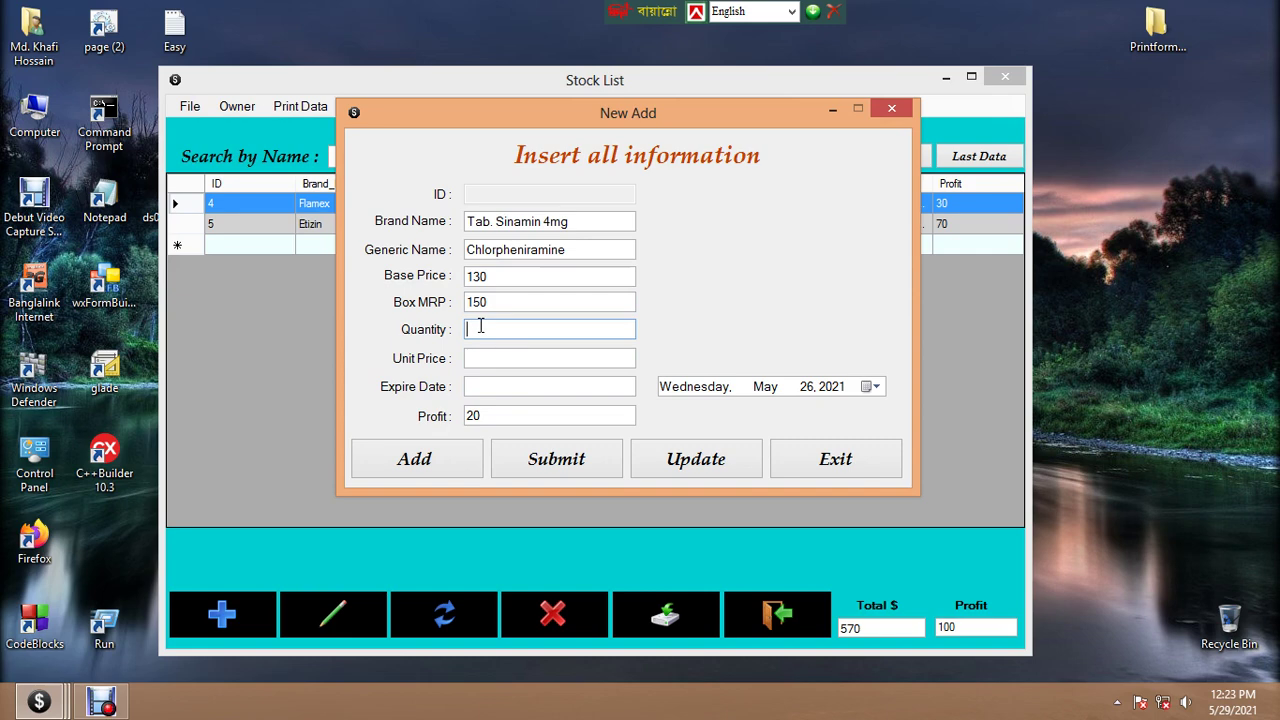
{"action": "type", "text": "00"}
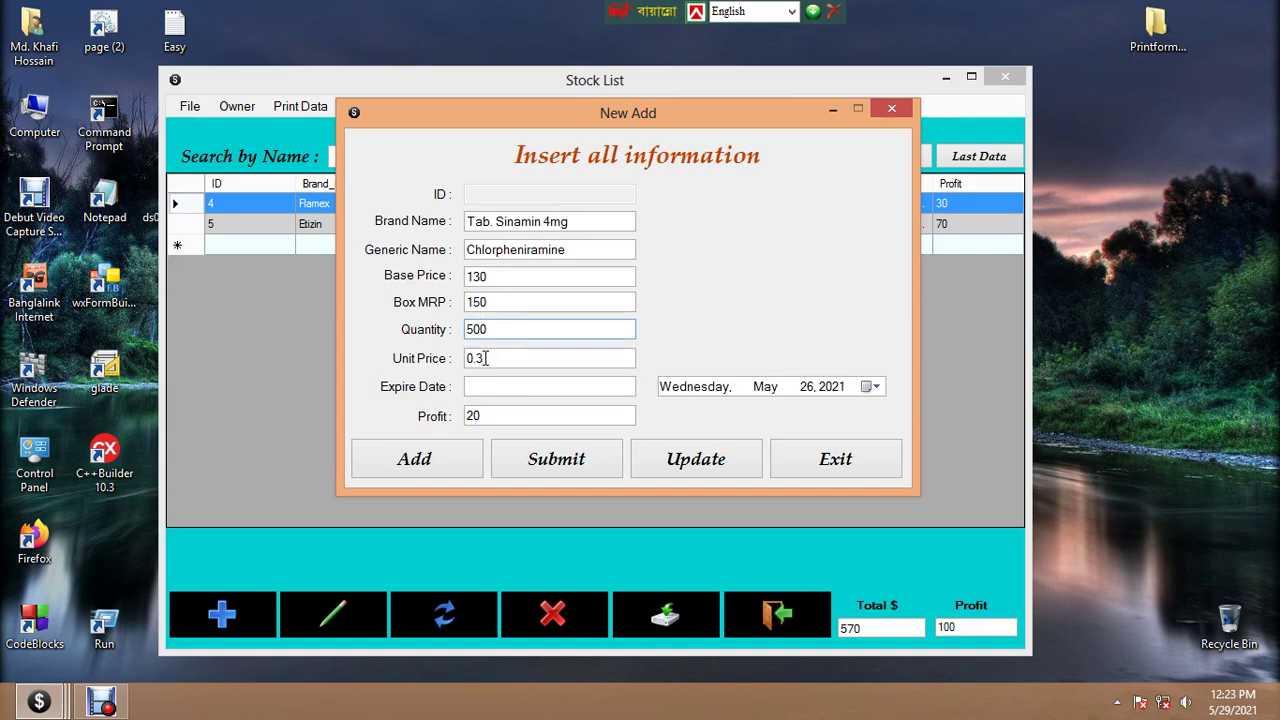
{"action": "key", "text": "Tab"}
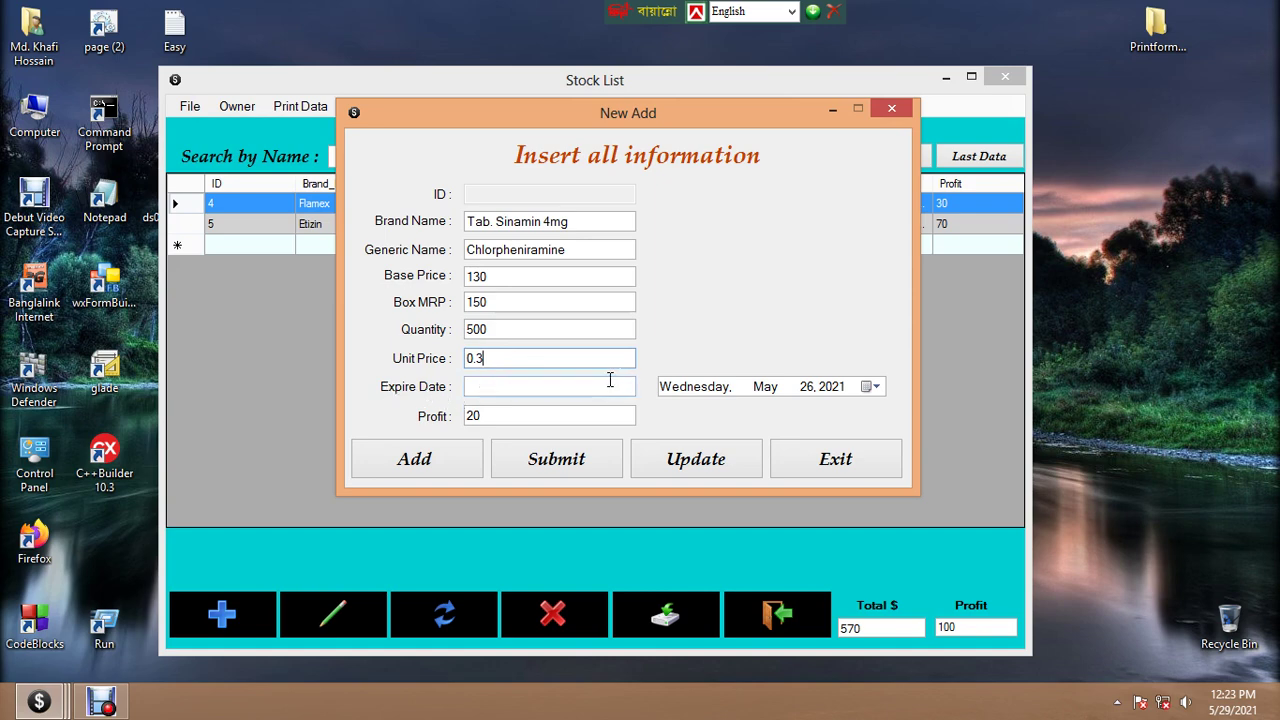
Set the expiry date to September 30, 2023
{"action": "left_click", "coordinate": [874, 387]}
{"action": "left_click", "coordinate": [772, 414]}
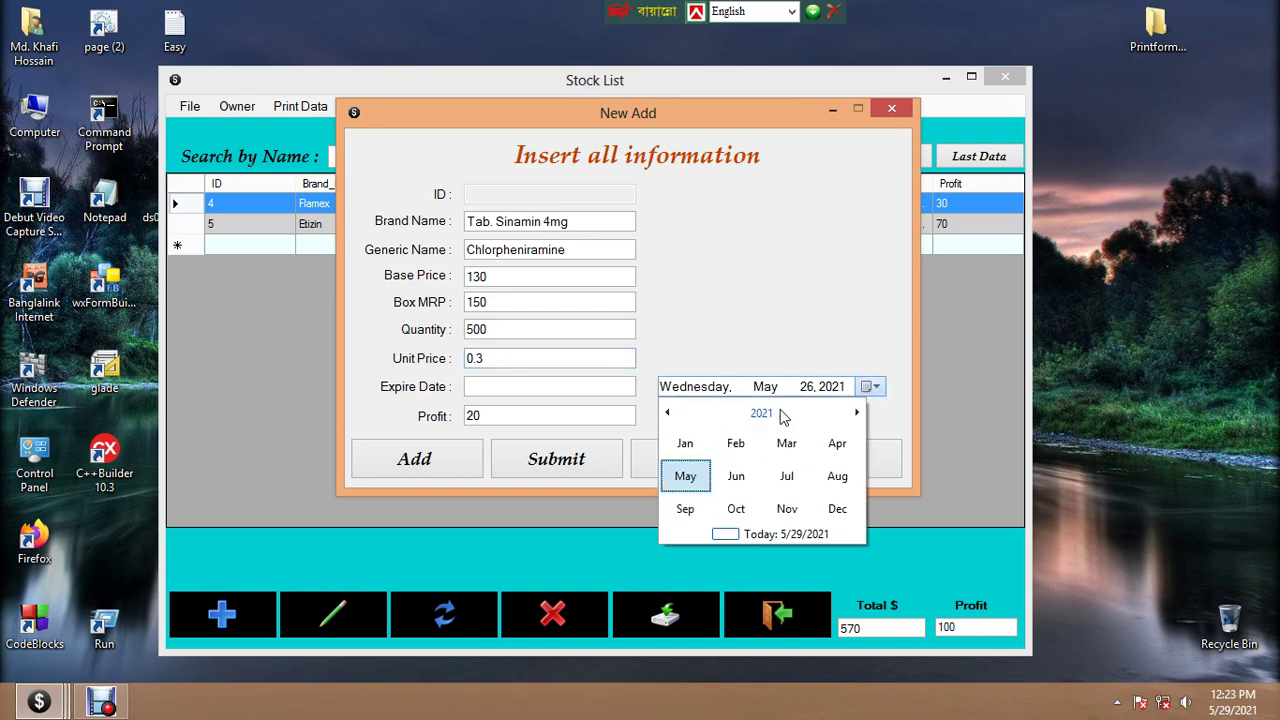
{"action": "left_click", "coordinate": [780, 415]}
{"action": "left_click", "coordinate": [690, 477]}
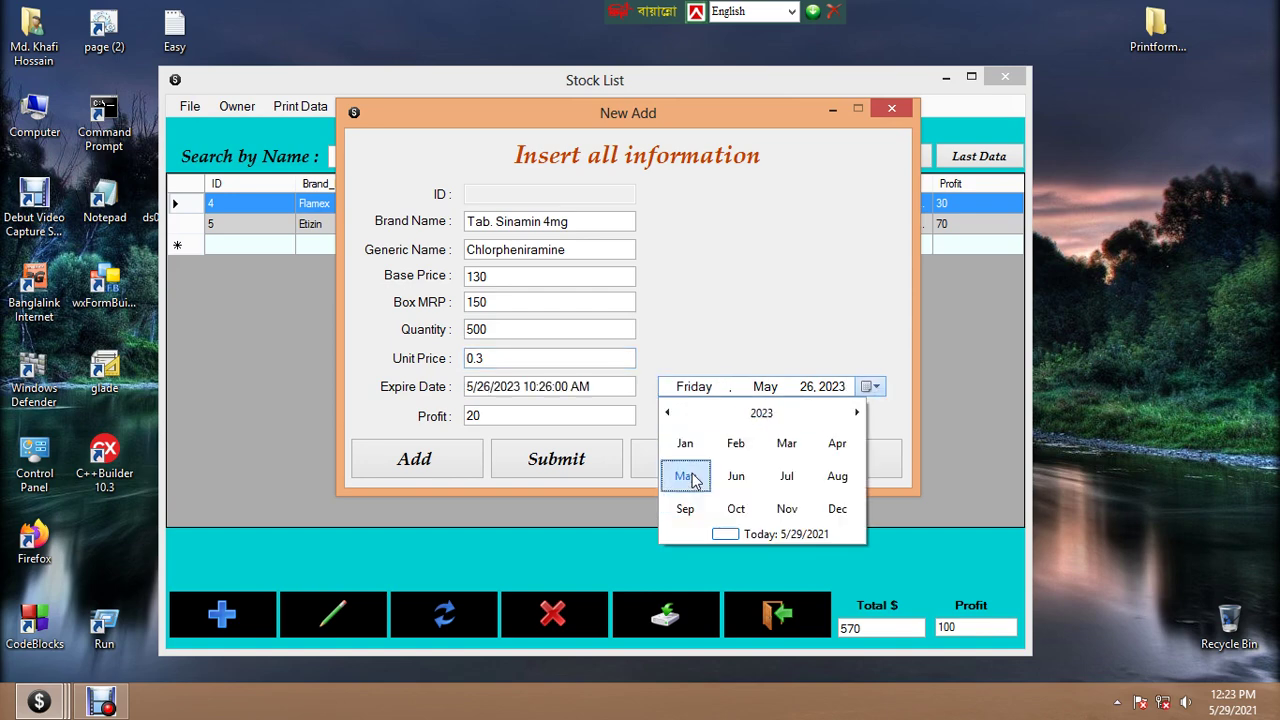
{"action": "left_click", "coordinate": [685, 509]}
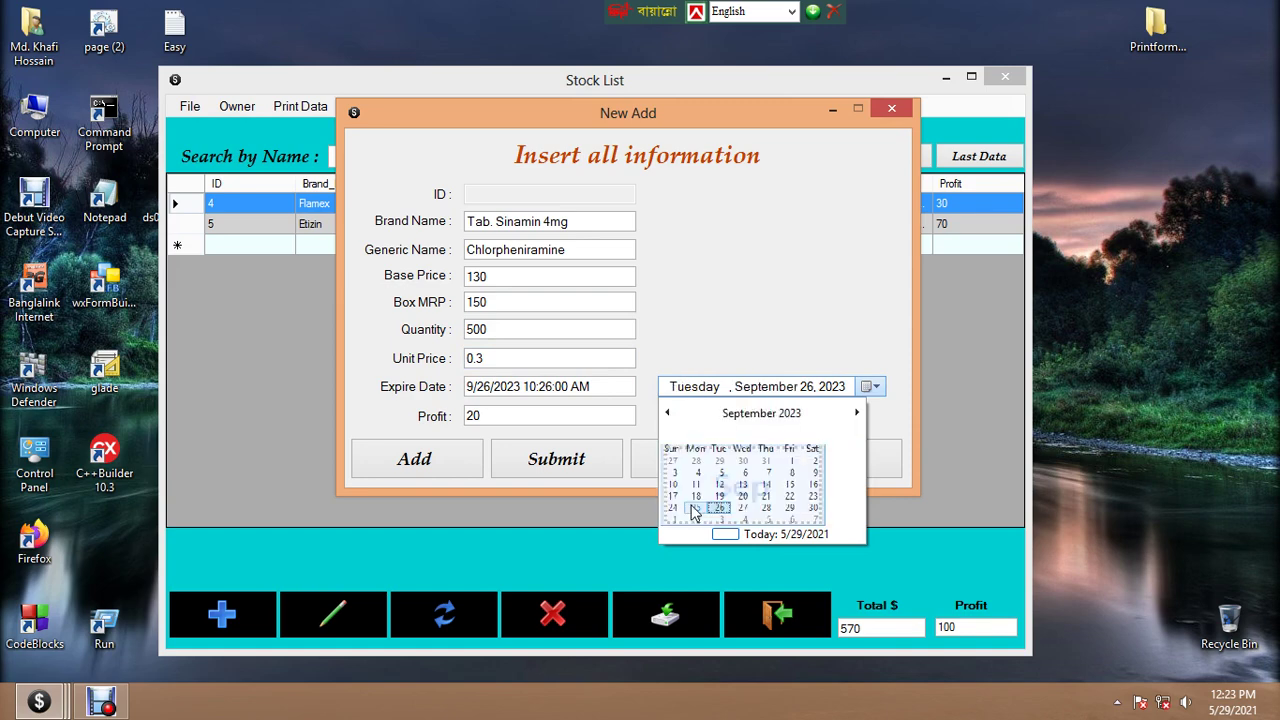
{"action": "left_click", "coordinate": [848, 507]}
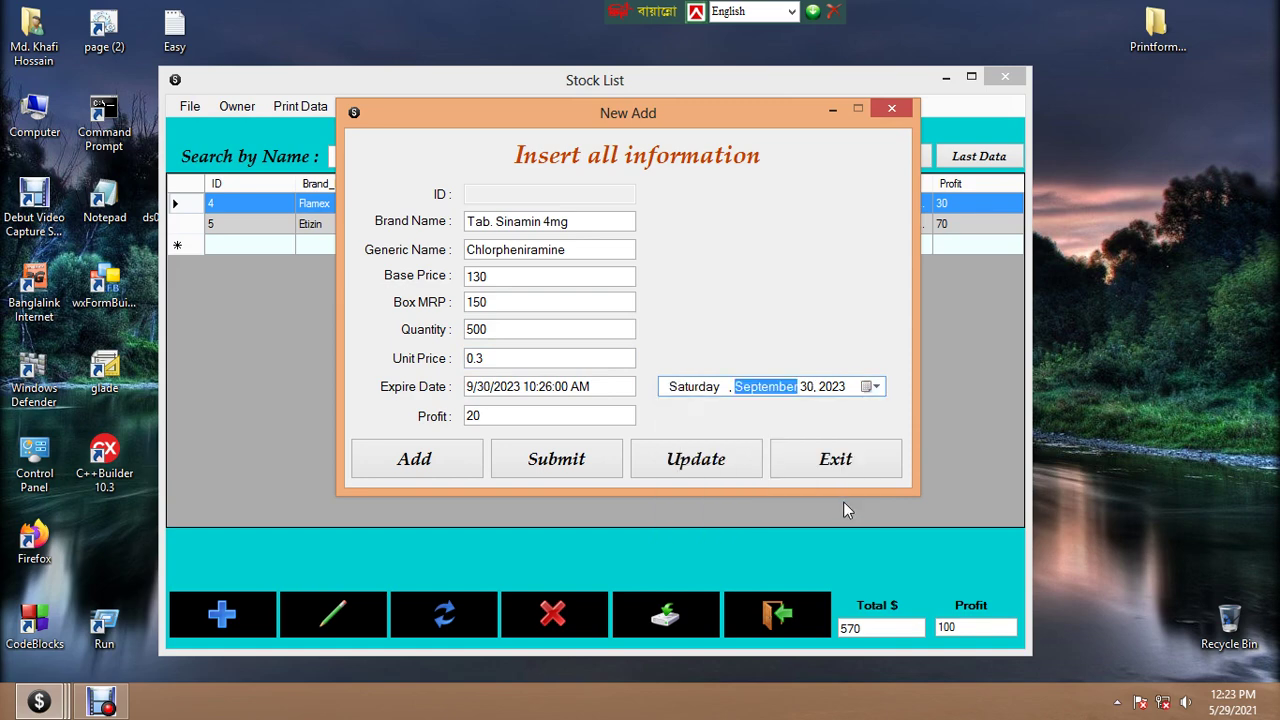
Save the new medicine, refresh the stock list, and close the New Add form
{"action": "left_click", "coordinate": [571, 458]}
{"action": "left_click", "coordinate": [697, 458]}
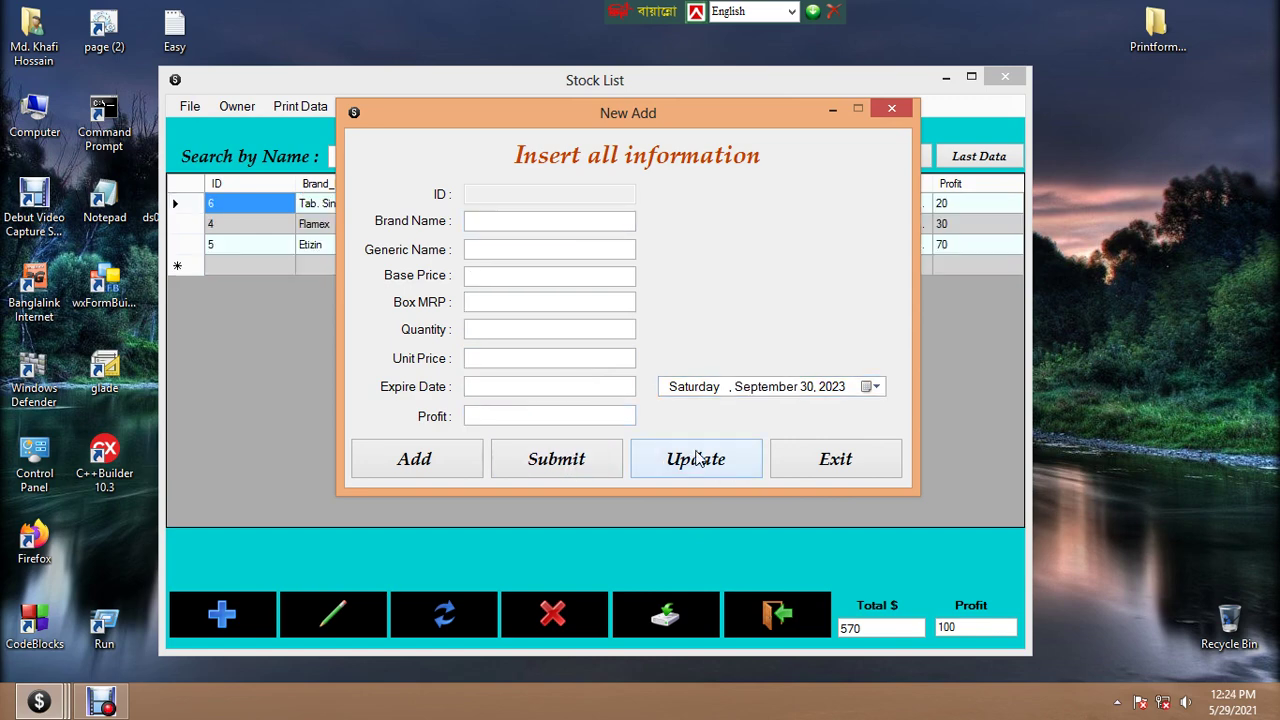
{"action": "left_click", "coordinate": [890, 111]}
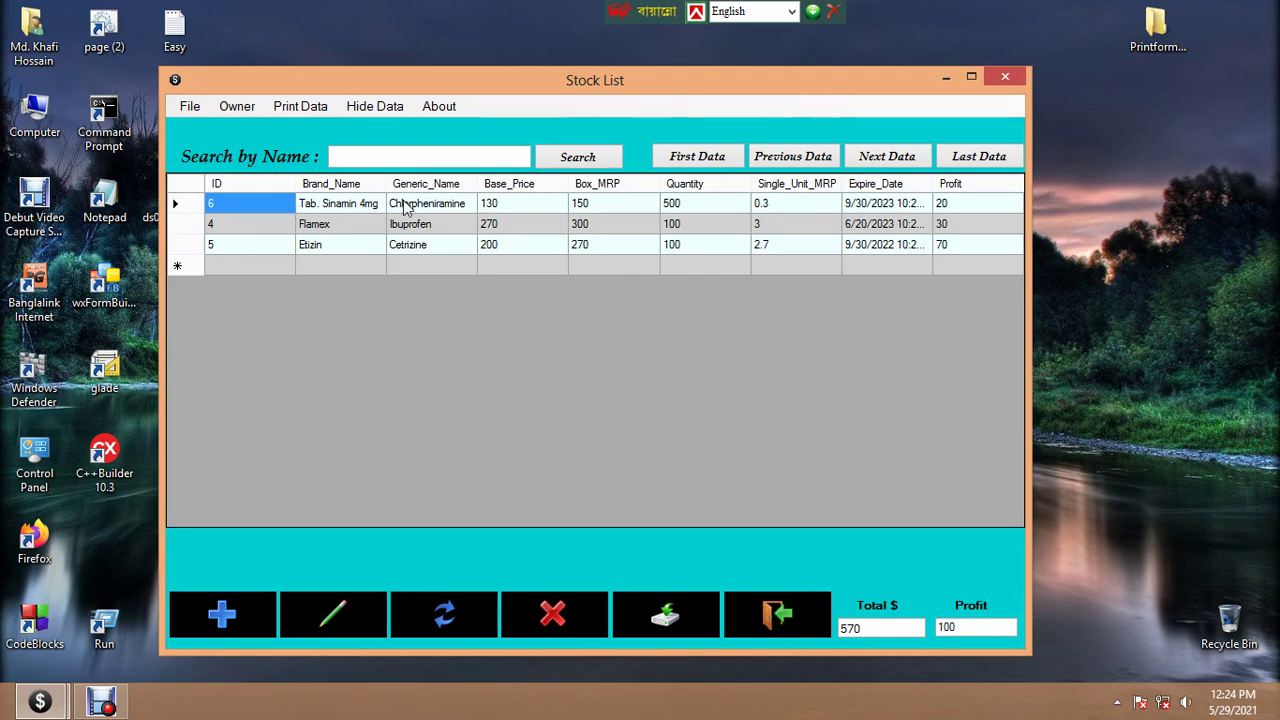
Inspect the new row's brand name, base price, box MRP, quantity and unit price
{"action": "left_click", "coordinate": [366, 205]}
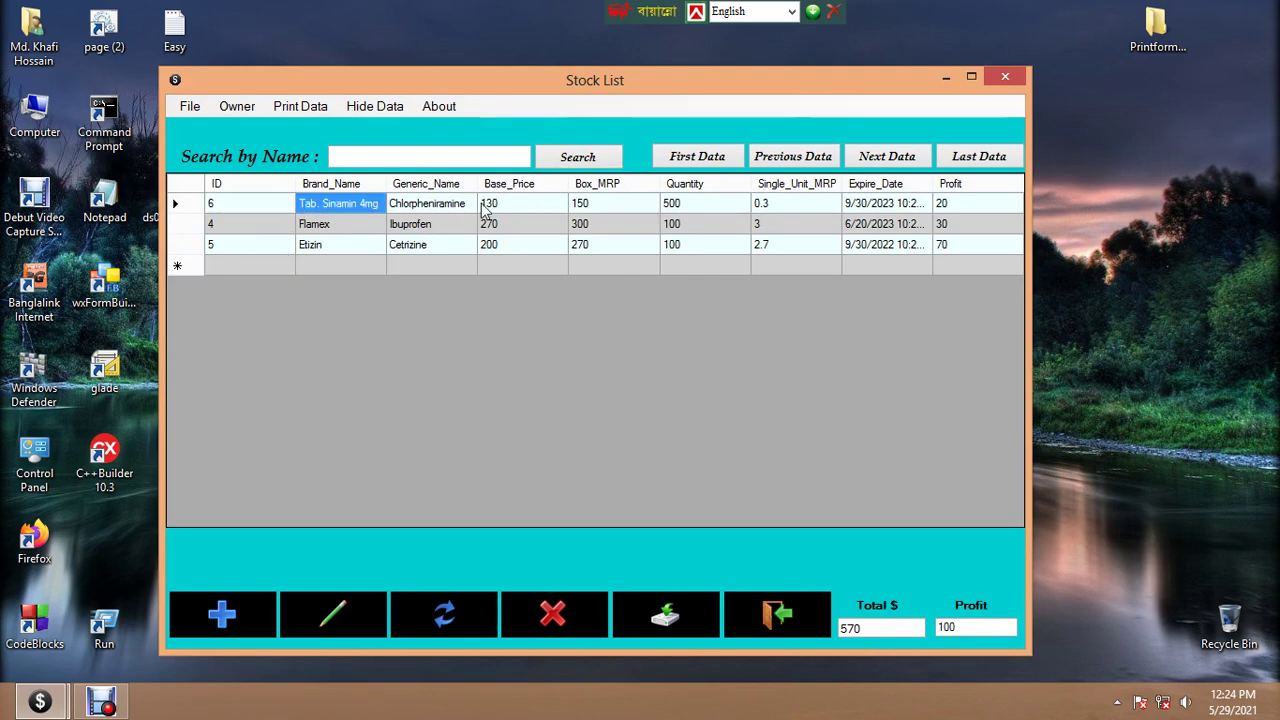
{"action": "left_click", "coordinate": [484, 206]}
{"action": "left_click", "coordinate": [620, 205]}
{"action": "left_click", "coordinate": [741, 203]}
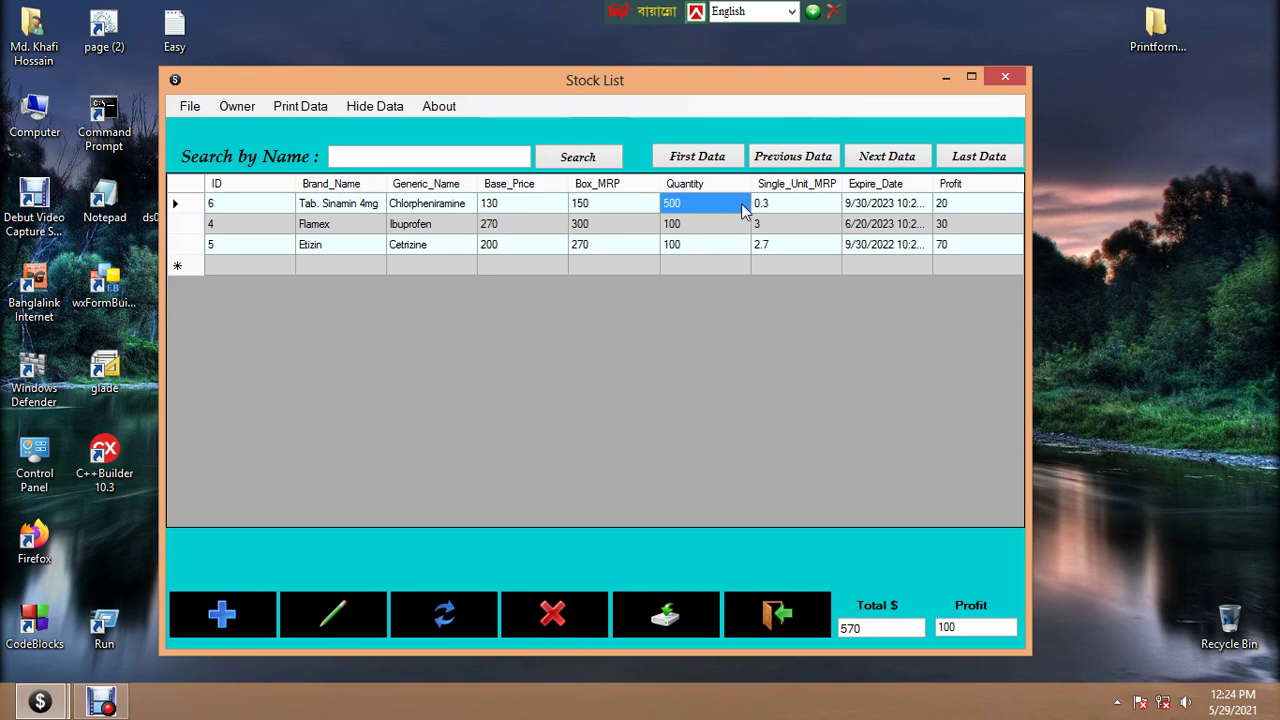
{"action": "left_click", "coordinate": [828, 204]}
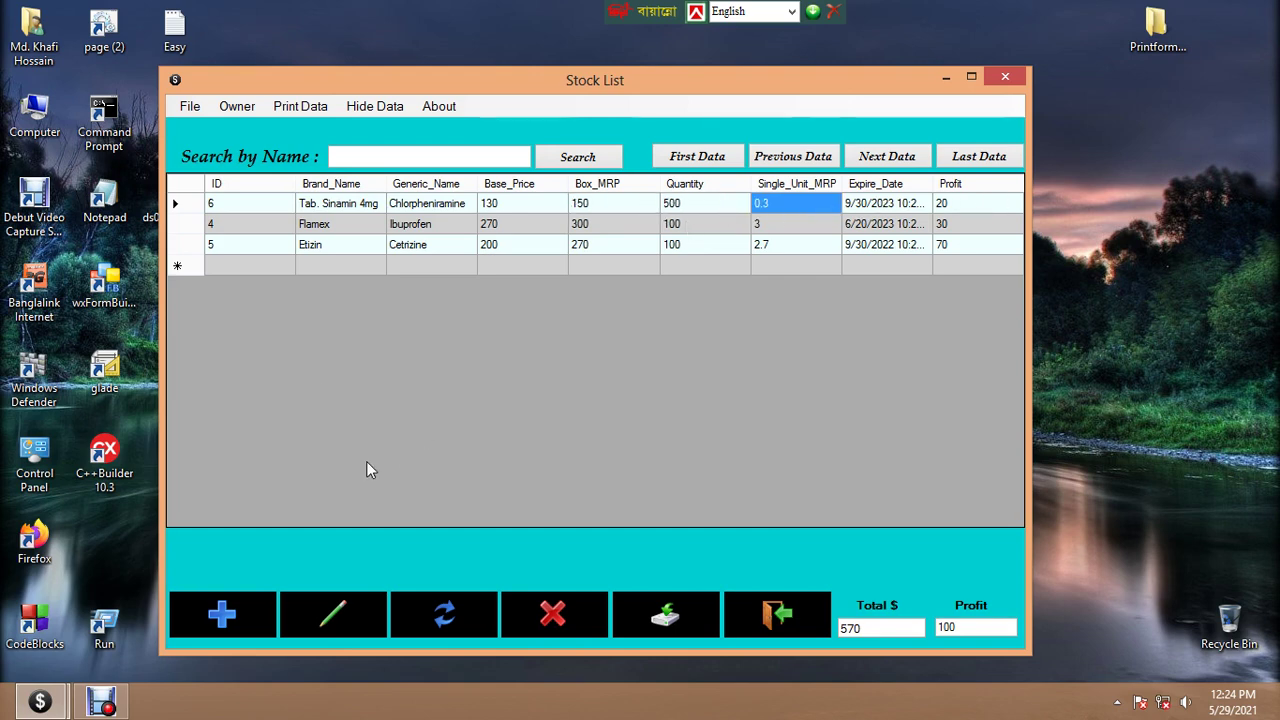
Change Etizin's box price from 270 to 280 and save the update
{"action": "left_click", "coordinate": [188, 226]}
{"action": "left_click", "coordinate": [191, 248]}
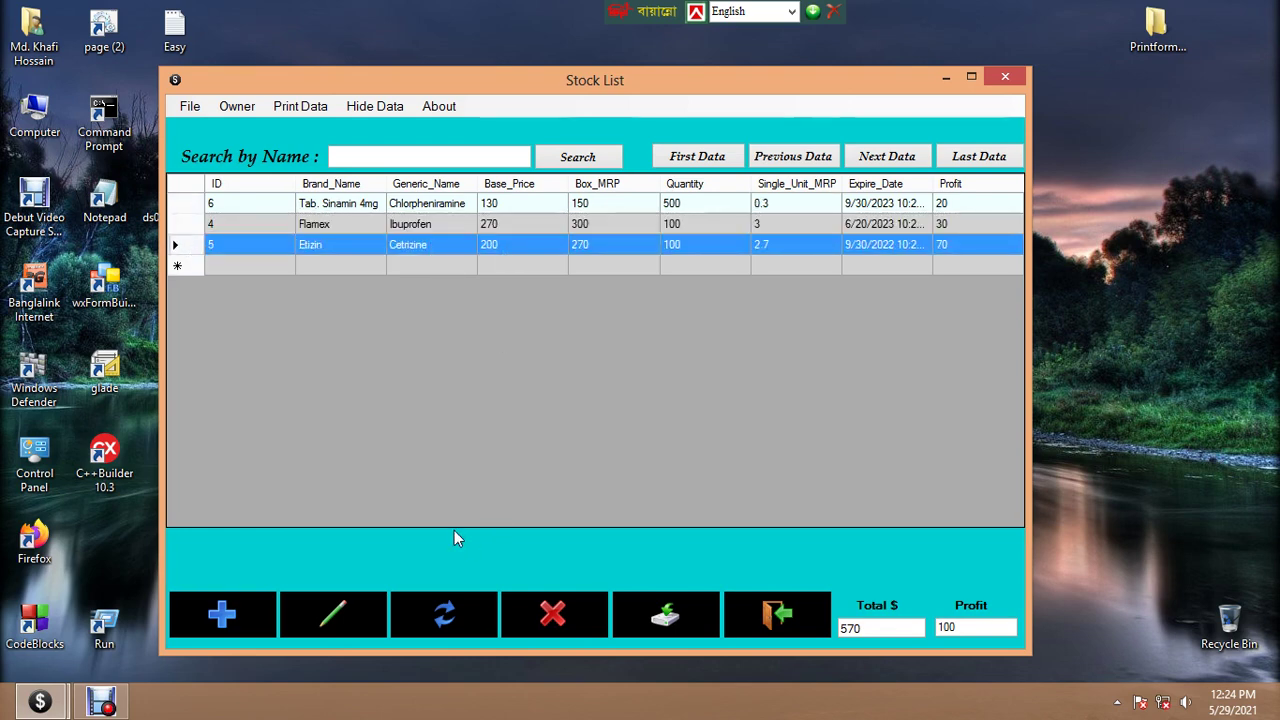
{"action": "left_click", "coordinate": [333, 610]}
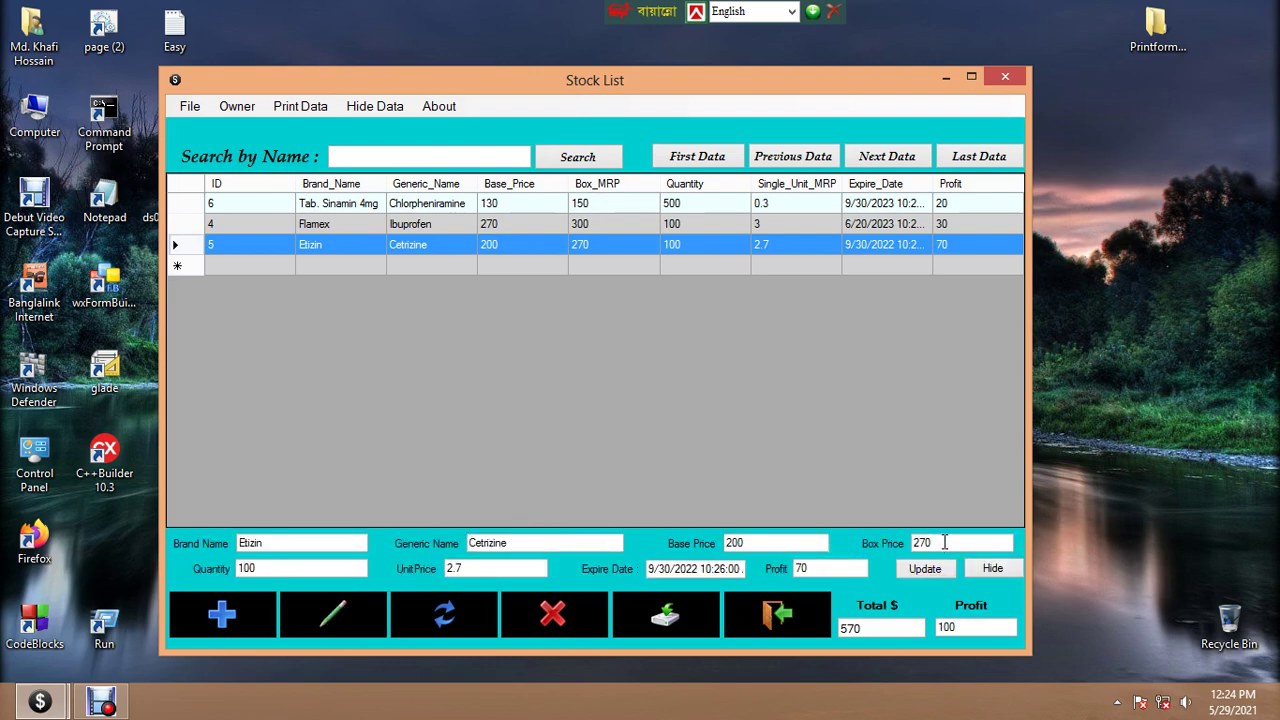
{"action": "left_click_drag", "start_coordinate": [944, 542], "coordinate": [910, 543]}
{"action": "type", "text": "280"}
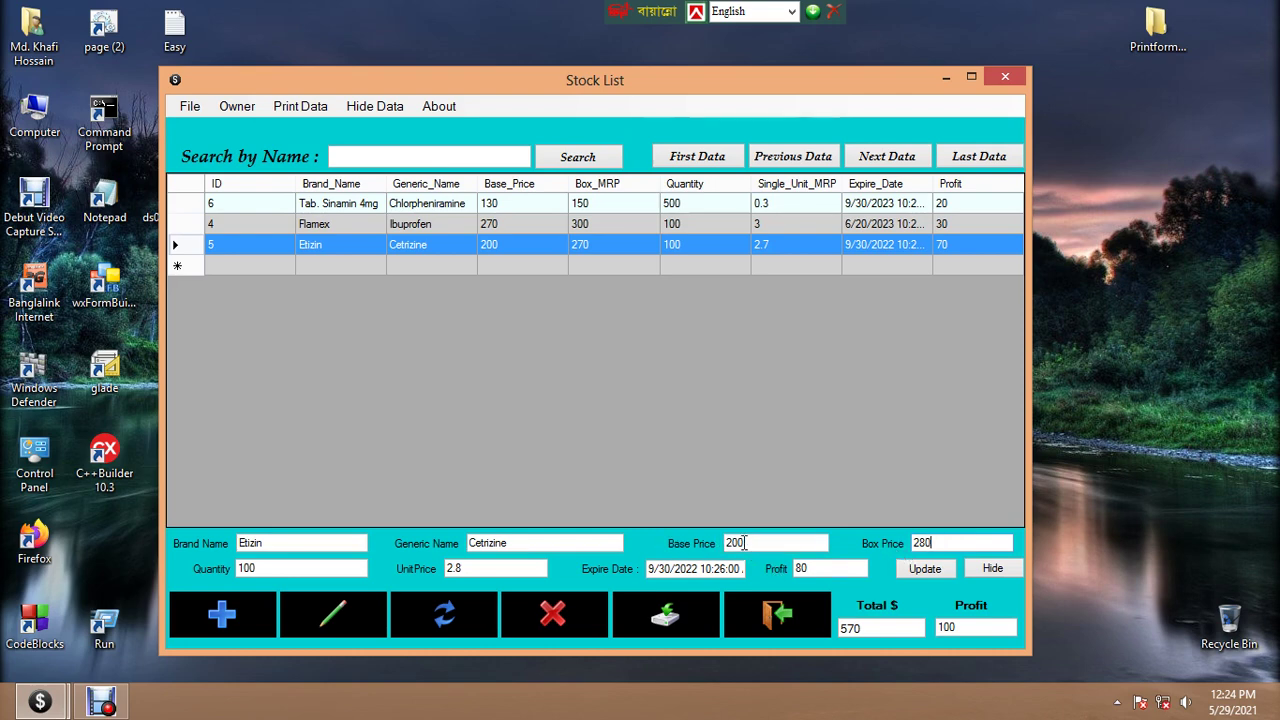
{"action": "double_click", "coordinate": [815, 568]}
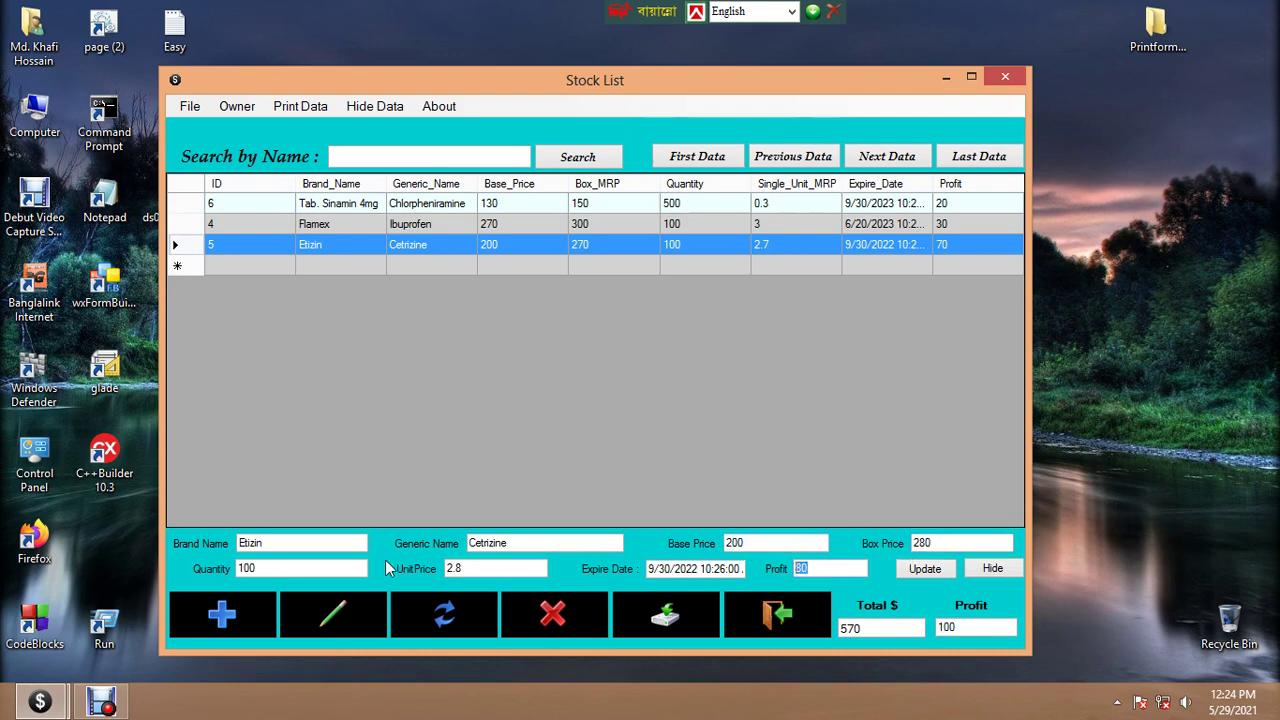
{"action": "double_click", "coordinate": [474, 568]}
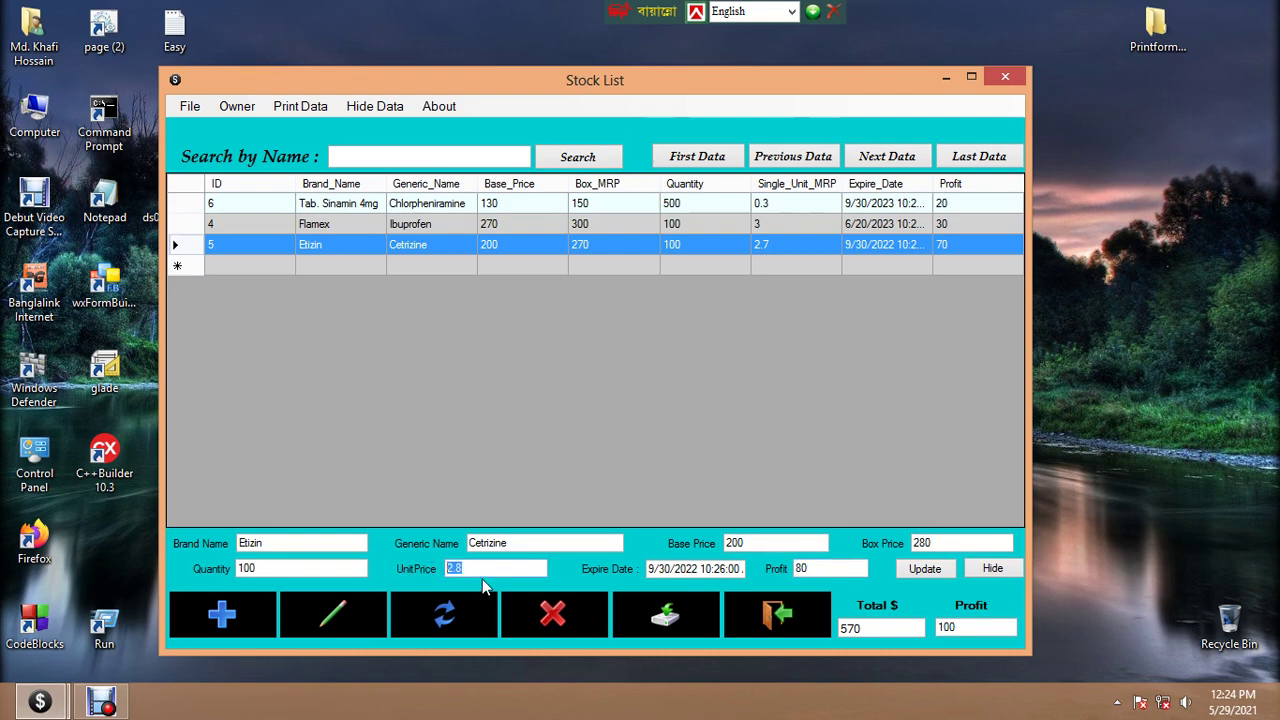
{"action": "left_click", "coordinate": [484, 570]}
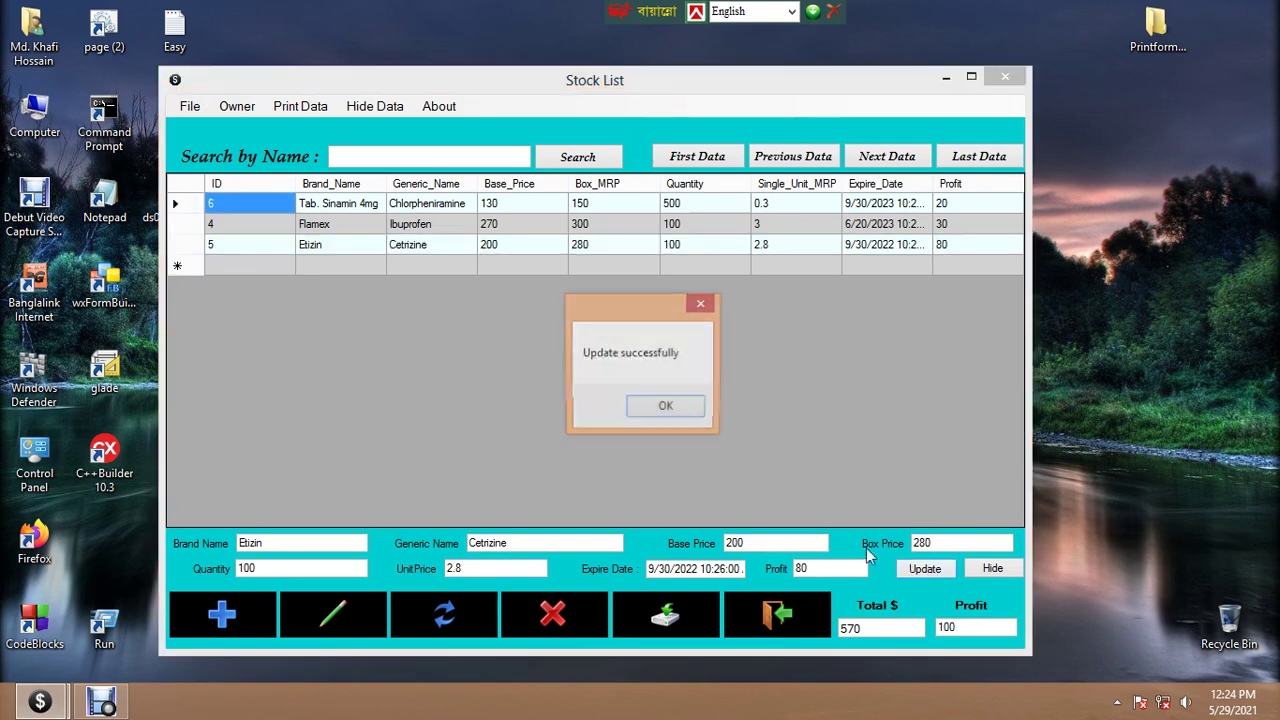
{"action": "left_click", "coordinate": [925, 569]}
{"action": "left_click", "coordinate": [666, 409]}
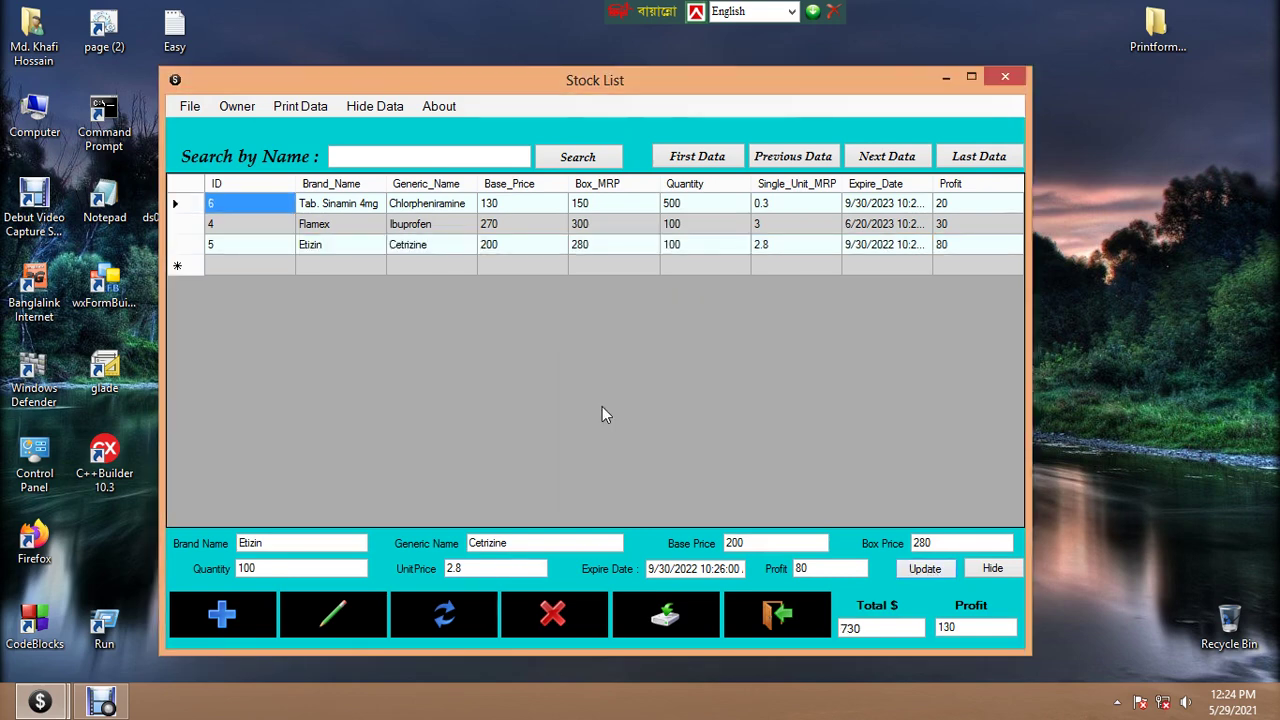
Select Etizin, decline its deletion, and hide the stock edit fields
{"action": "left_click", "coordinate": [178, 224]}
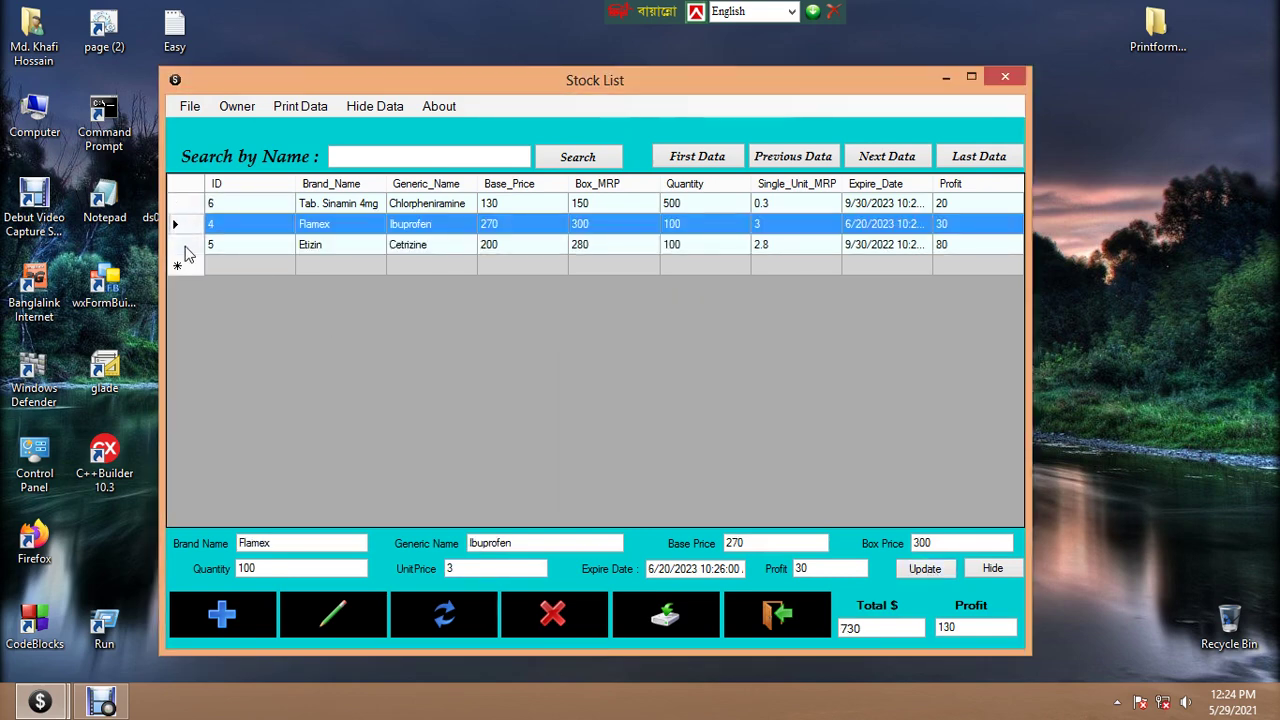
{"action": "left_click", "coordinate": [183, 247]}
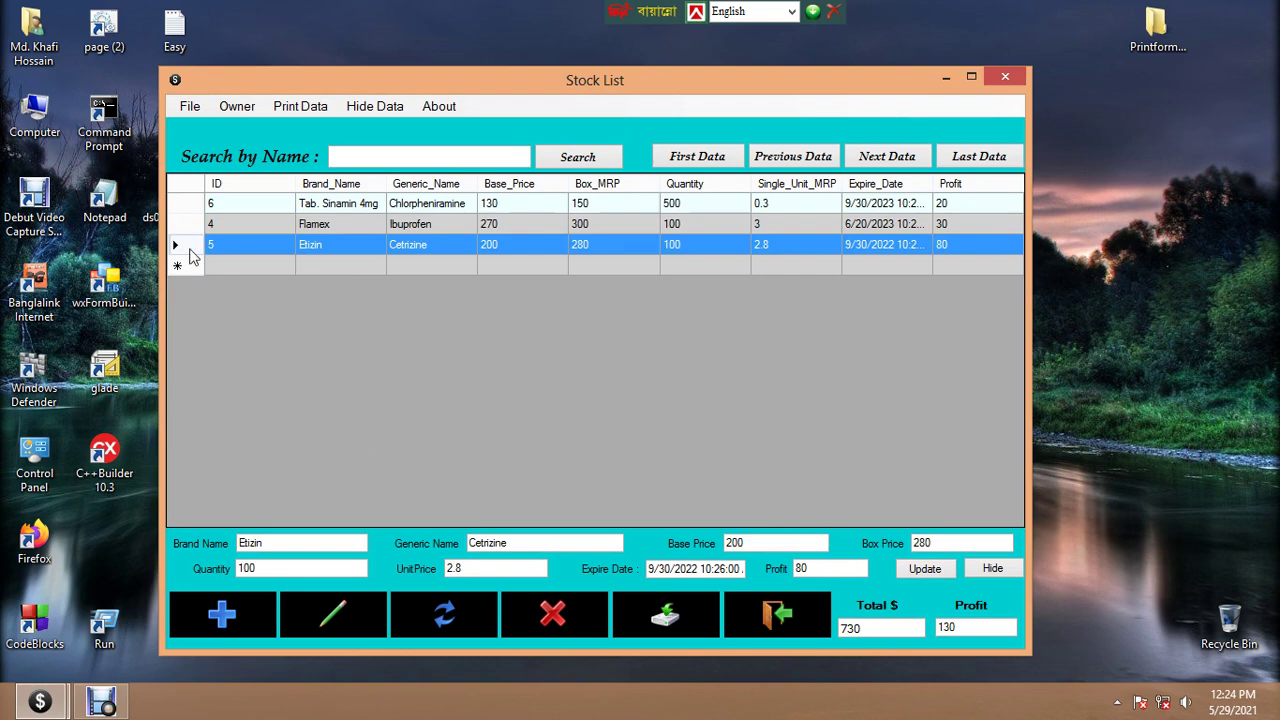
{"action": "left_click", "coordinate": [182, 228]}
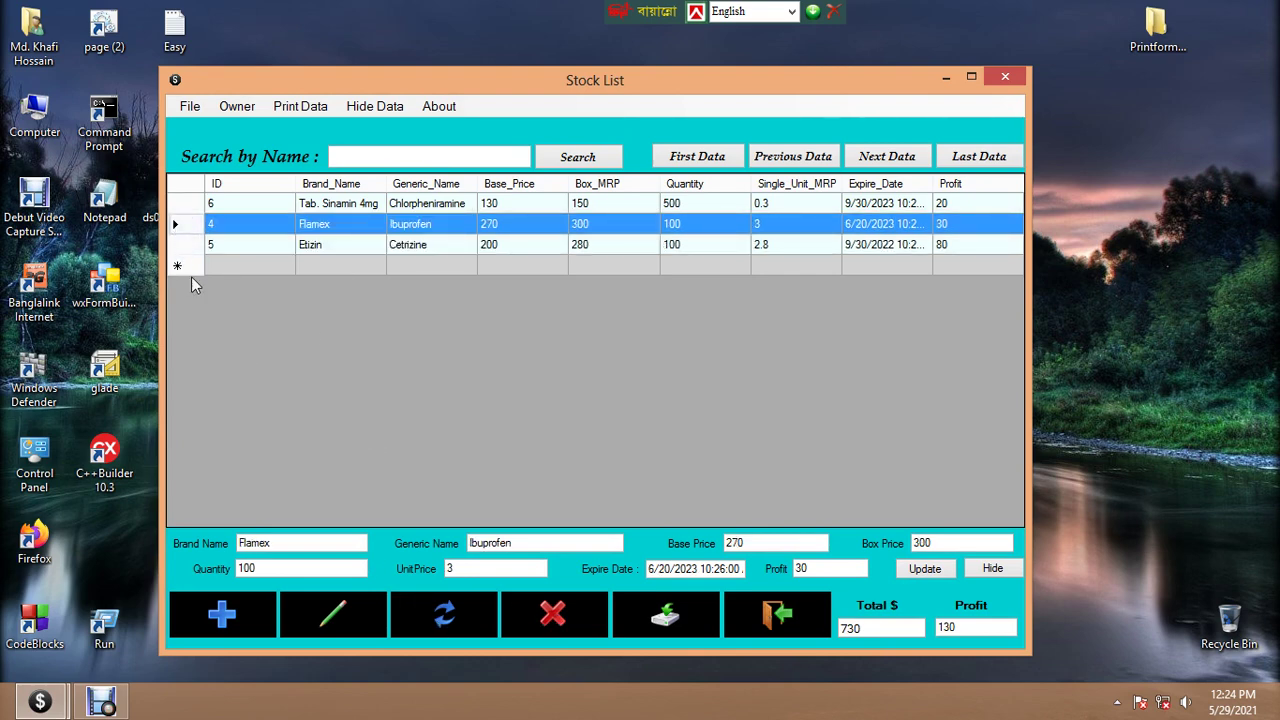
{"action": "left_click", "coordinate": [182, 247]}
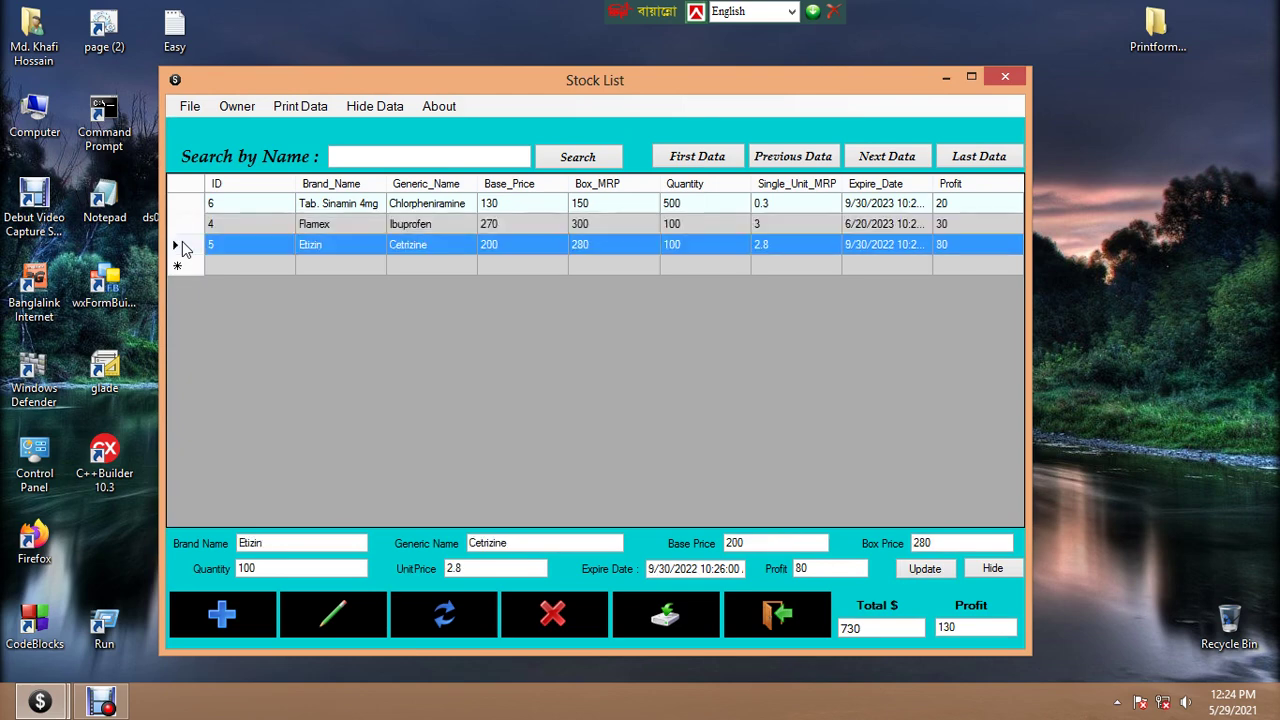
{"action": "left_click", "coordinate": [556, 620]}
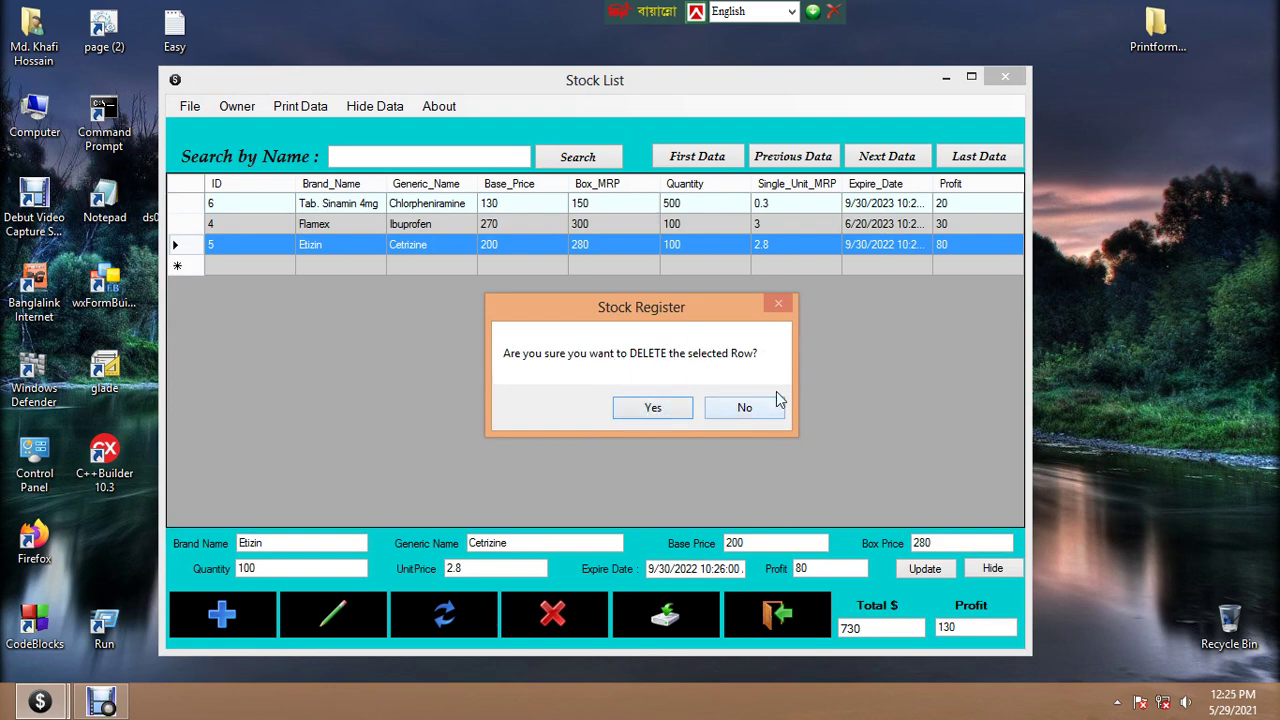
{"action": "left_click", "coordinate": [748, 407]}
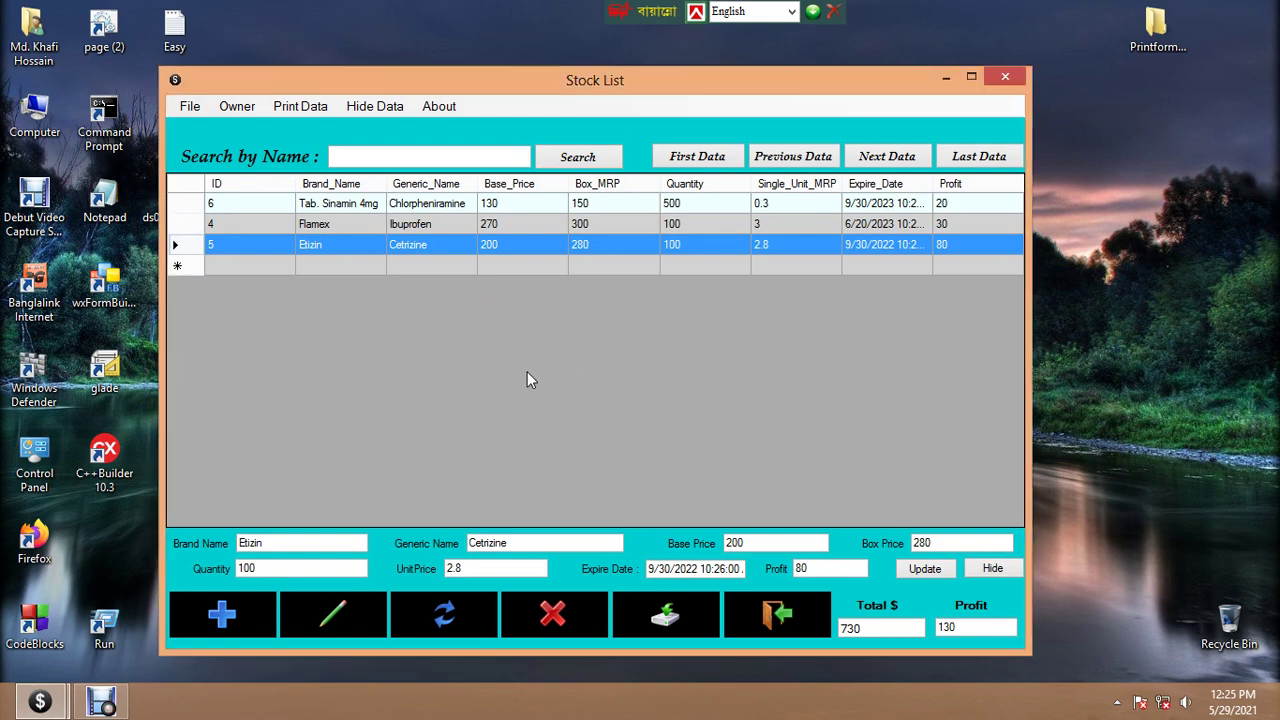
{"action": "left_click", "coordinate": [993, 569]}
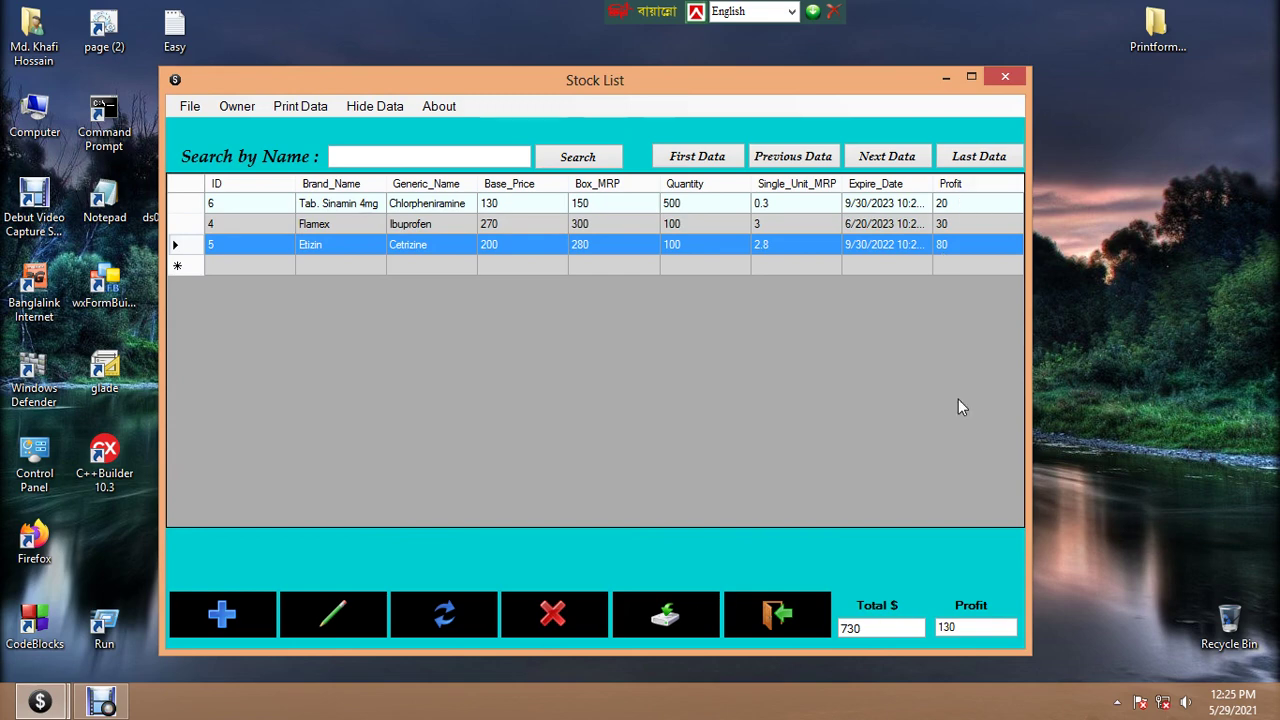
{"action": "left_click", "coordinate": [449, 618]}
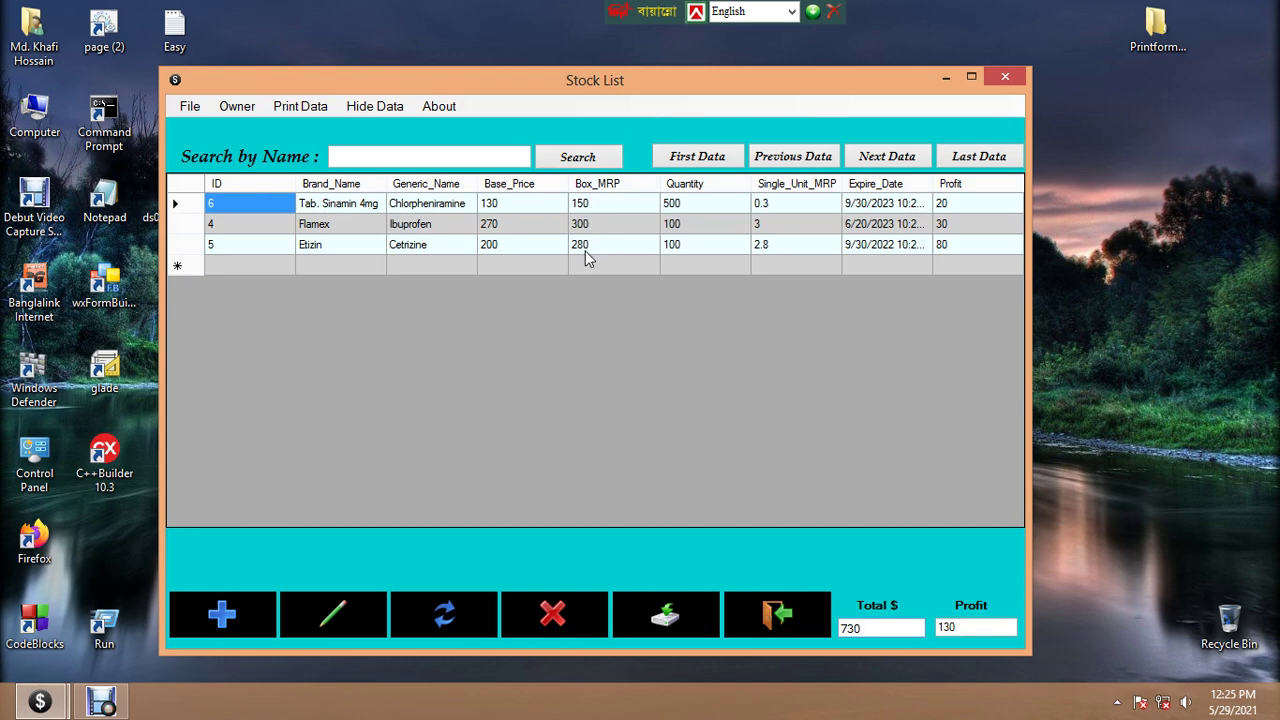
{"action": "left_click_drag", "start_coordinate": [869, 628], "coordinate": [840, 627]}
{"action": "left_click", "coordinate": [866, 628]}
{"action": "left_click_drag", "start_coordinate": [959, 627], "coordinate": [940, 627]}
{"action": "double_click", "coordinate": [967, 626]}
{"action": "left_click", "coordinate": [971, 628]}
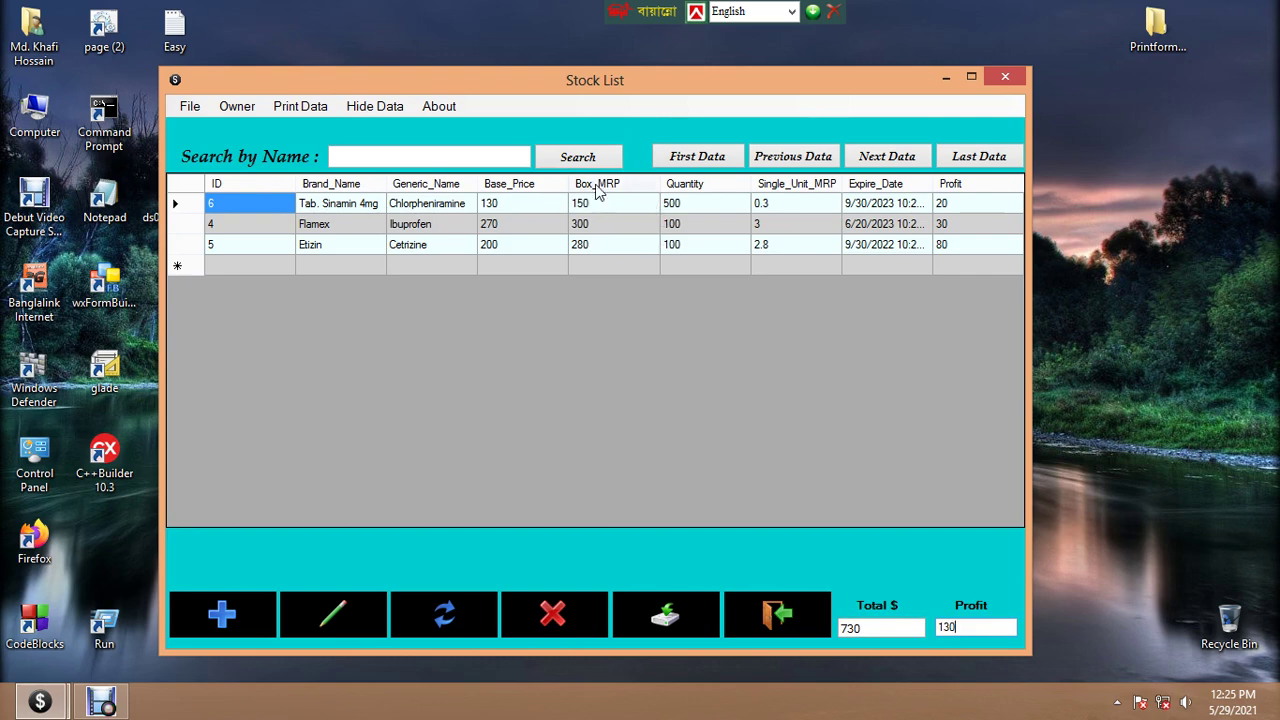
{"action": "left_click_drag", "start_coordinate": [869, 627], "coordinate": [839, 627]}
{"action": "left_click", "coordinate": [880, 627]}
{"action": "left_click", "coordinate": [190, 106]}
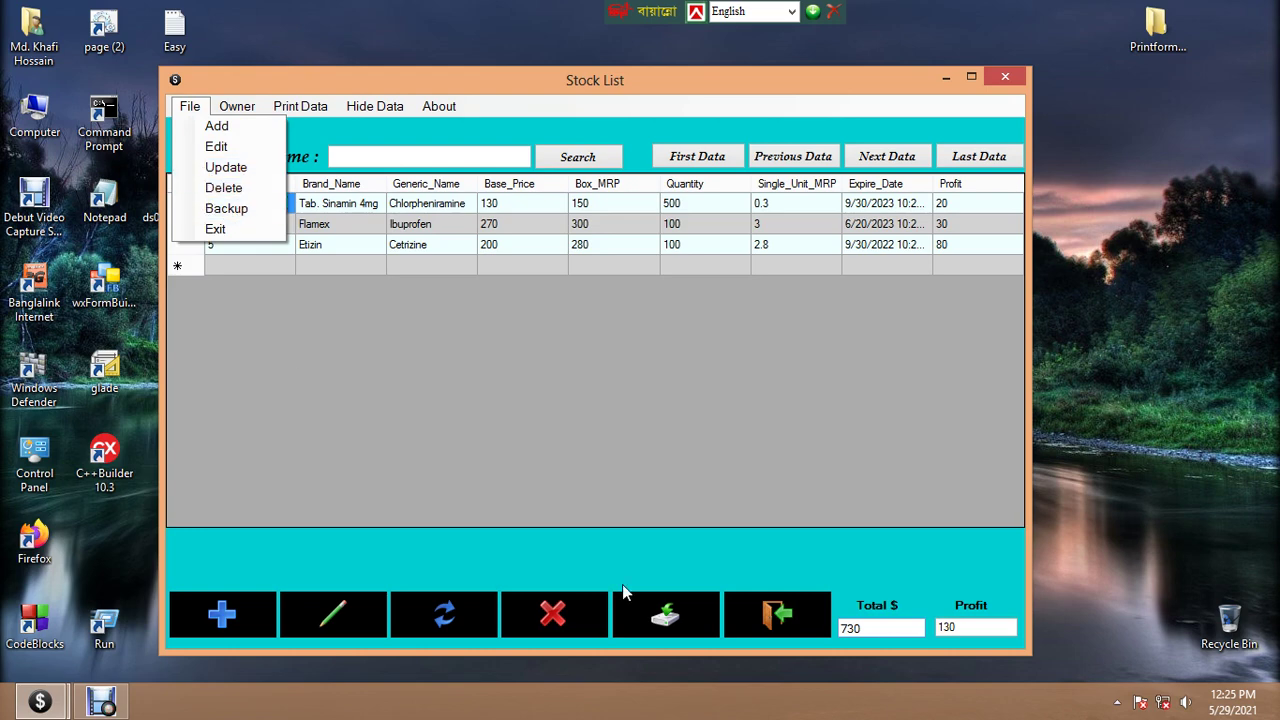
View and dismiss the Owner information, then open the Print Data stock report
{"action": "left_click", "coordinate": [235, 108]}
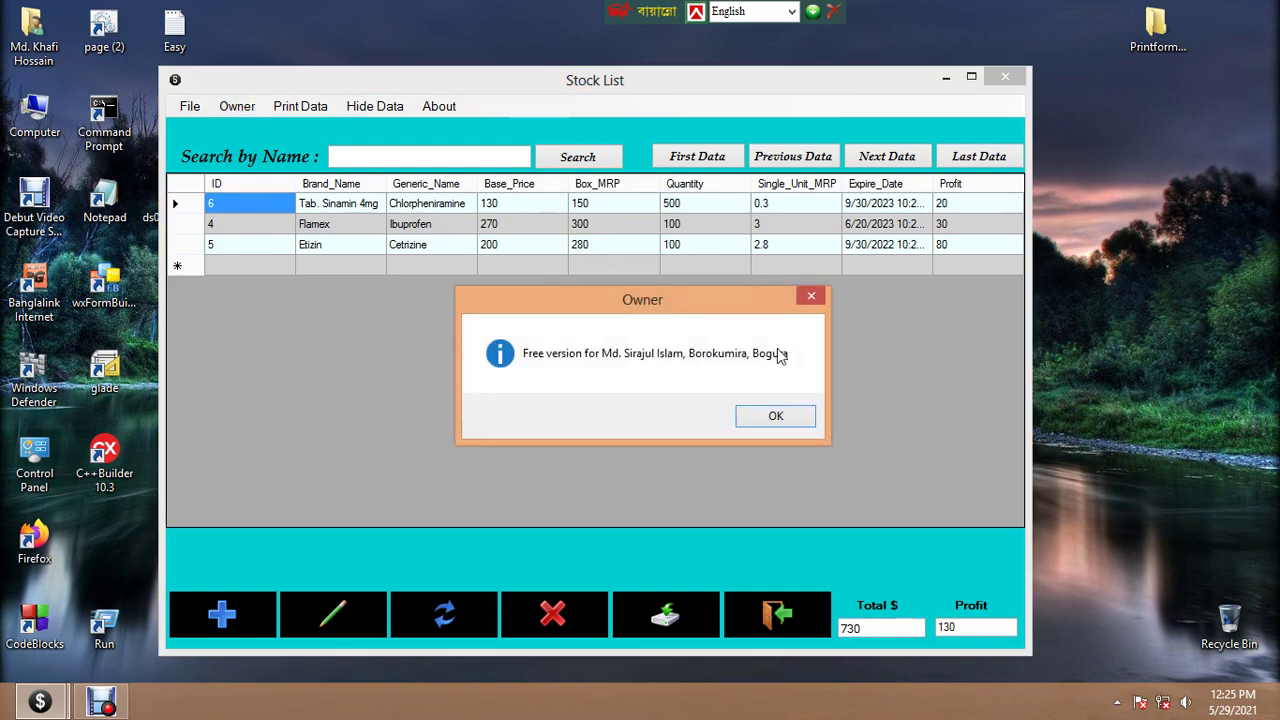
{"action": "left_click", "coordinate": [813, 296]}
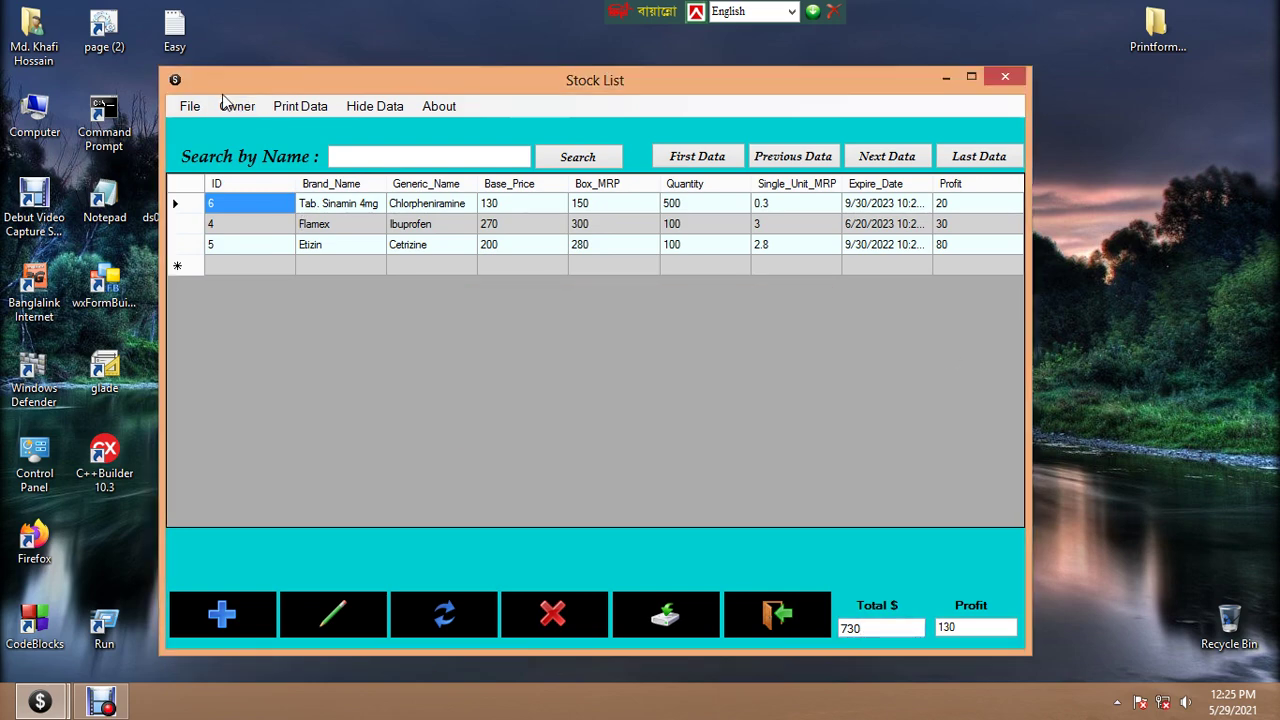
{"action": "left_click", "coordinate": [293, 108]}
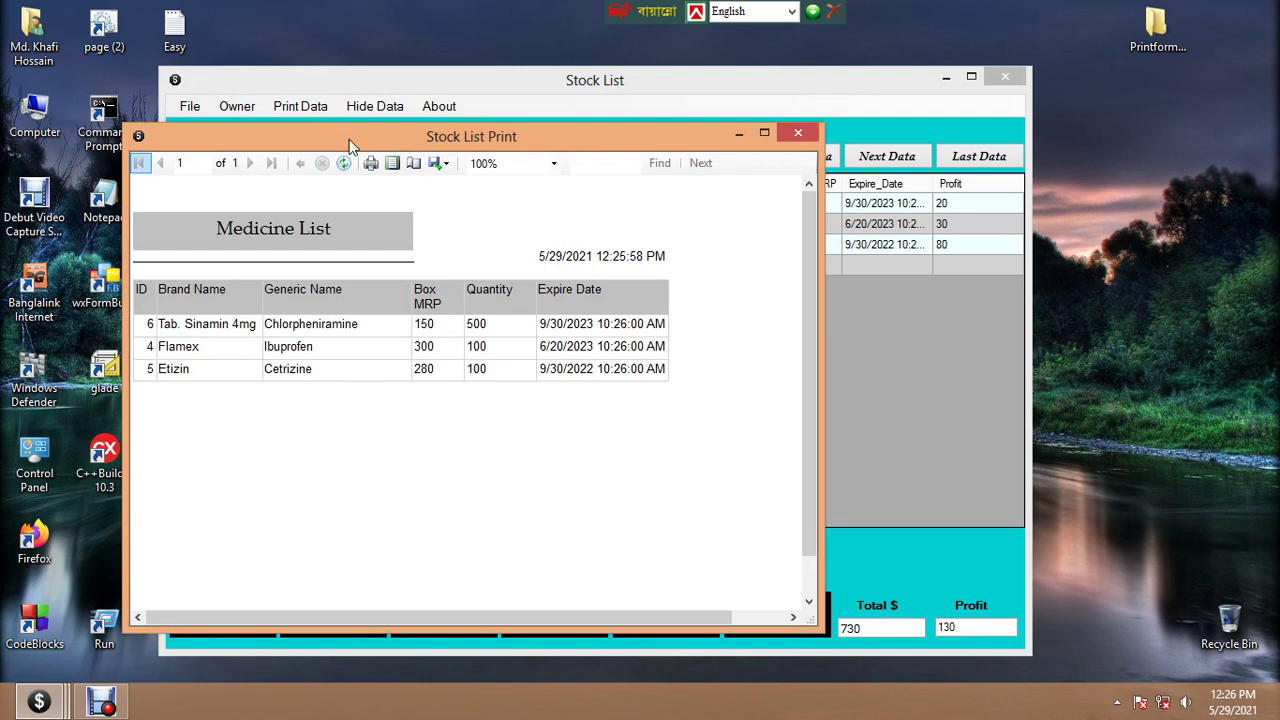
Preview the Medicine List report in full-screen print layout, then close it
{"action": "left_click_drag", "start_coordinate": [349, 139], "coordinate": [378, 114]}
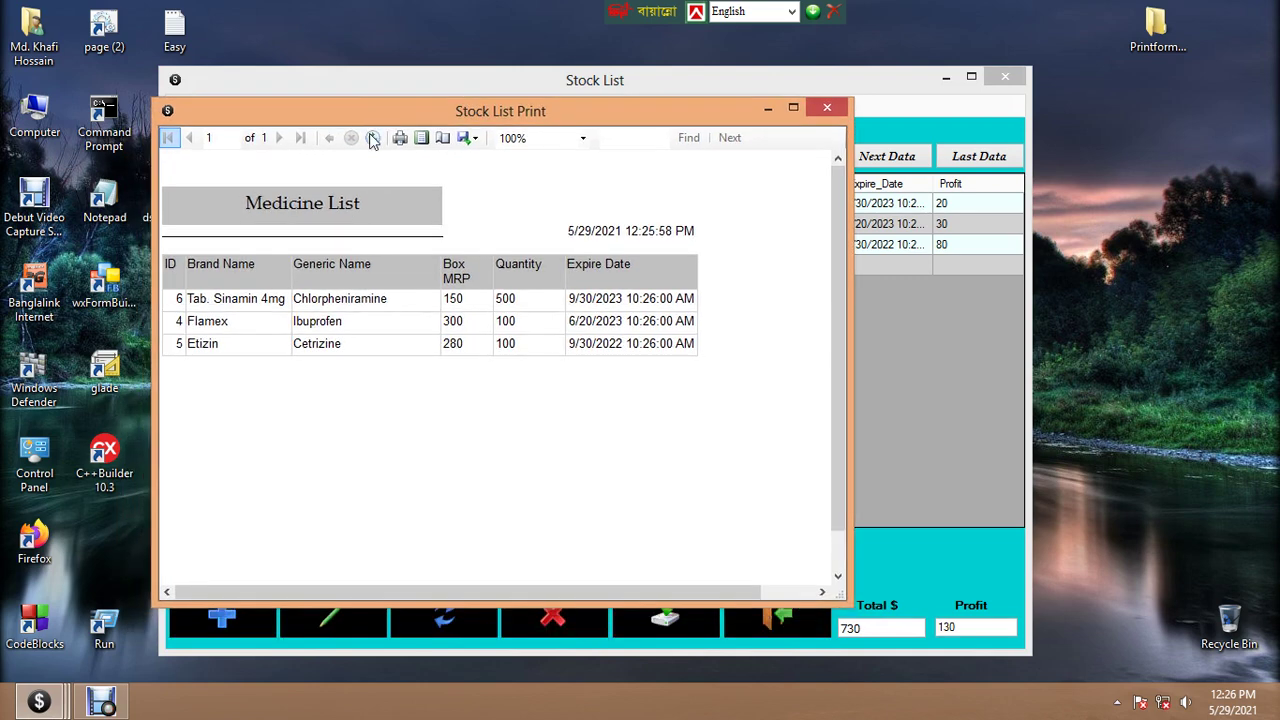
{"action": "left_click", "coordinate": [421, 139]}
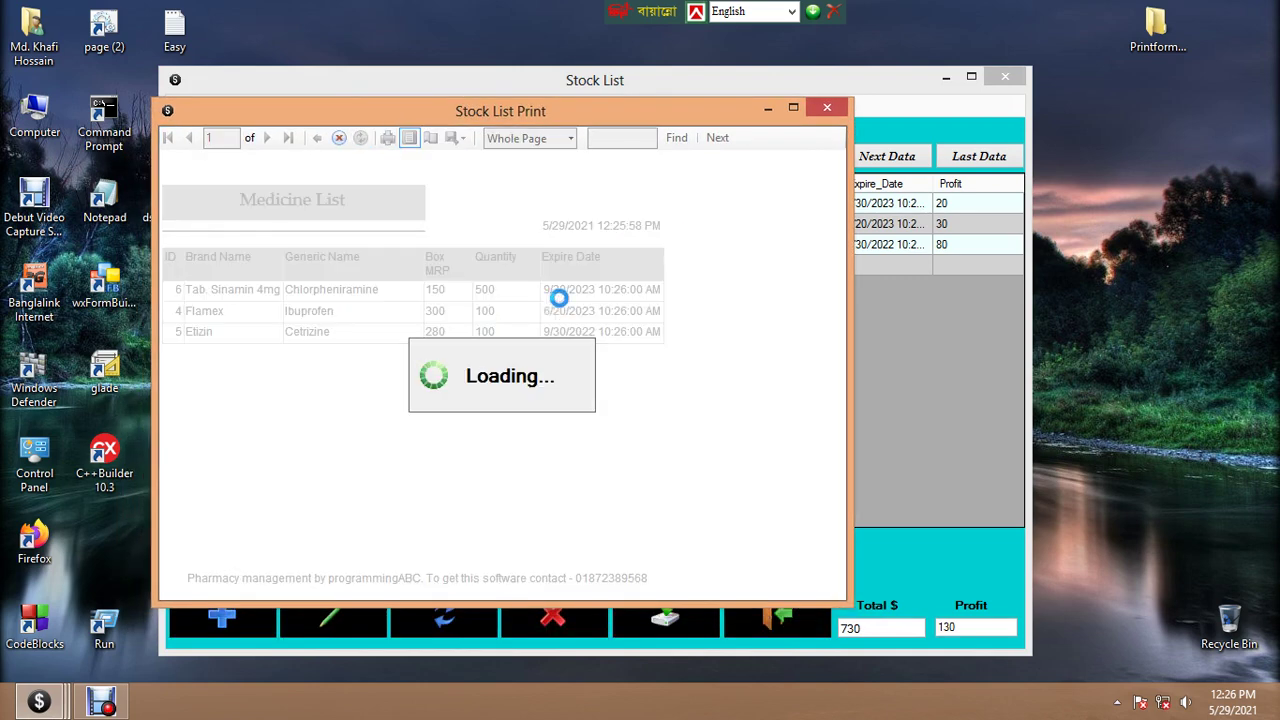
{"action": "left_click", "coordinate": [793, 107]}
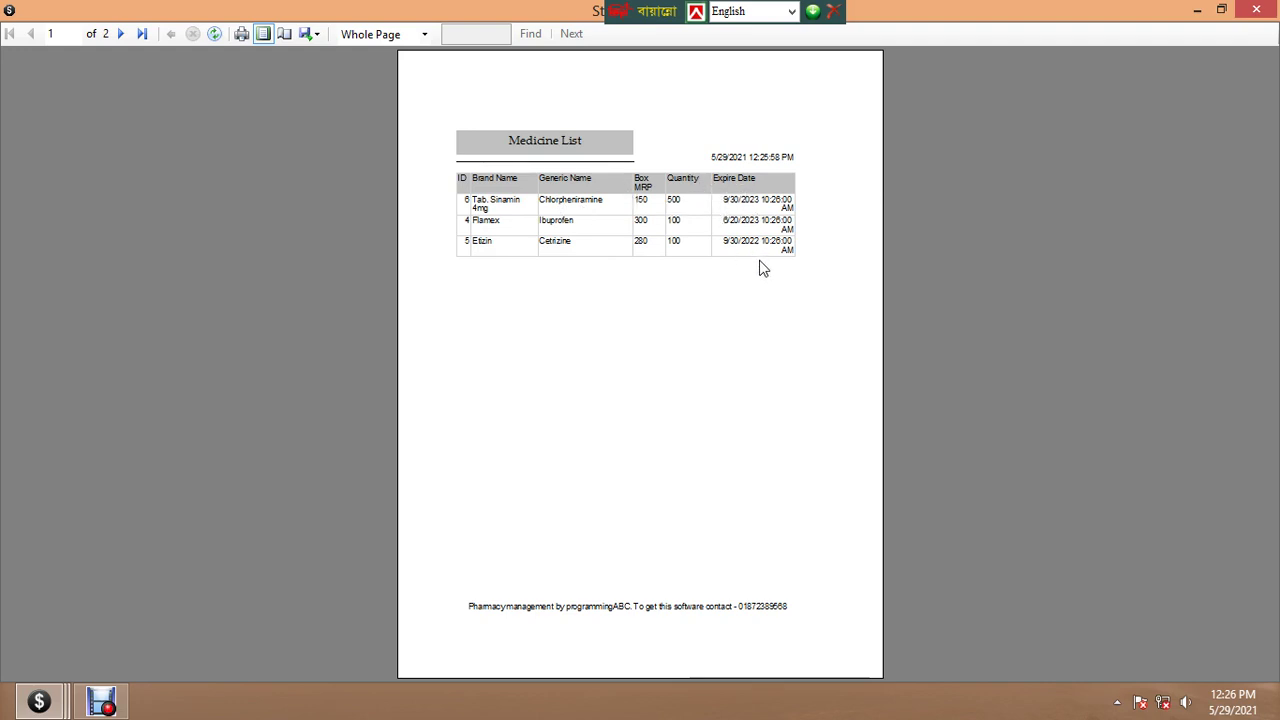
{"action": "left_click", "coordinate": [1256, 12]}
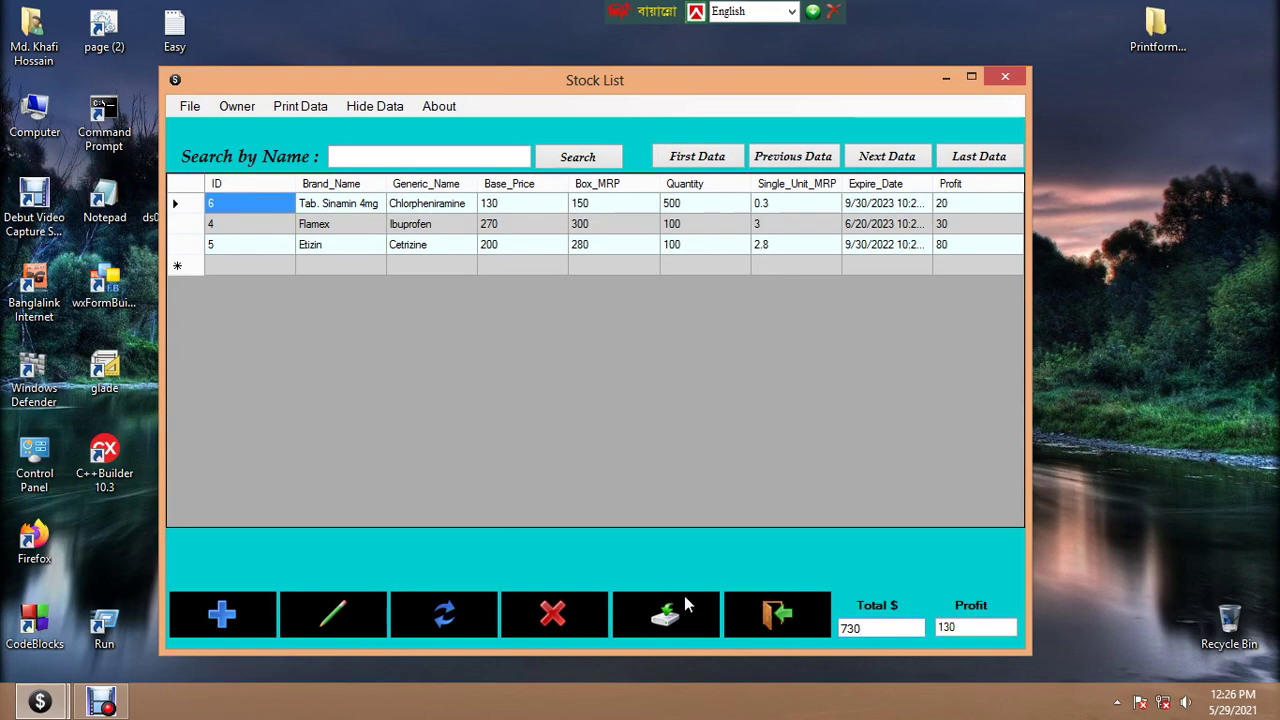
Delete the existing Backup folder from the Image (D:) drive
{"action": "double_click", "coordinate": [34, 118]}
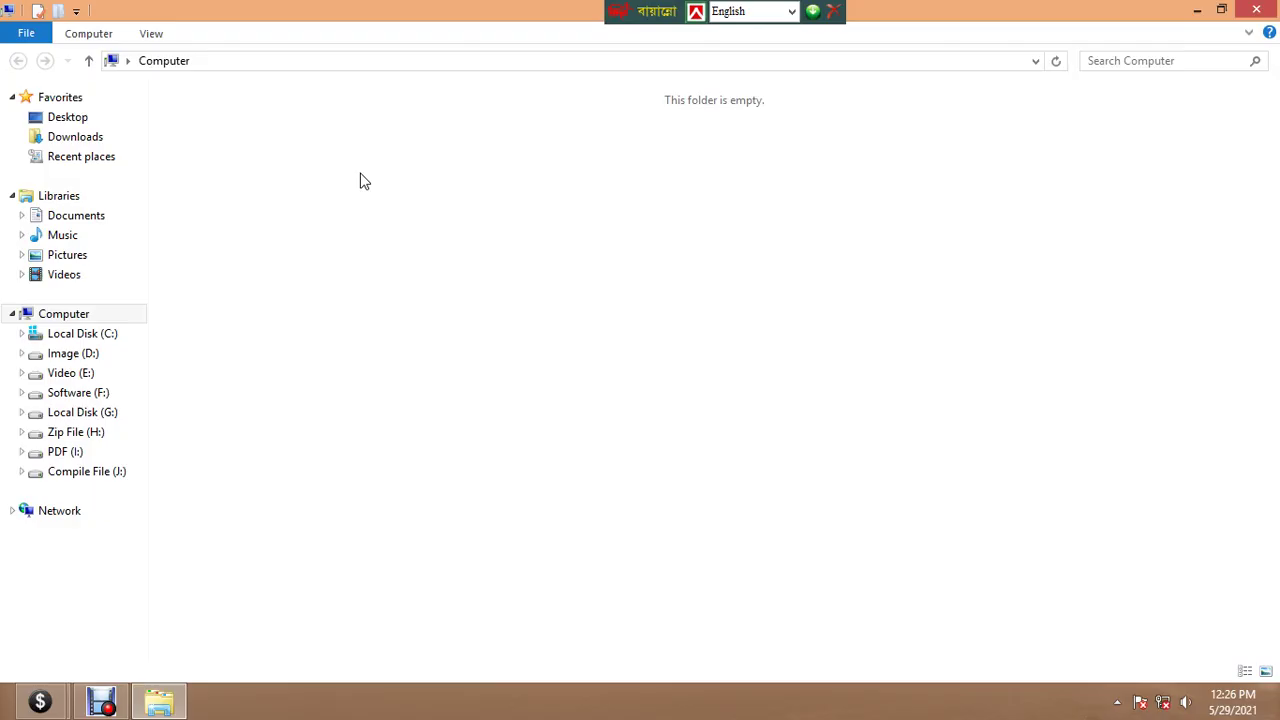
{"action": "double_click", "coordinate": [429, 143]}
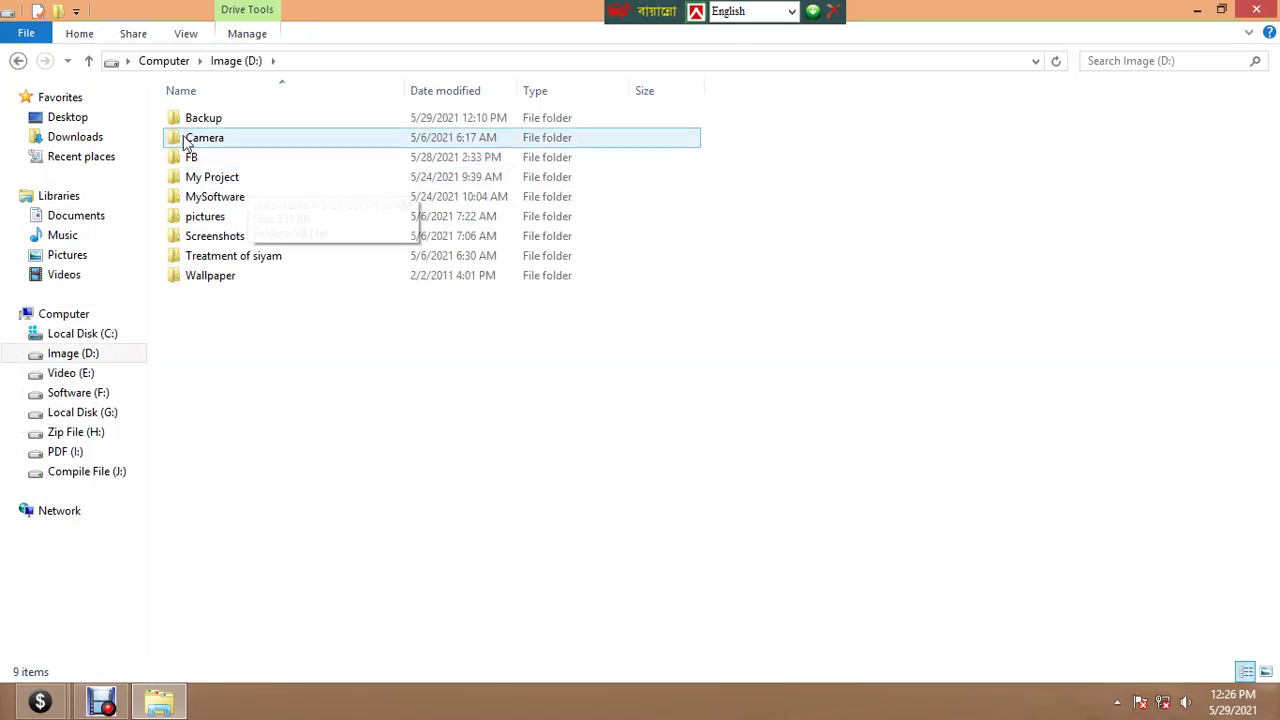
{"action": "right_click", "coordinate": [193, 118]}
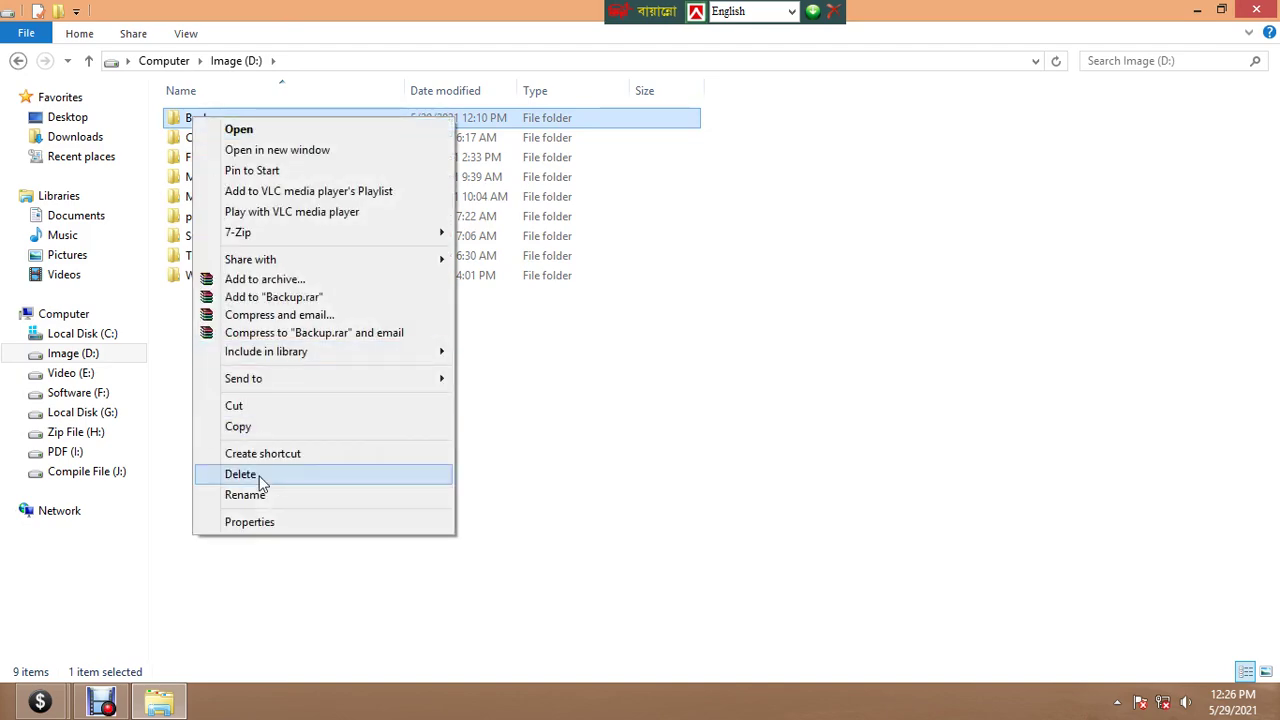
{"action": "left_click", "coordinate": [260, 476]}
{"action": "left_click", "coordinate": [1256, 10]}
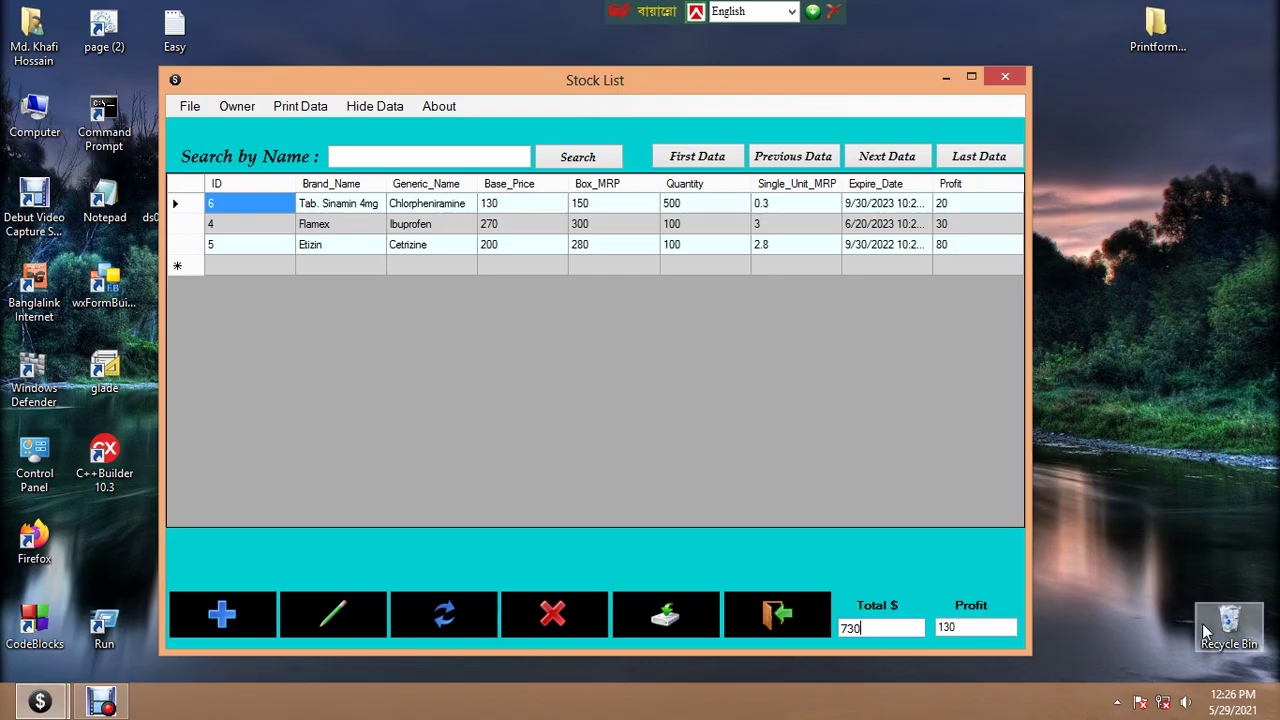
Empty the Recycle Bin permanently, then run the pharmacy database backup
{"action": "right_click", "coordinate": [1212, 622]}
{"action": "left_click", "coordinate": [1150, 532]}
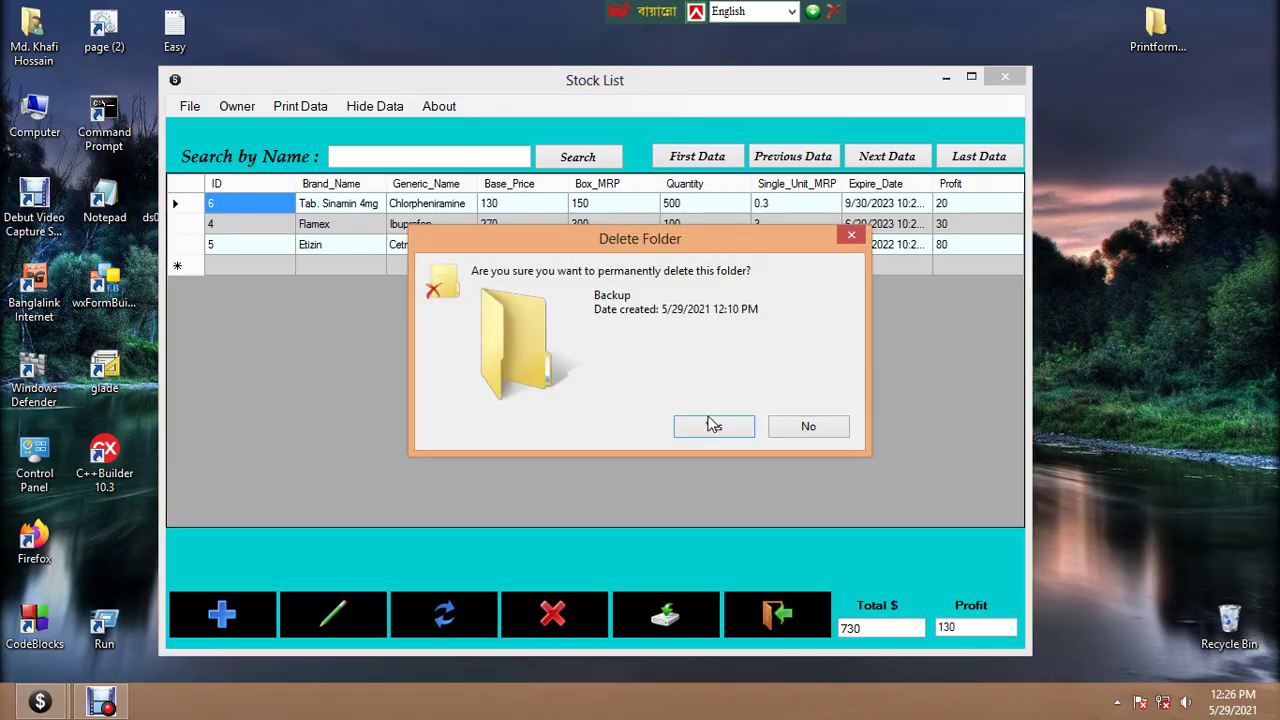
{"action": "left_click", "coordinate": [702, 427]}
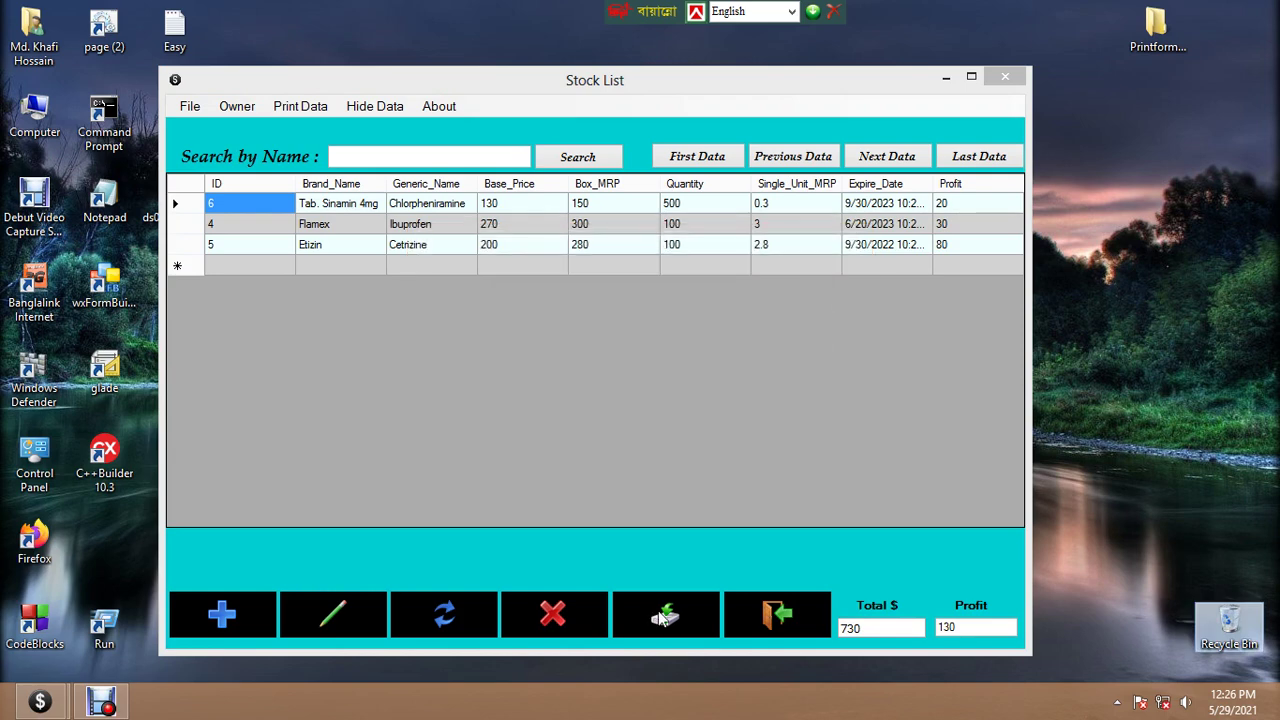
{"action": "left_click", "coordinate": [661, 617]}
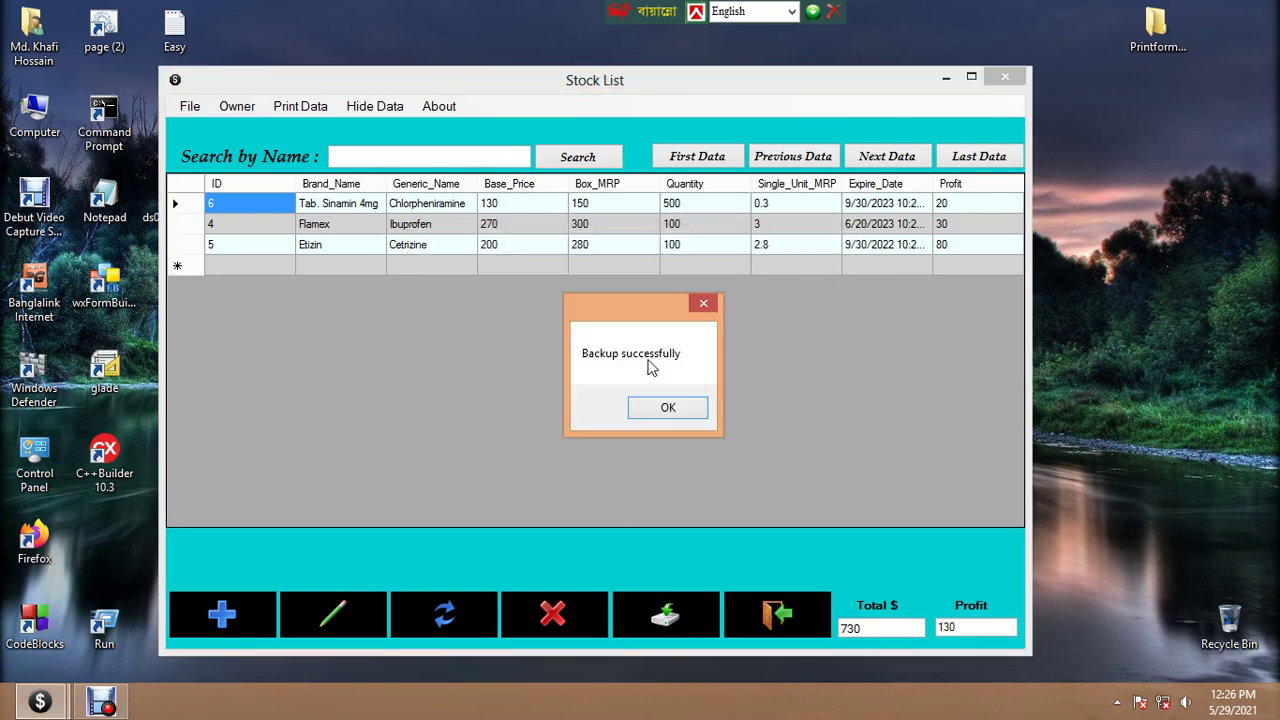
Verify Image (D:)\Backup now contains the 96 KB programmingABC backup file
{"action": "left_click", "coordinate": [668, 410]}
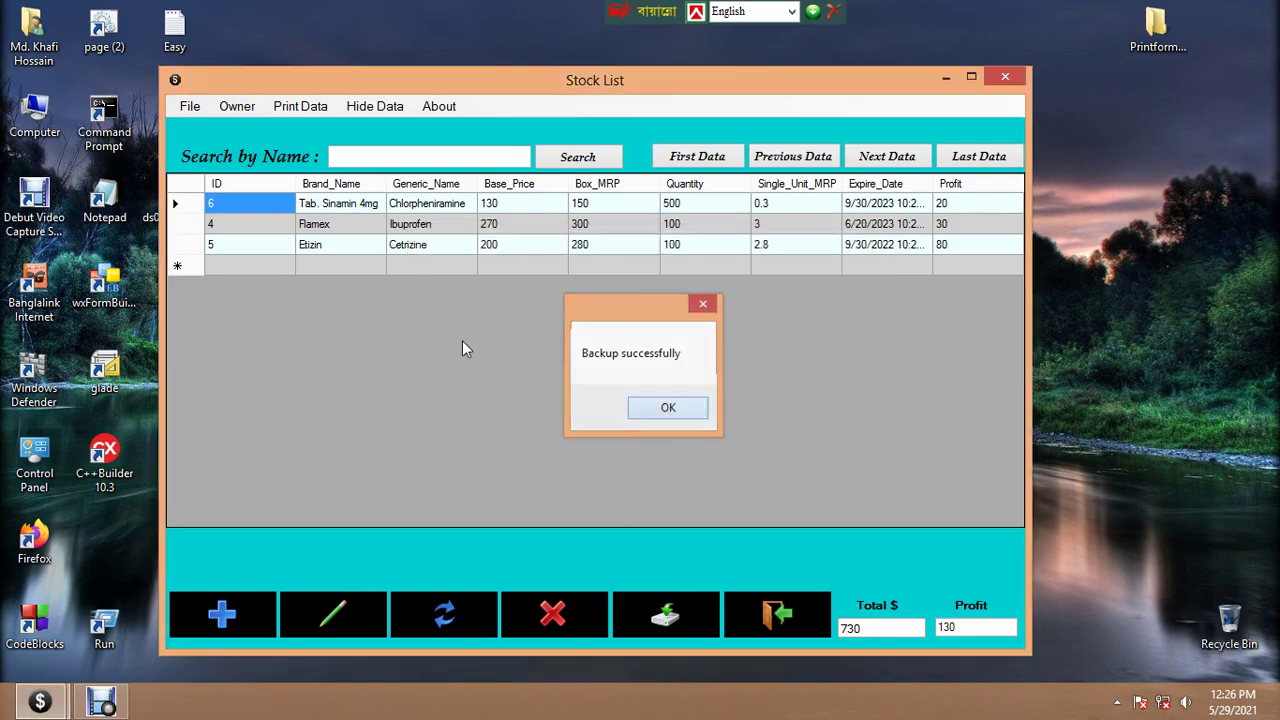
{"action": "double_click", "coordinate": [34, 118]}
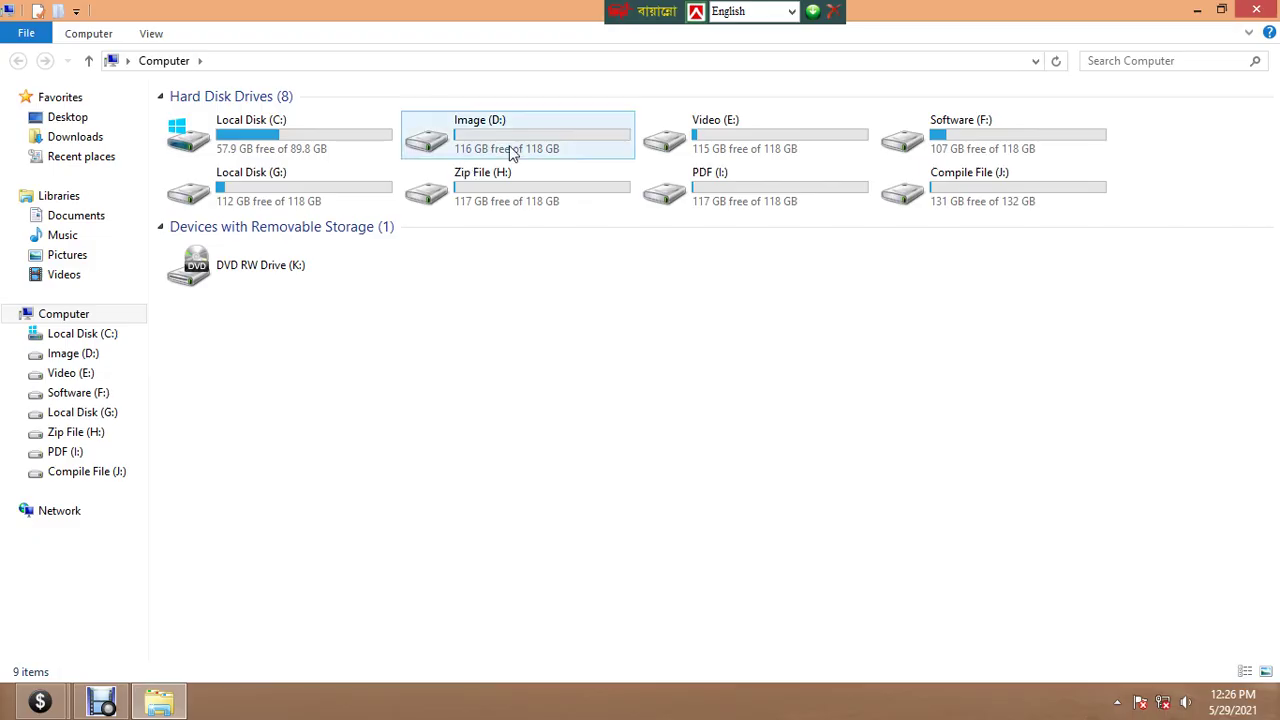
{"action": "double_click", "coordinate": [511, 152]}
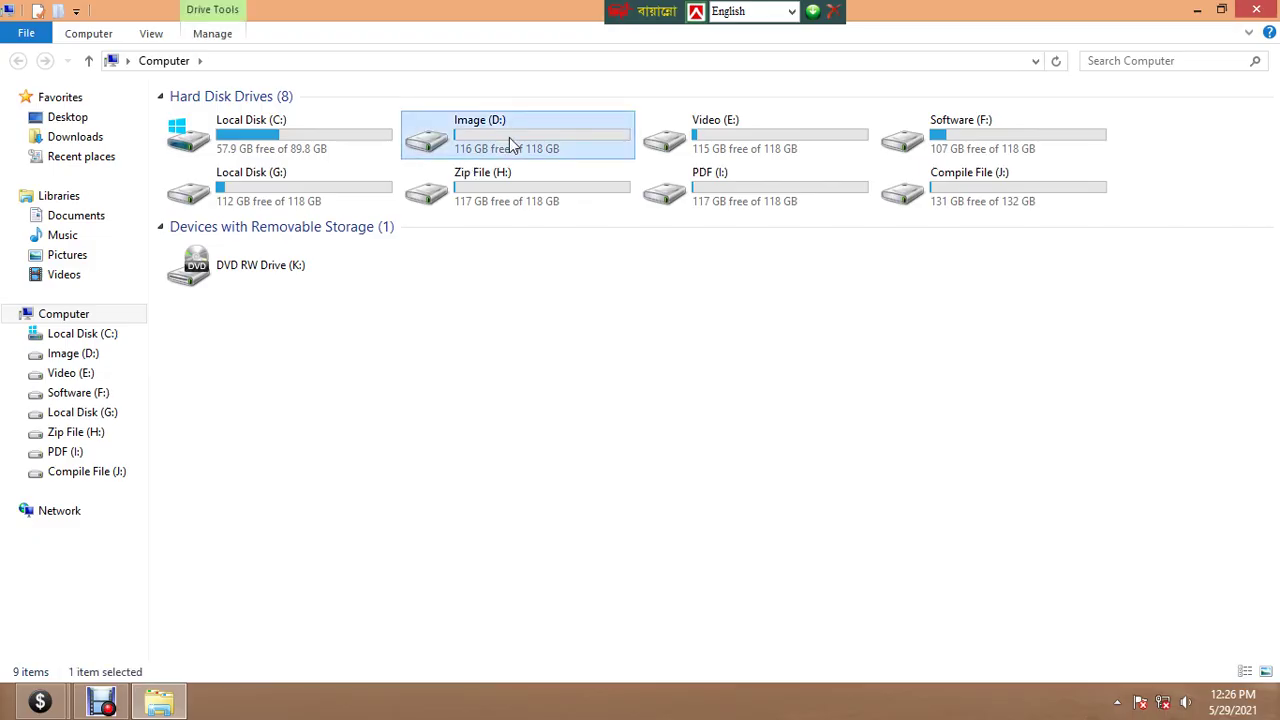
{"action": "double_click", "coordinate": [200, 119]}
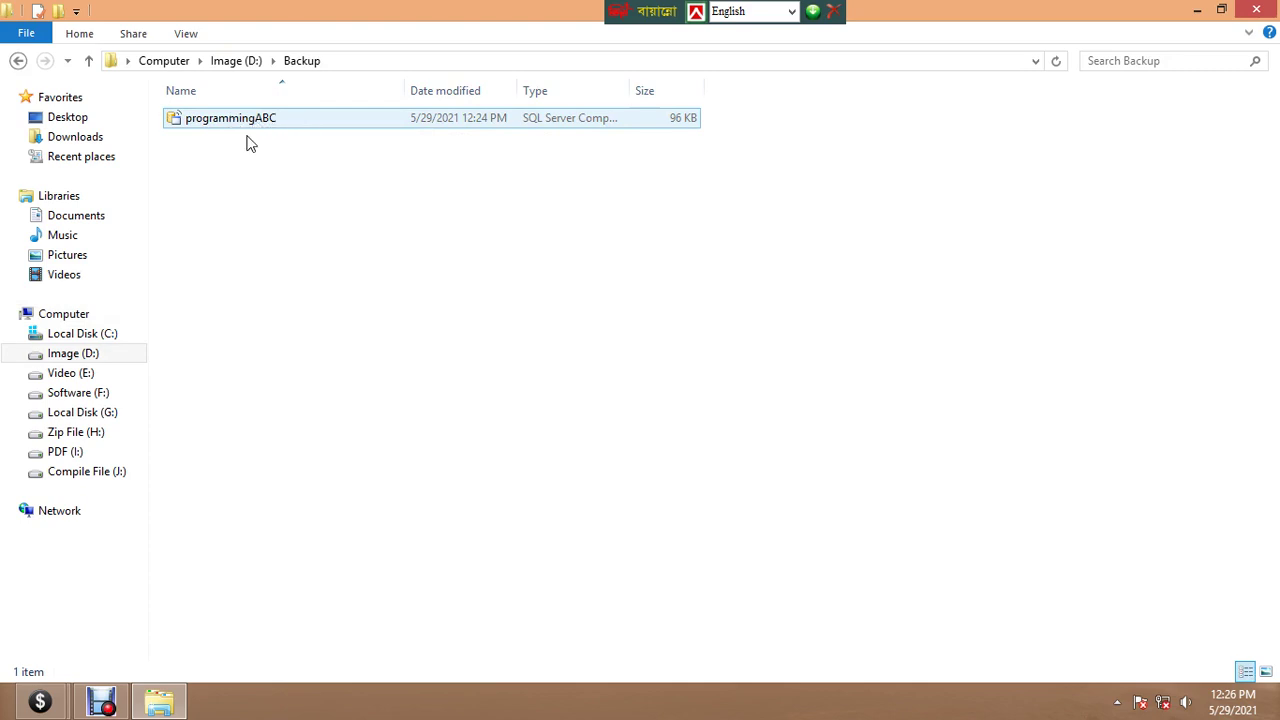
{"action": "right_click", "coordinate": [227, 119]}
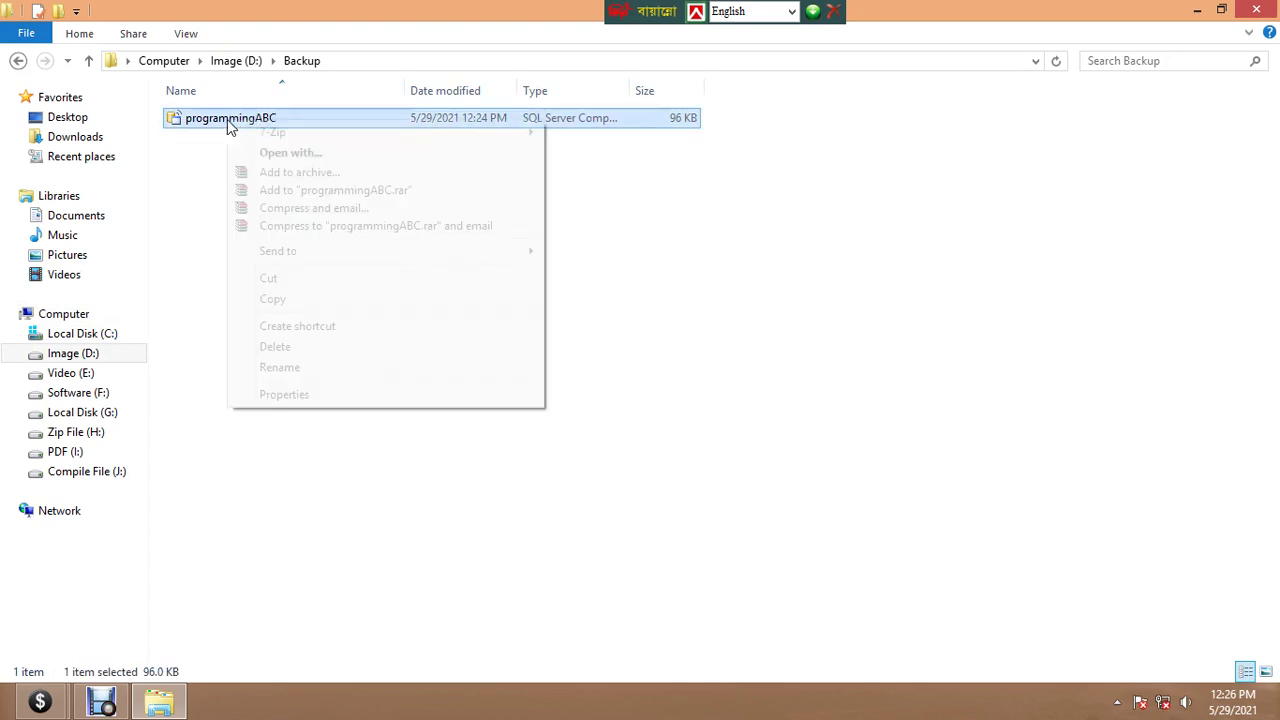
{"action": "left_click", "coordinate": [863, 251]}
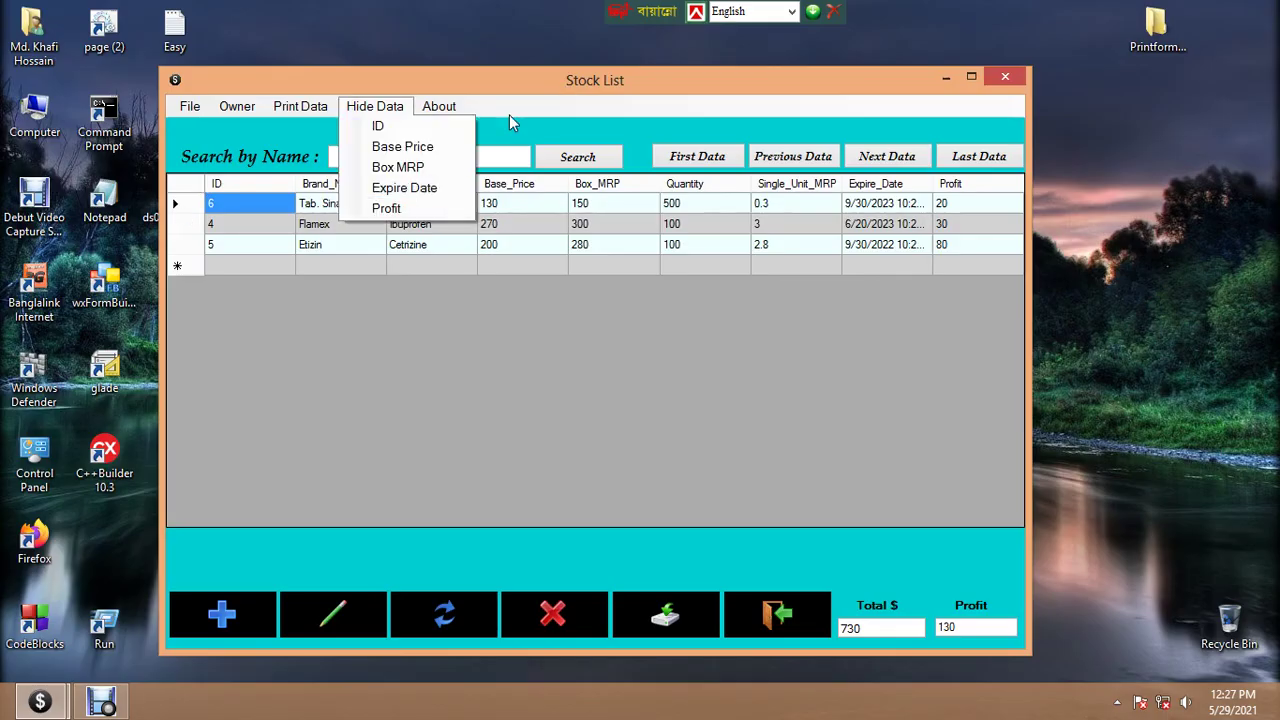
Hide the Base_Price column from the stock list grid
{"action": "left_click", "coordinate": [502, 90]}
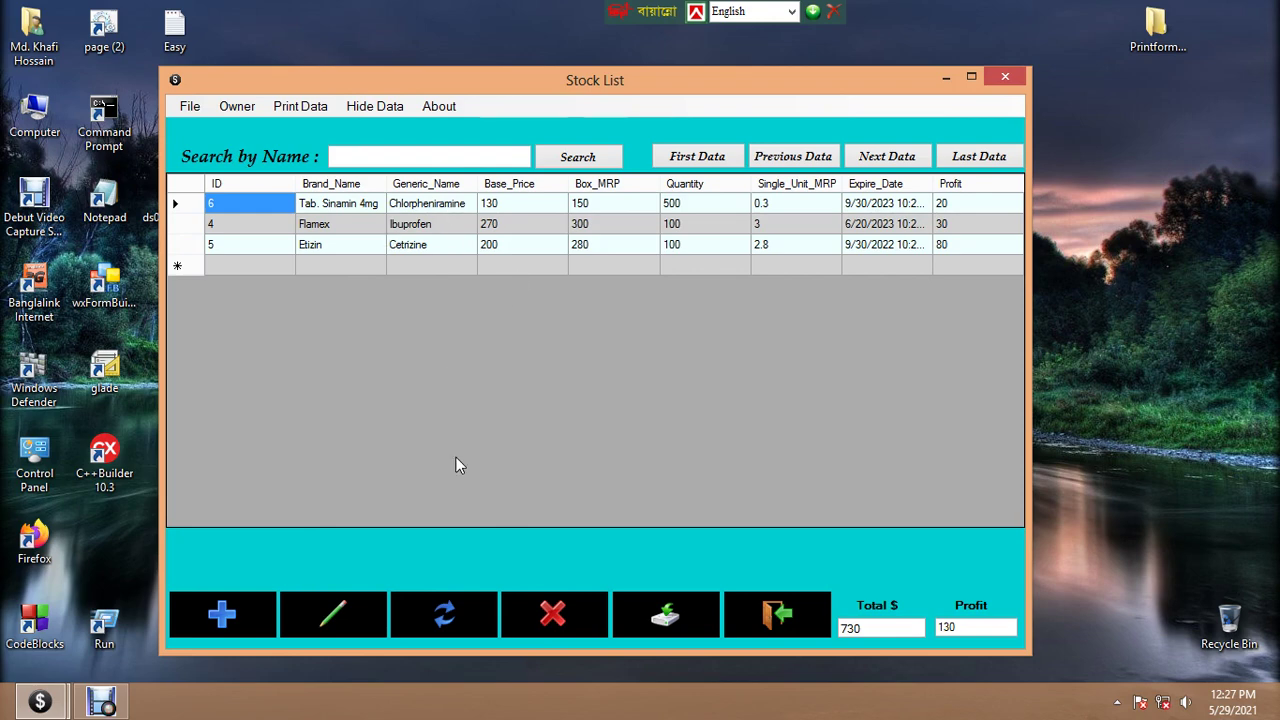
{"action": "left_click", "coordinate": [373, 110]}
{"action": "left_click", "coordinate": [647, 376]}
{"action": "left_click", "coordinate": [378, 106]}
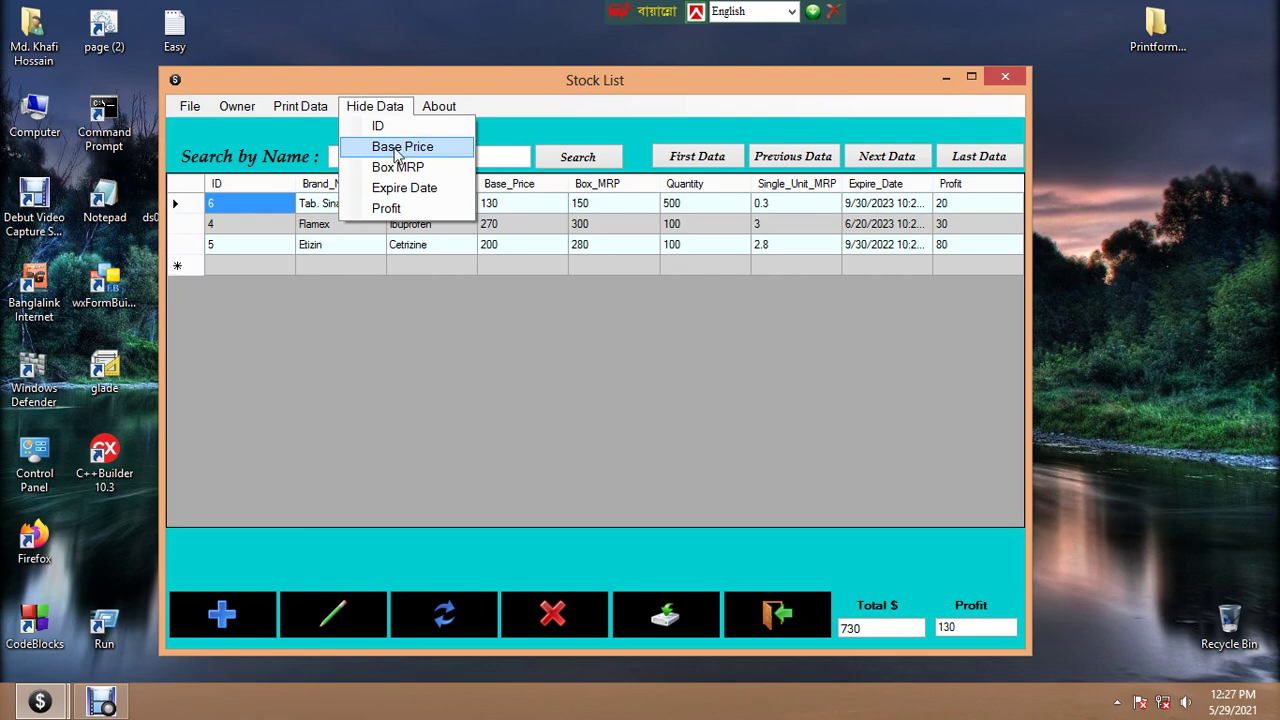
{"action": "left_click", "coordinate": [396, 149]}
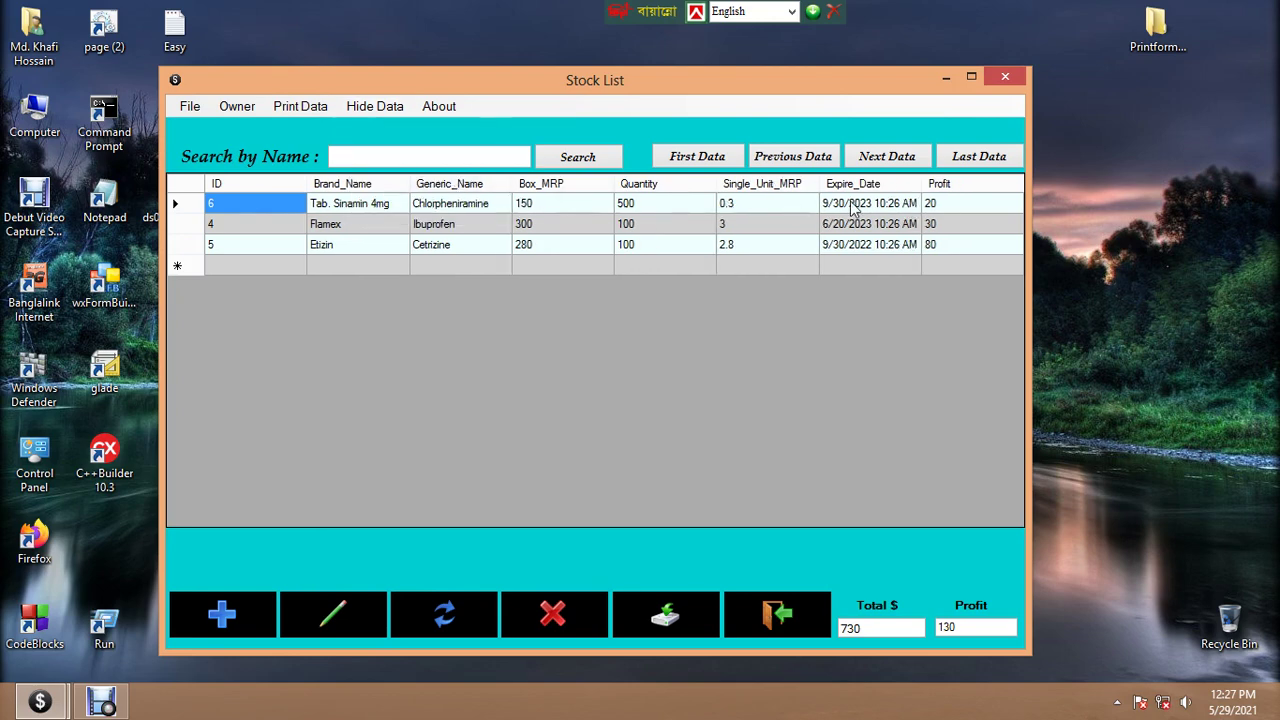
Hide the Profit column as well, then look at the About menu
{"action": "left_click", "coordinate": [374, 106]}
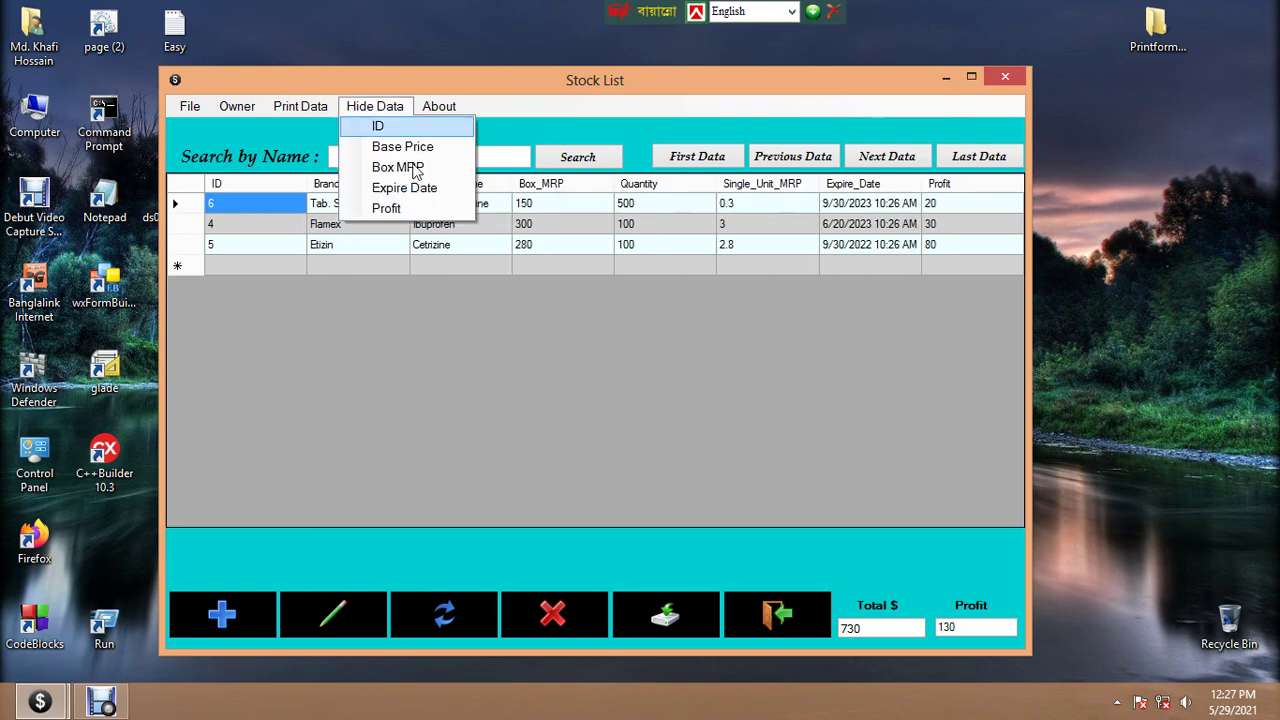
{"action": "left_click", "coordinate": [386, 209]}
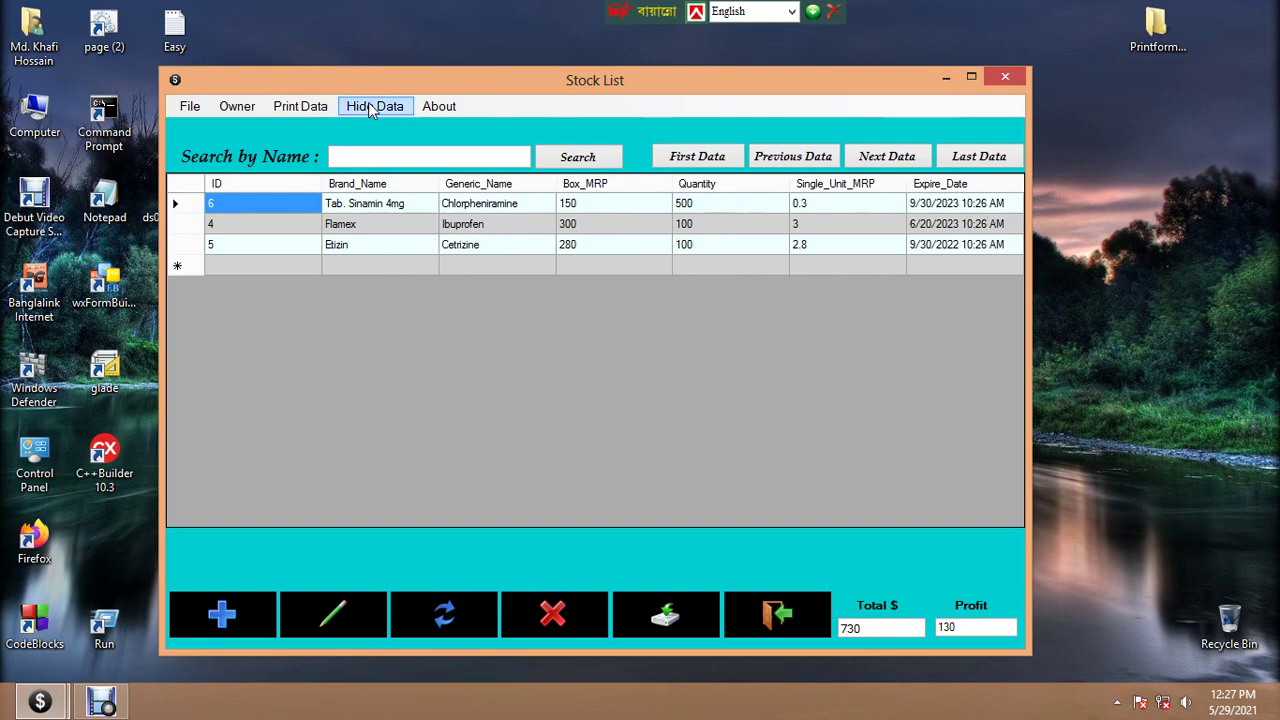
{"action": "left_click", "coordinate": [373, 106]}
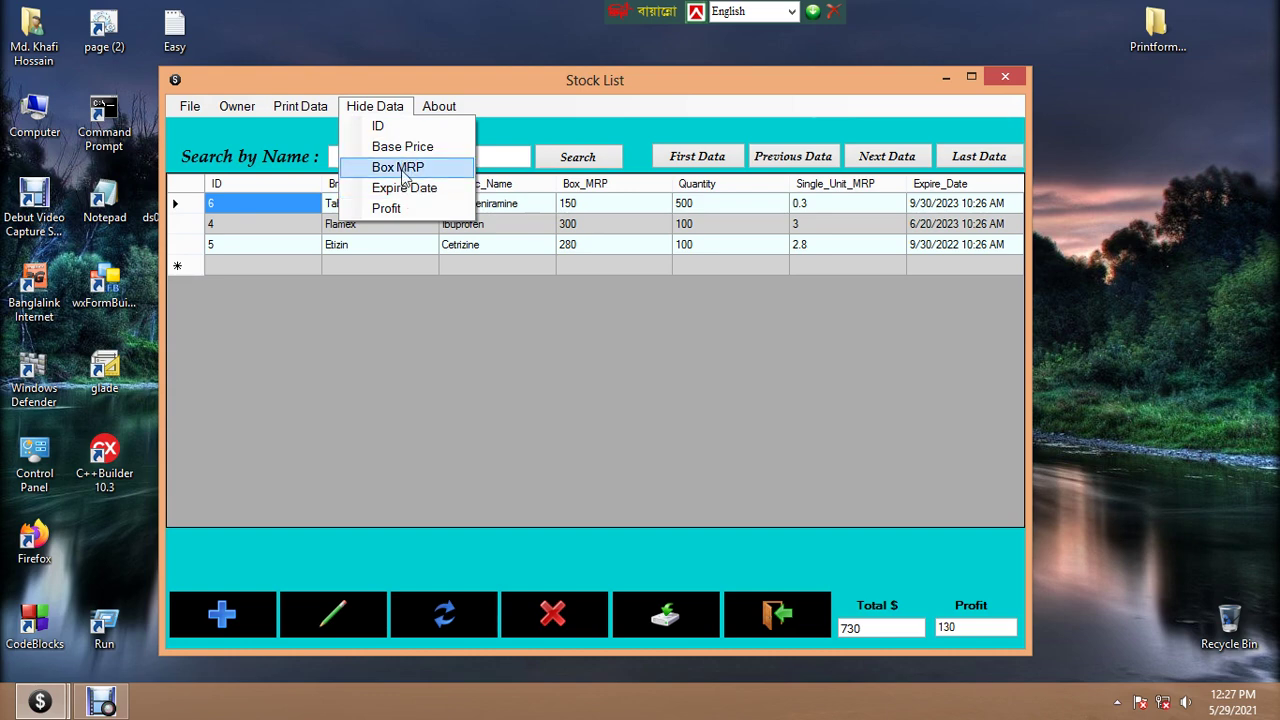
{"action": "left_click", "coordinate": [596, 428]}
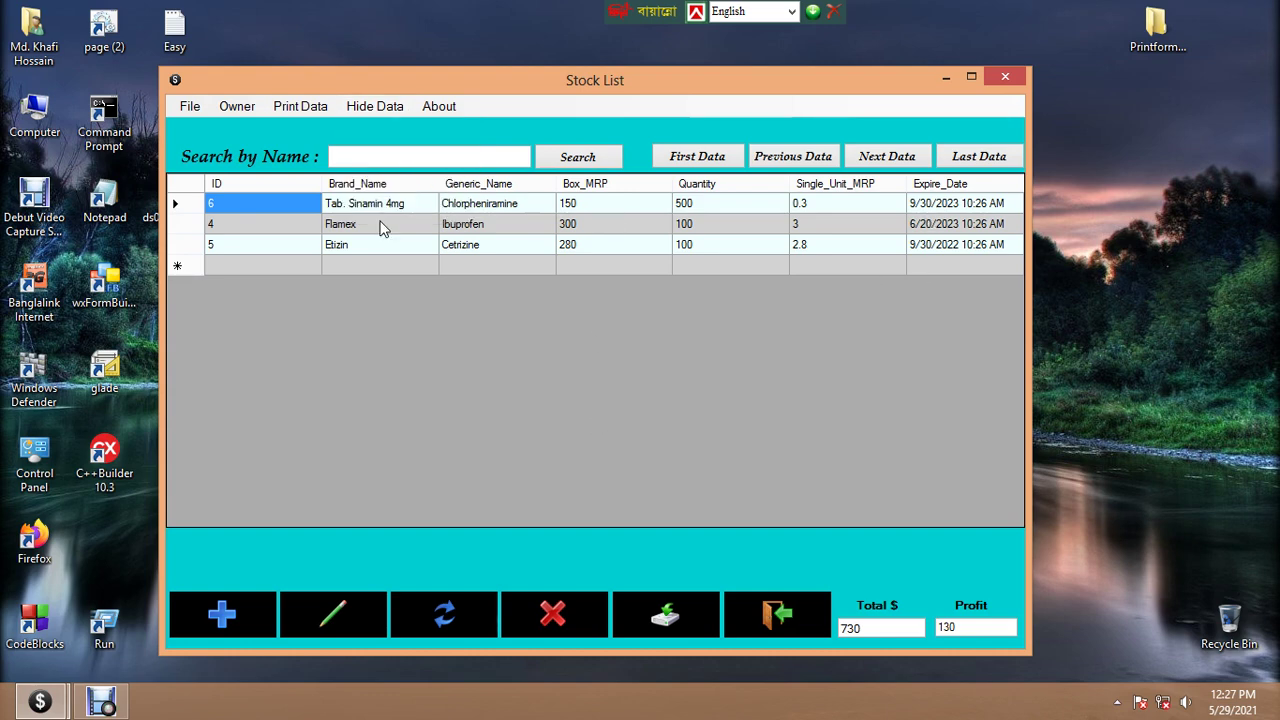
{"action": "left_click", "coordinate": [438, 106]}
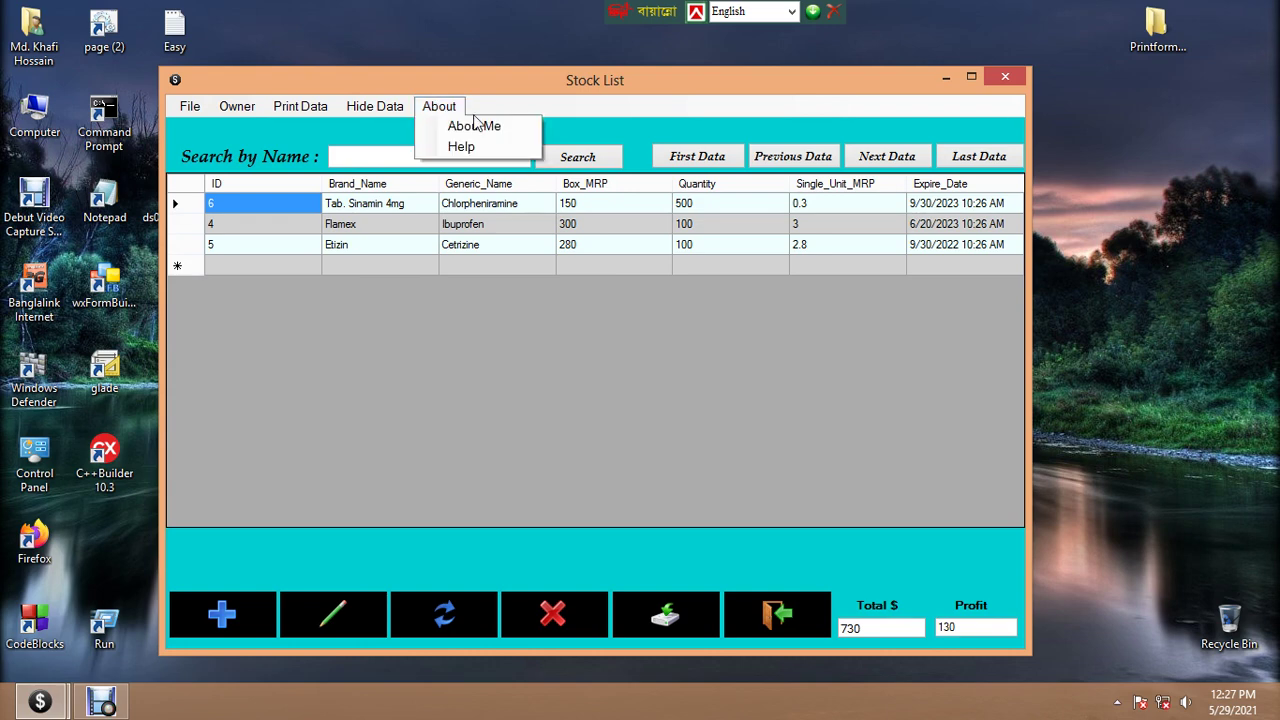
Browse the stock records from Tab. Sinamin 4mg through Flamex to the last, Etizin
{"action": "left_click", "coordinate": [454, 349]}
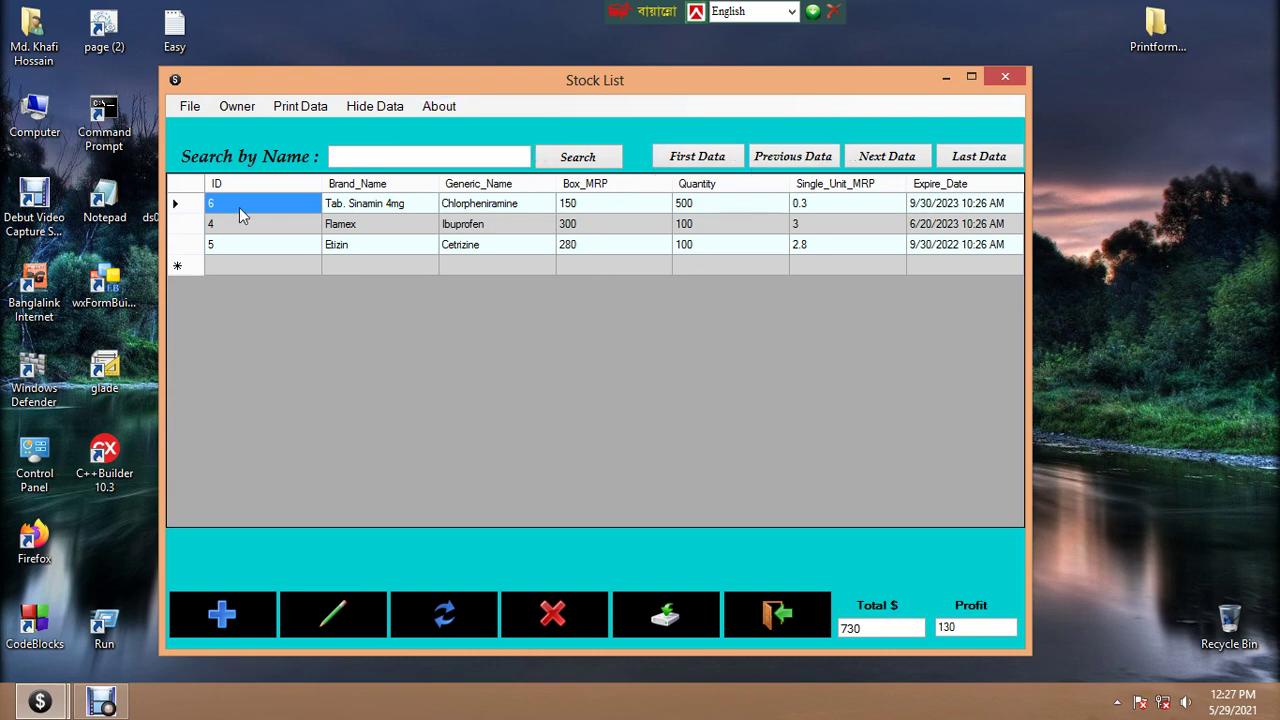
{"action": "left_click", "coordinate": [186, 206]}
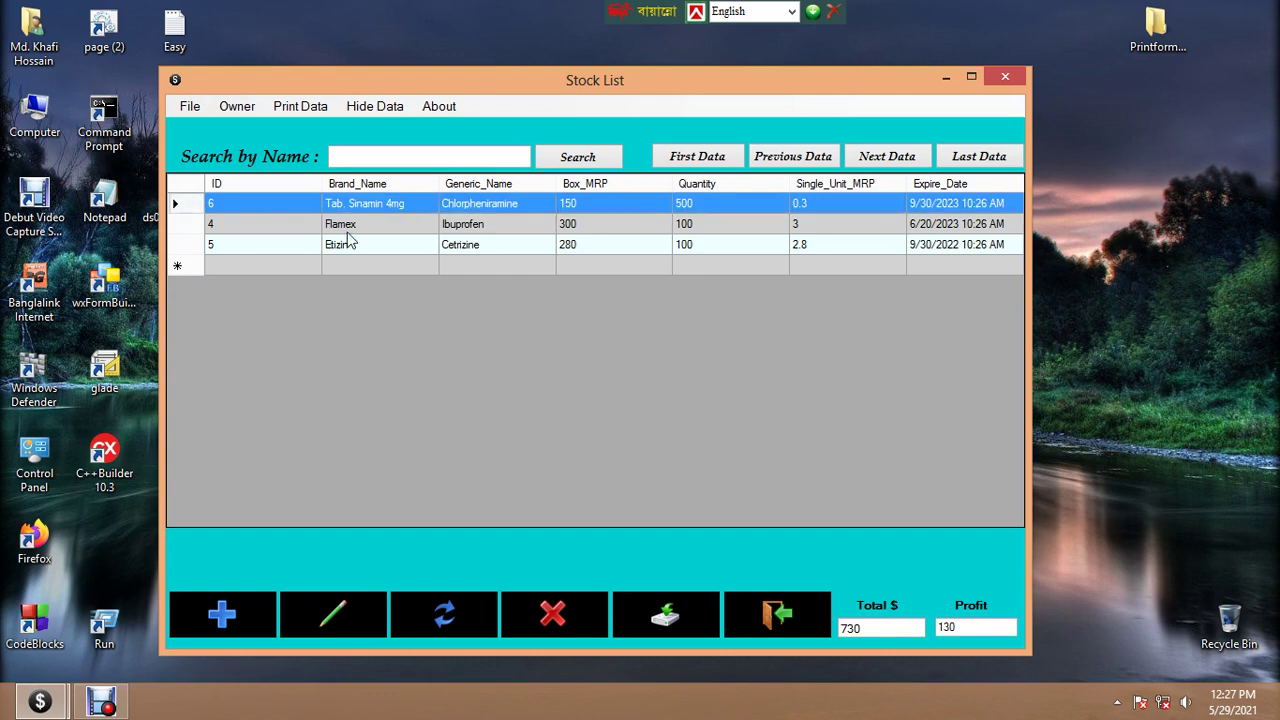
{"action": "left_click", "coordinate": [888, 158]}
{"action": "left_click", "coordinate": [893, 160]}
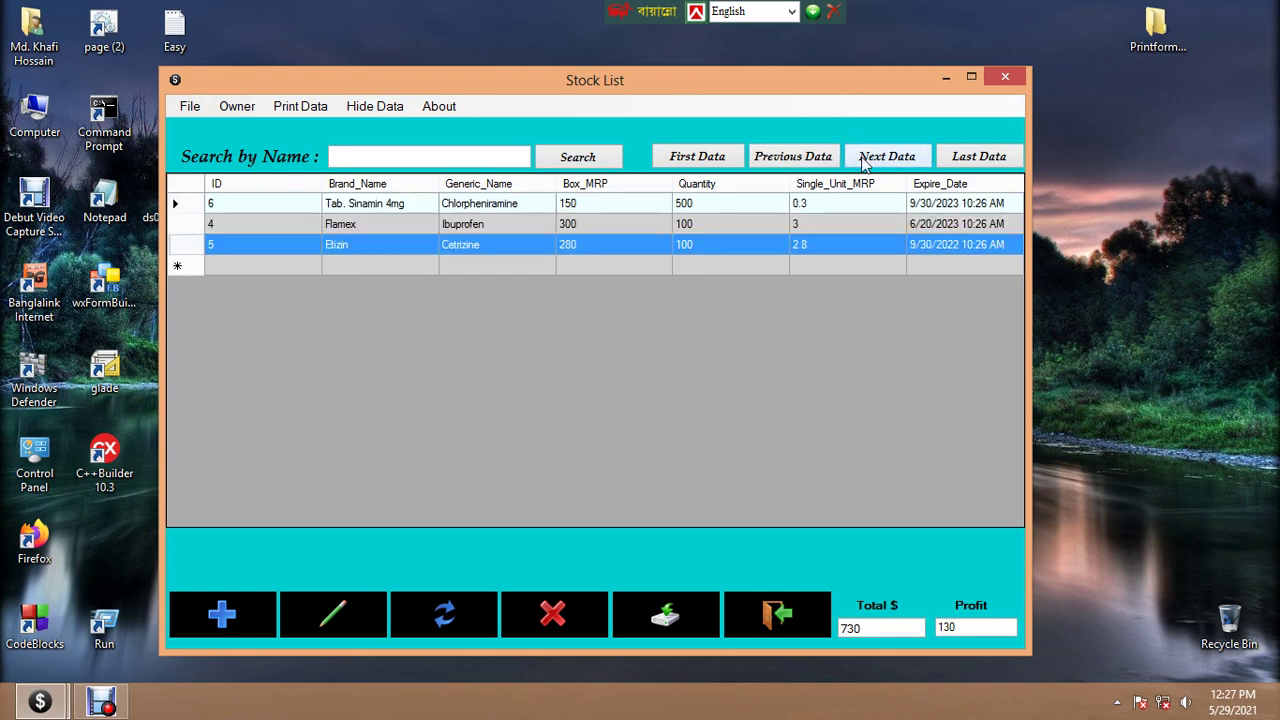
{"action": "left_click", "coordinate": [806, 158]}
{"action": "left_click", "coordinate": [806, 158]}
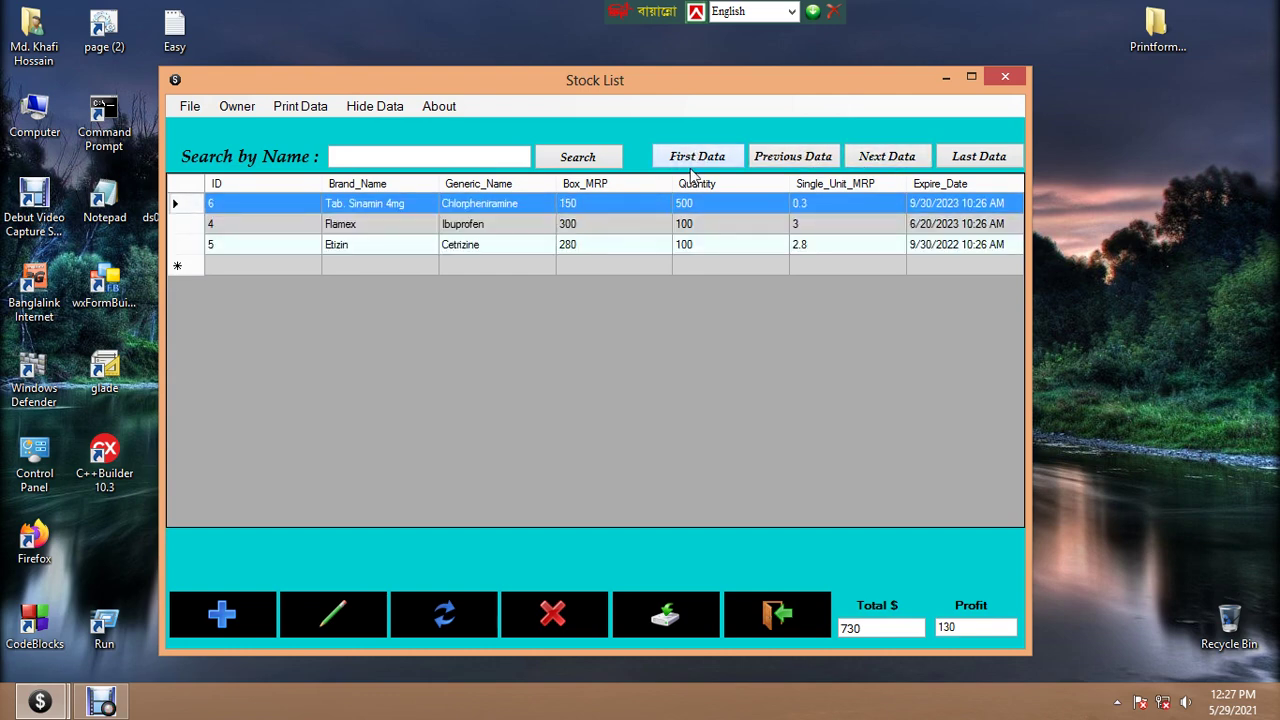
{"action": "left_click", "coordinate": [978, 158]}
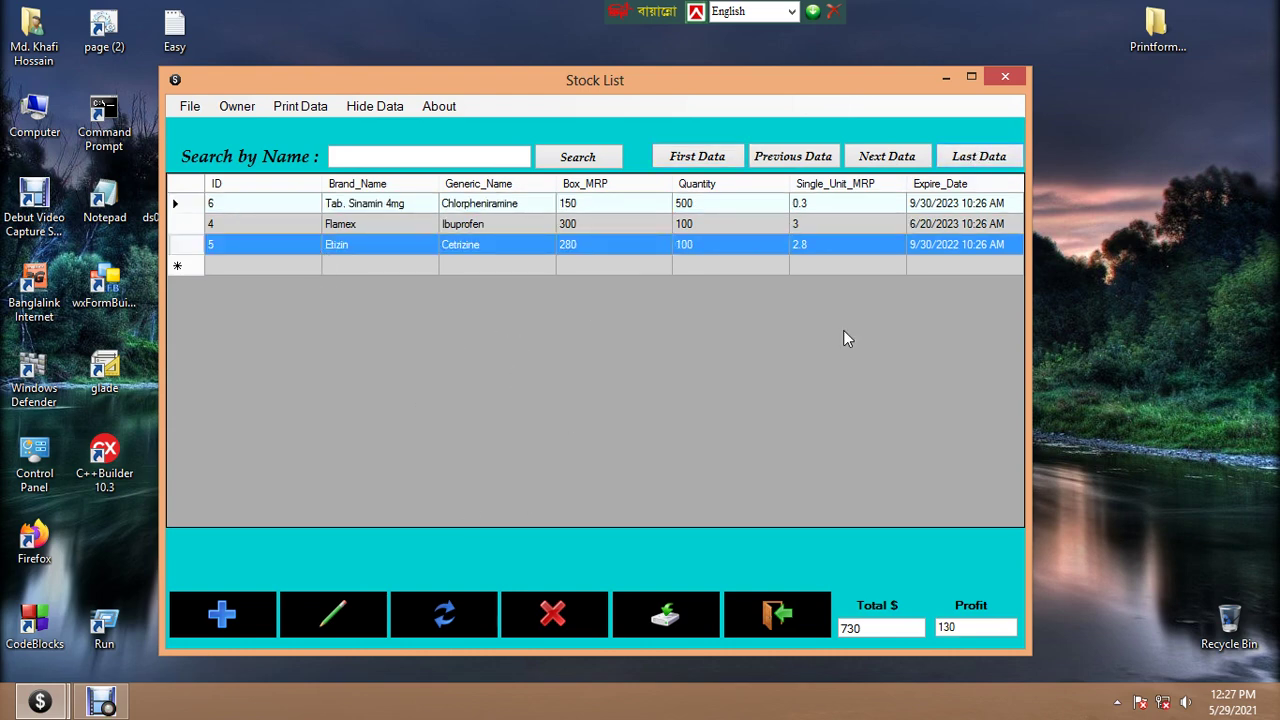
Close the Stock List and bring up the Sells Form, centred on screen
{"action": "left_click", "coordinate": [995, 78]}
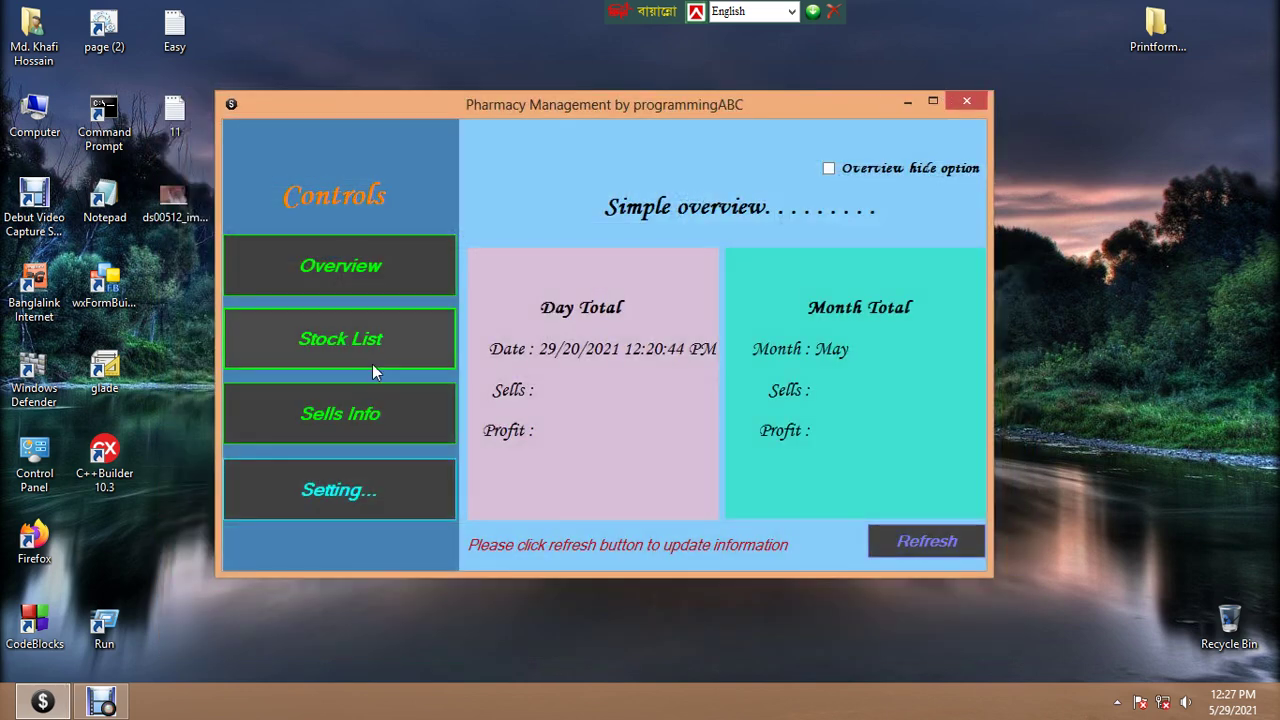
{"action": "left_click", "coordinate": [335, 413]}
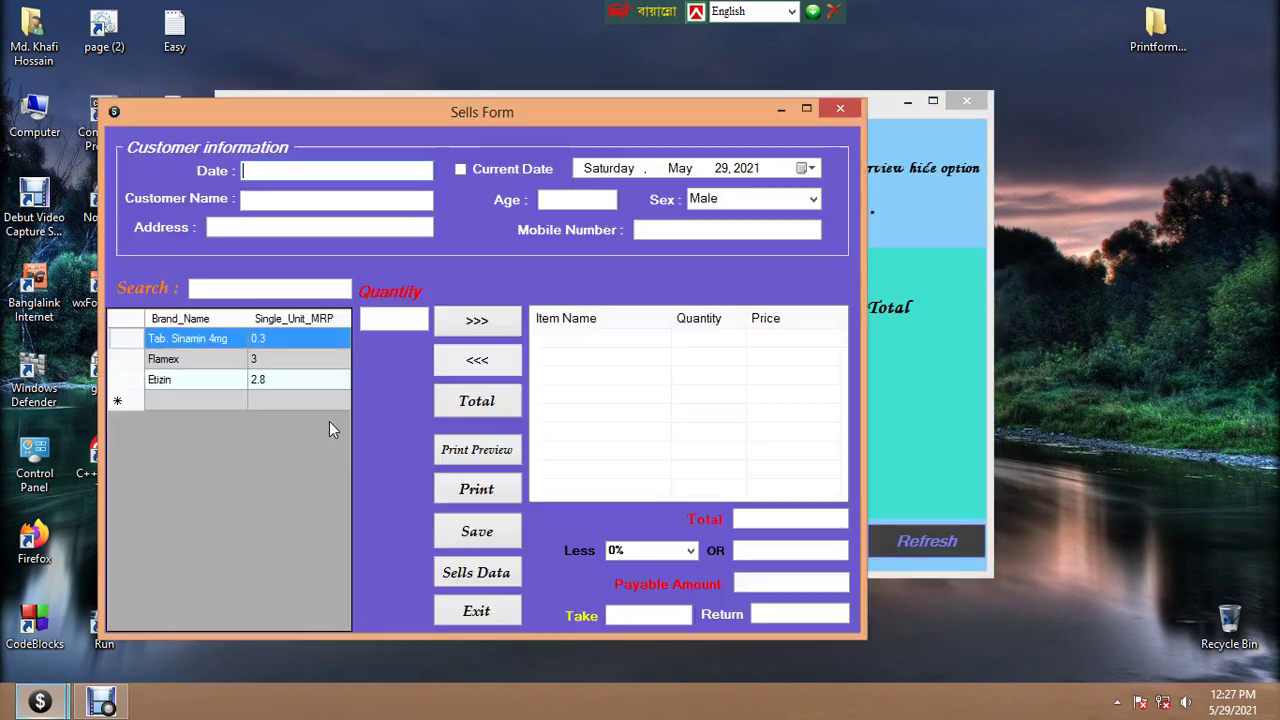
{"action": "left_click_drag", "start_coordinate": [477, 112], "coordinate": [621, 65]}
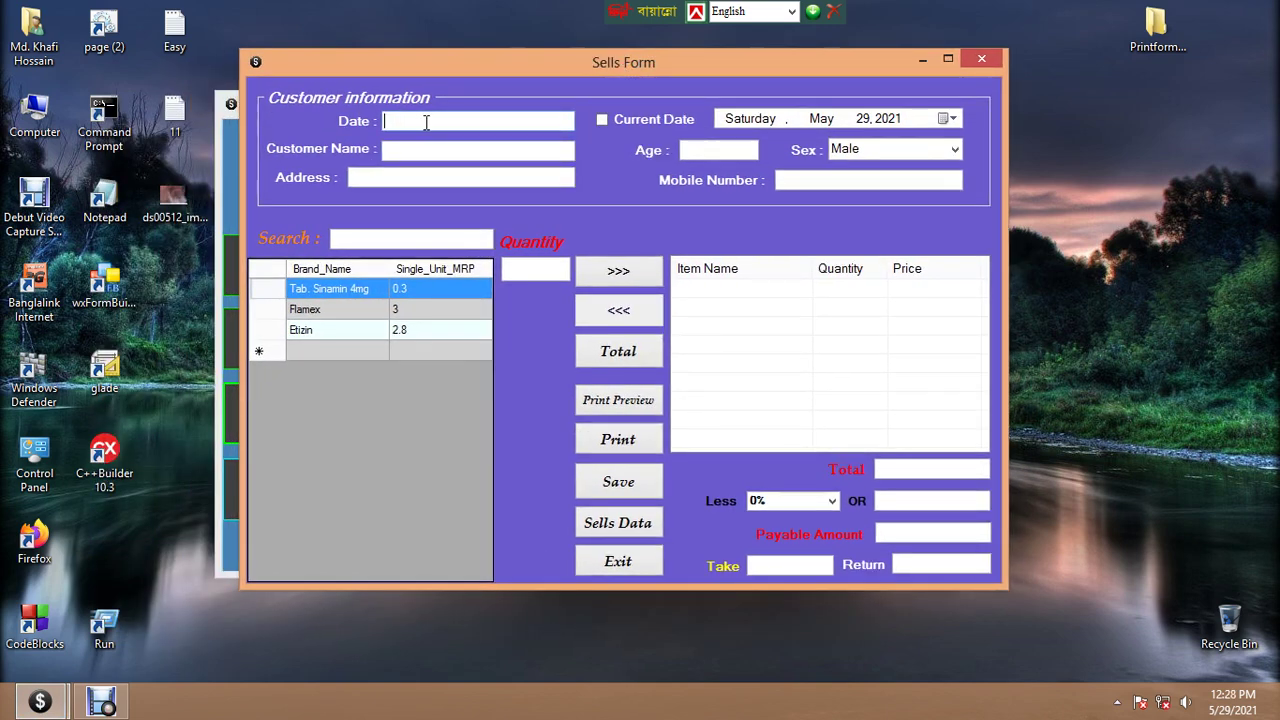
Fill in the sale date, the customer's name, age 25 and sex Male
{"action": "left_click", "coordinate": [604, 120]}
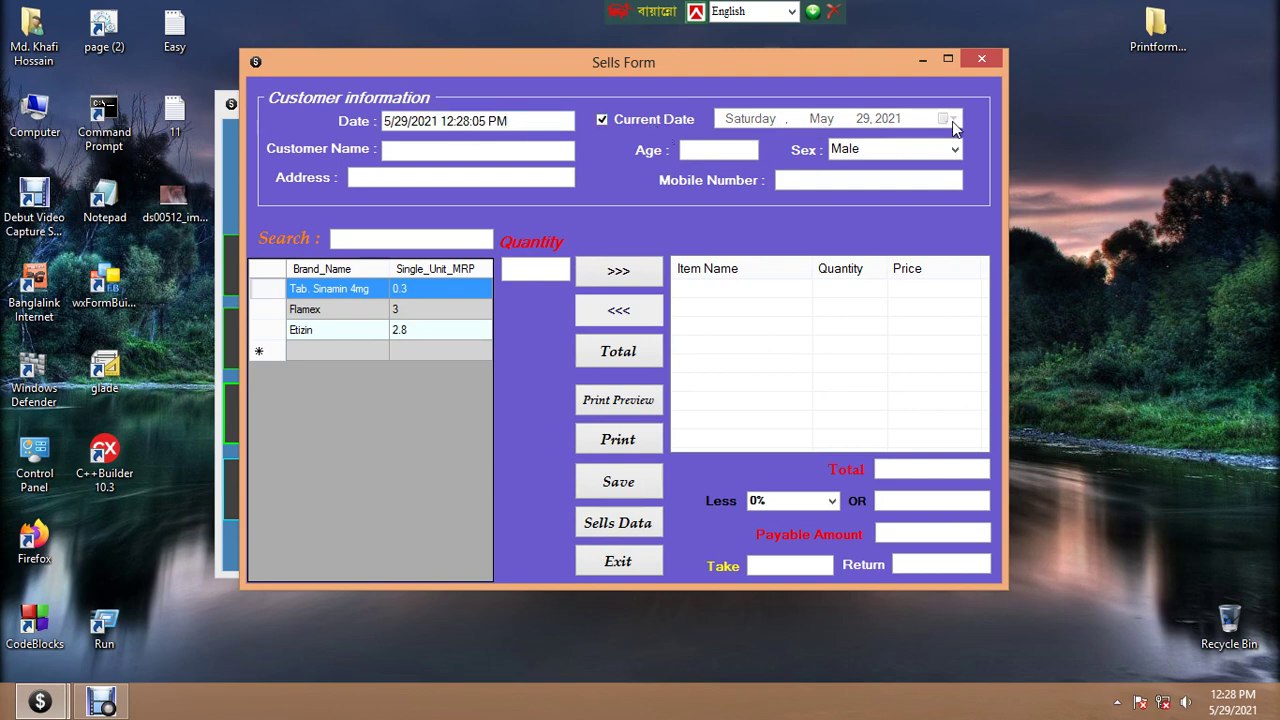
{"action": "left_click", "coordinate": [449, 150]}
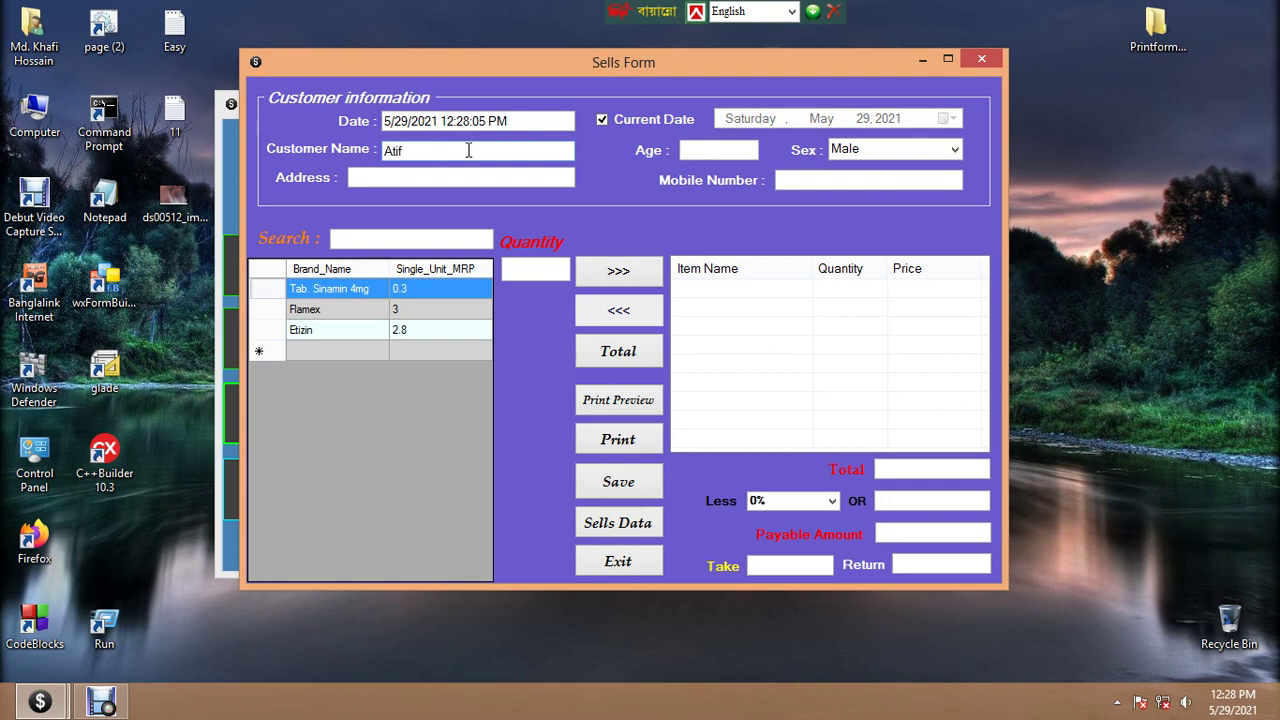
{"action": "left_click", "coordinate": [727, 150]}
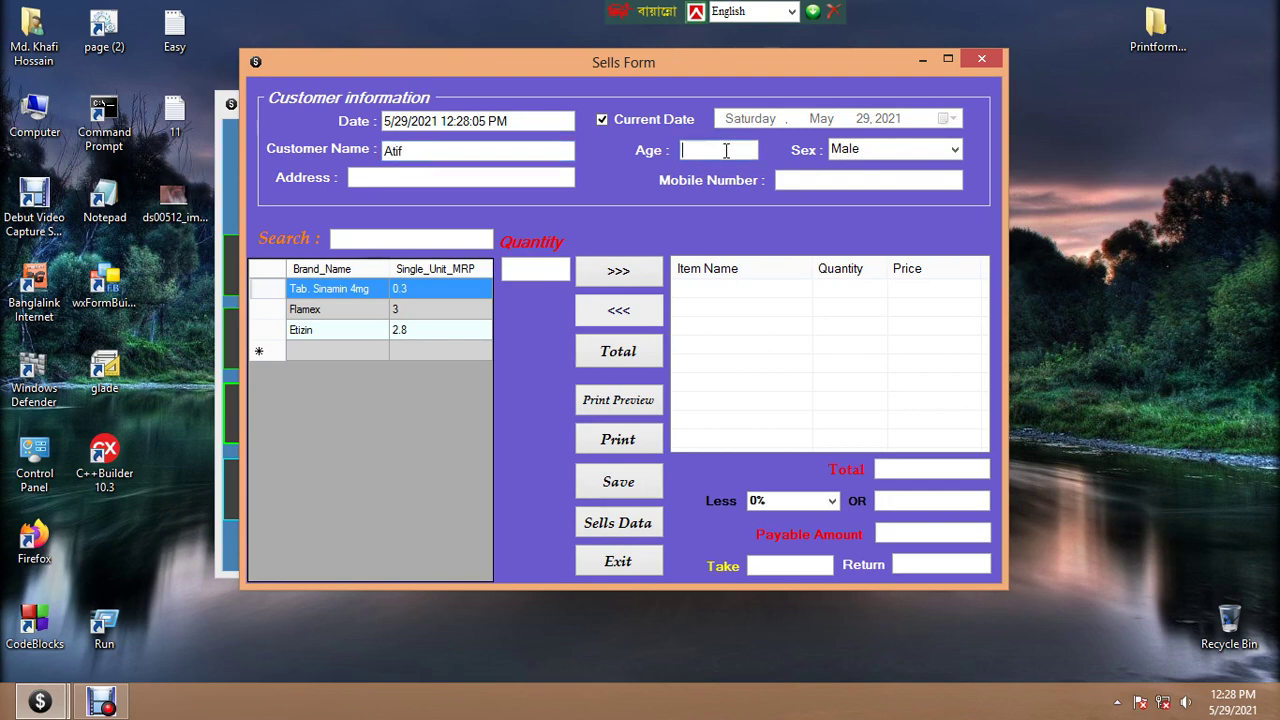
{"action": "type", "text": "25"}
{"action": "left_click", "coordinate": [955, 150]}
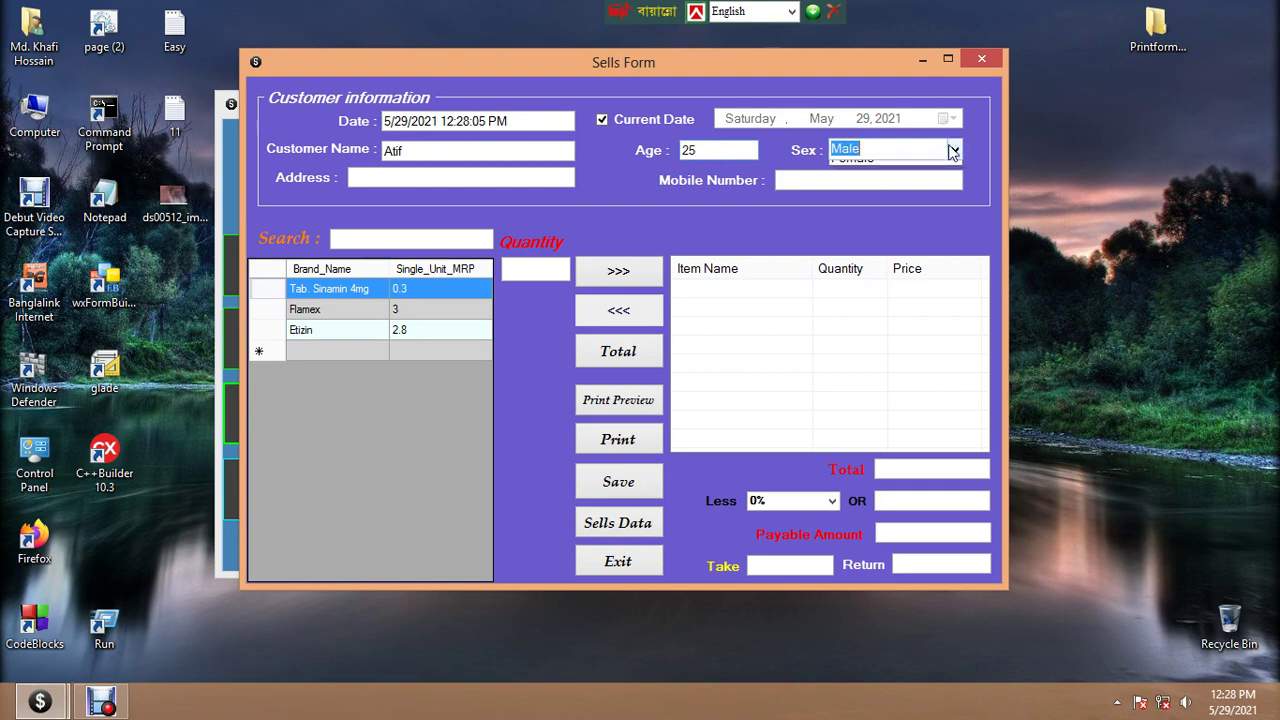
{"action": "left_click", "coordinate": [850, 169]}
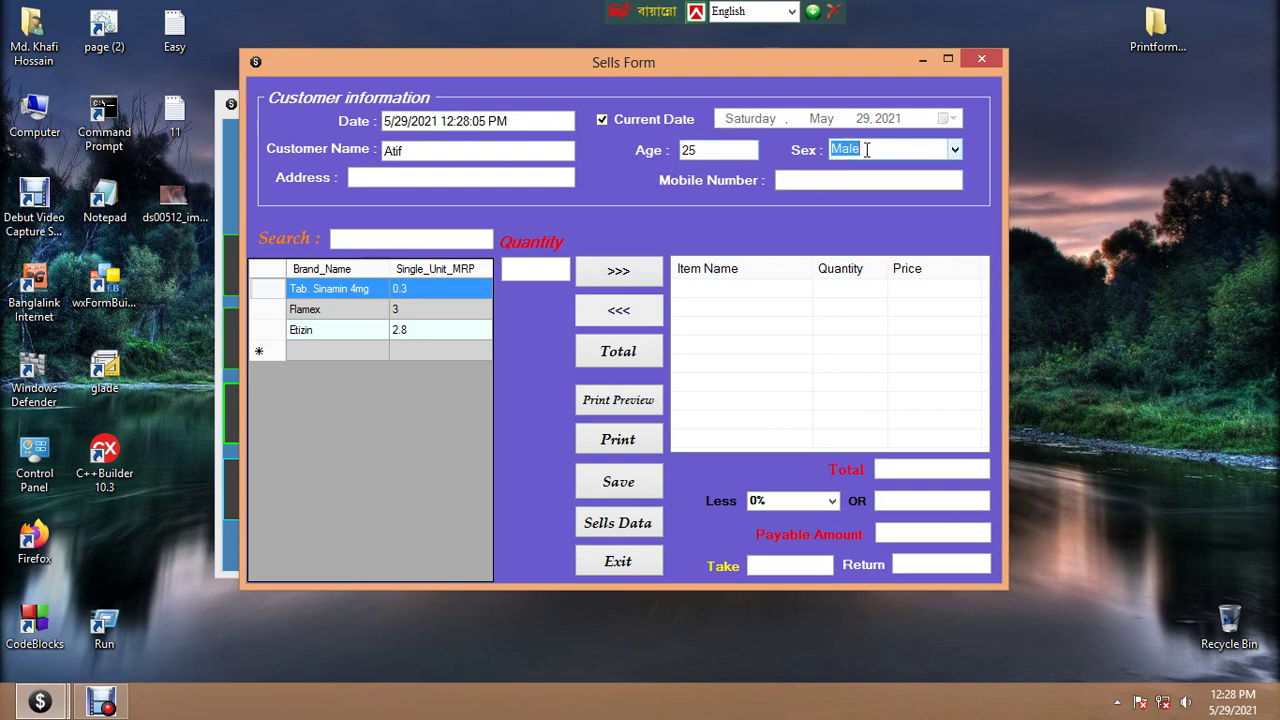
Enter the customer's home address and mobile number
{"action": "left_click", "coordinate": [389, 176]}
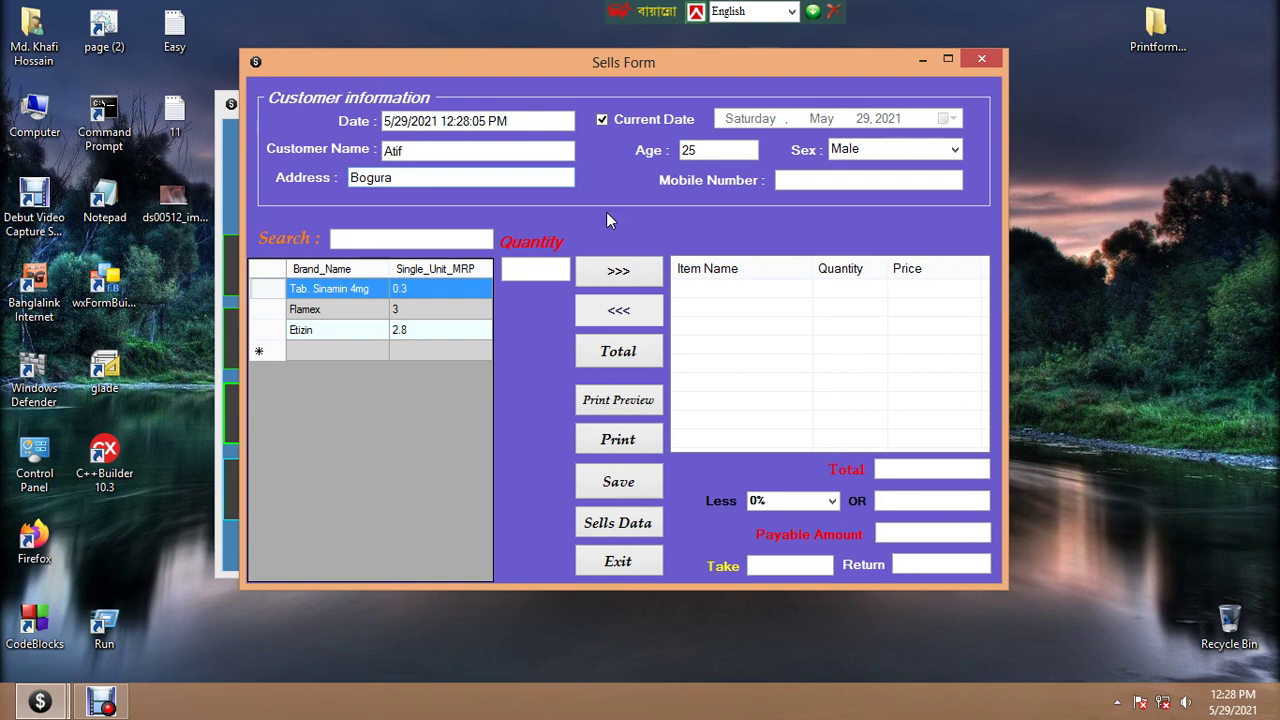
{"action": "left_click", "coordinate": [806, 179]}
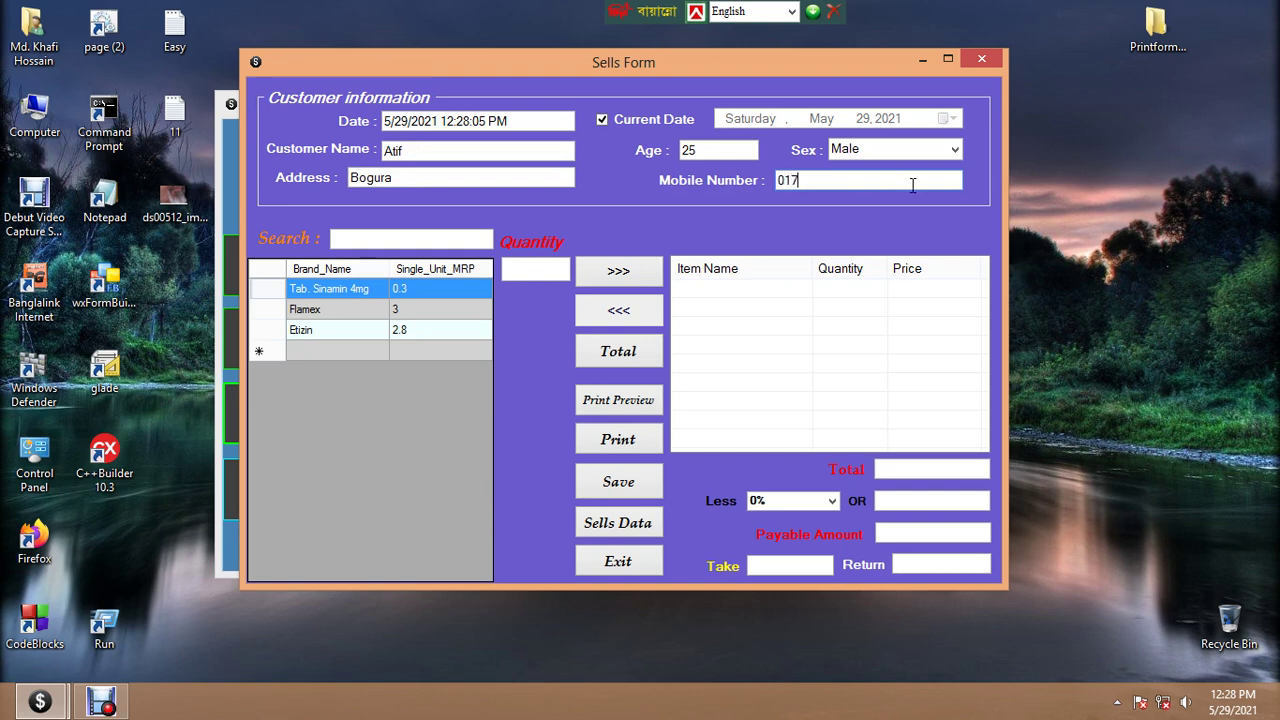
{"action": "type", "text": "000000"}
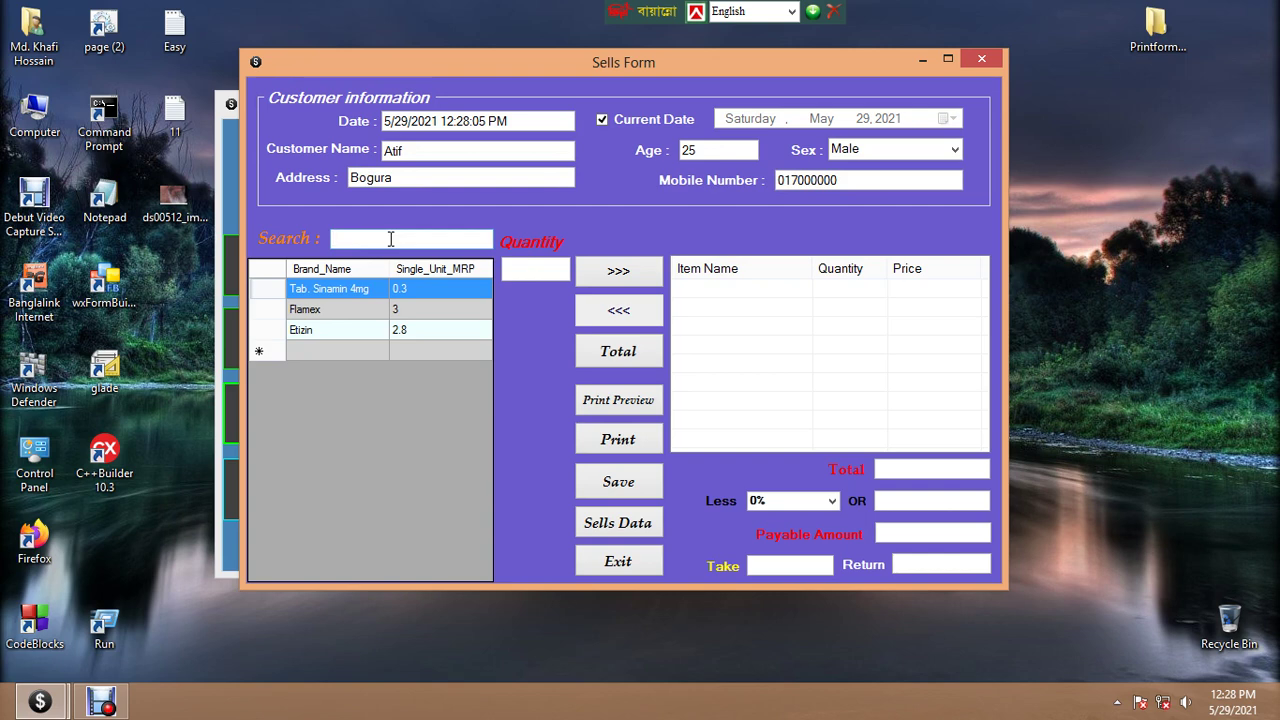
Add 10 Flamex and 10 Etizin to the sale
{"action": "type", "text": "fl"}
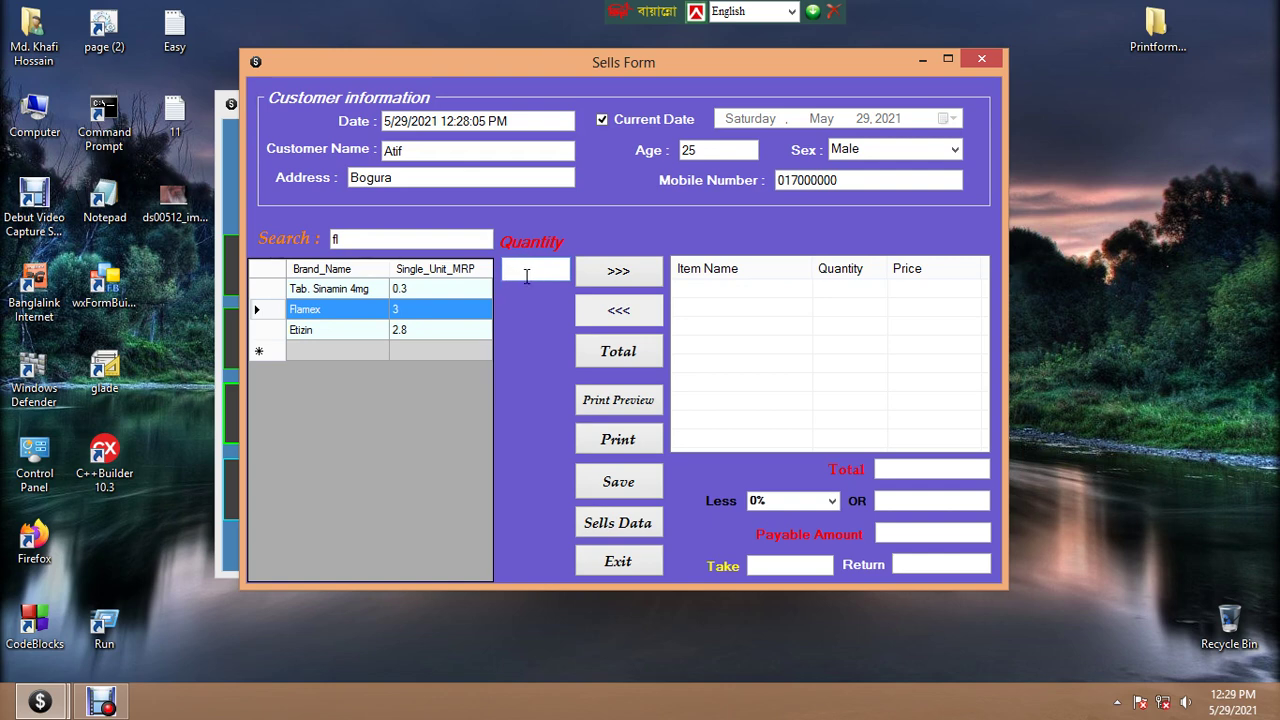
{"action": "type", "text": "10"}
{"action": "left_click", "coordinate": [618, 277]}
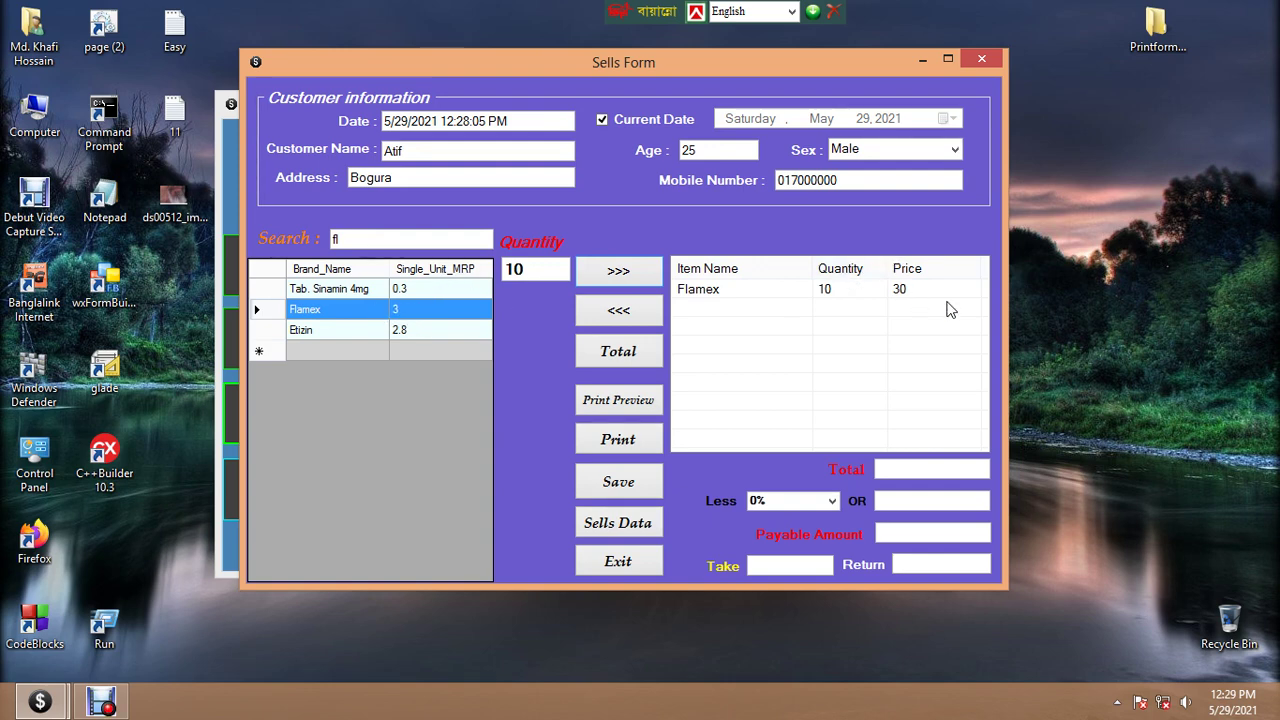
{"action": "double_click", "coordinate": [350, 238]}
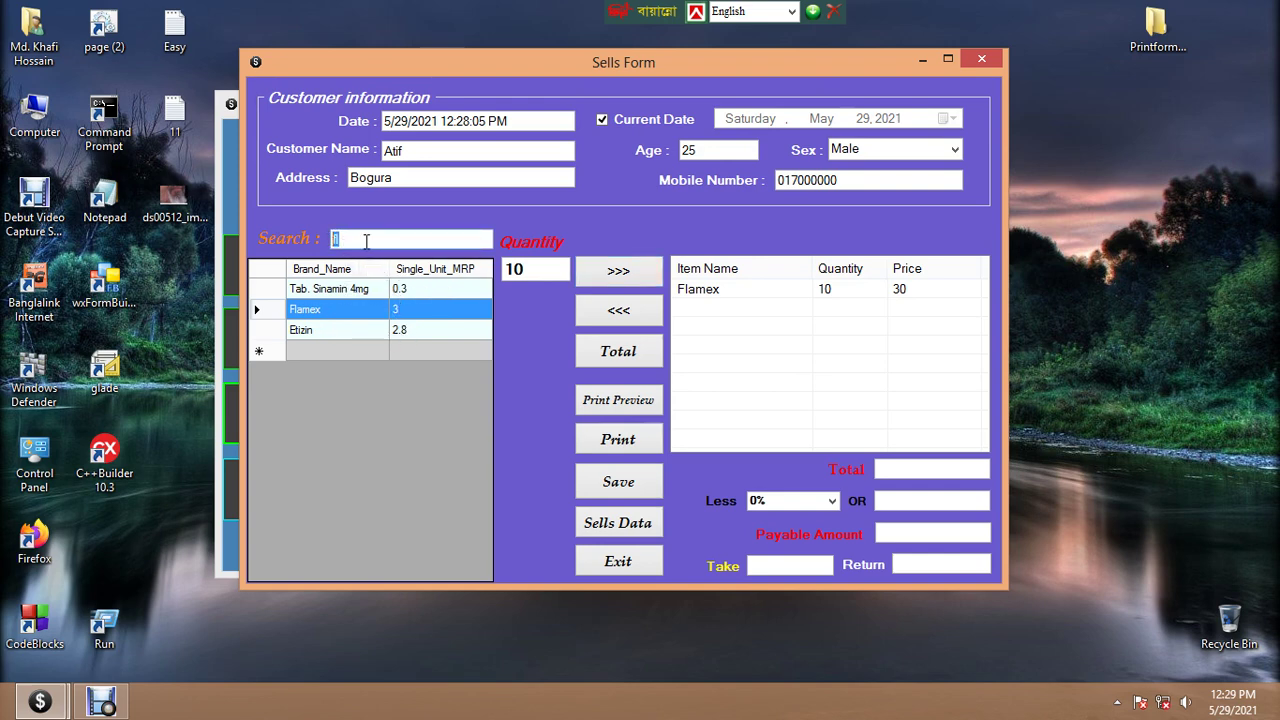
{"action": "key", "text": "BackSpace"}
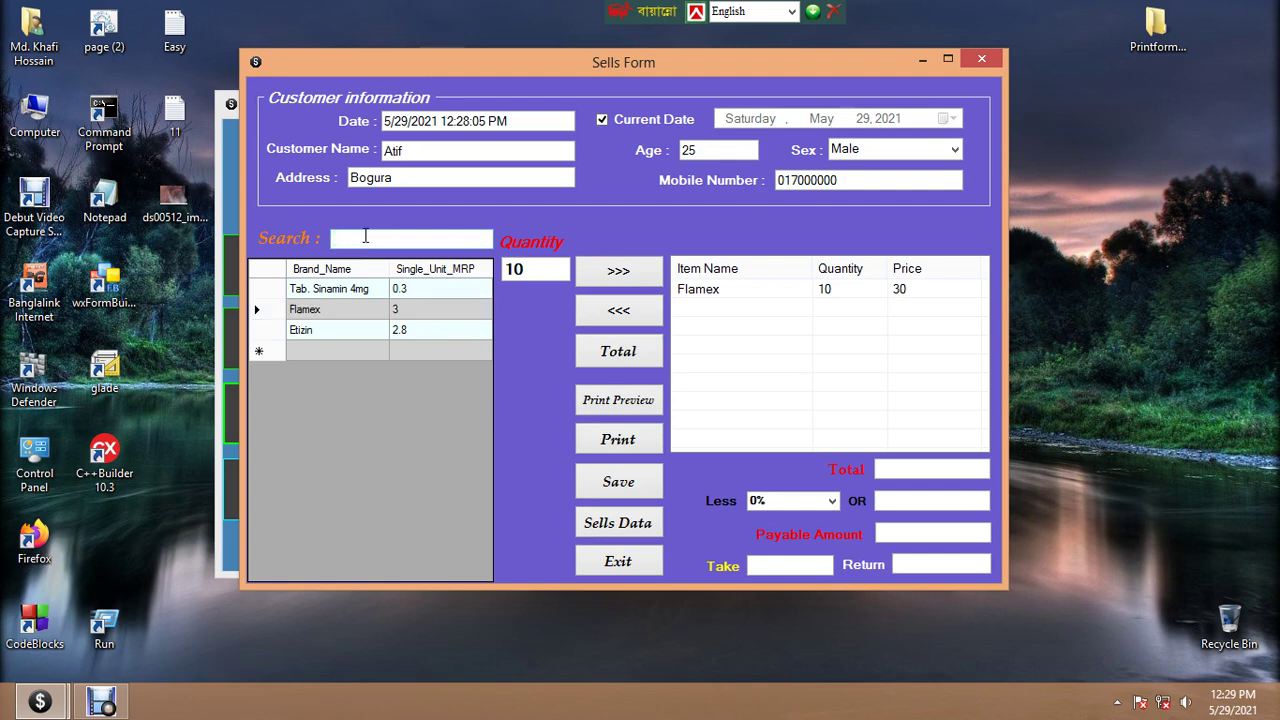
{"action": "type", "text": "et"}
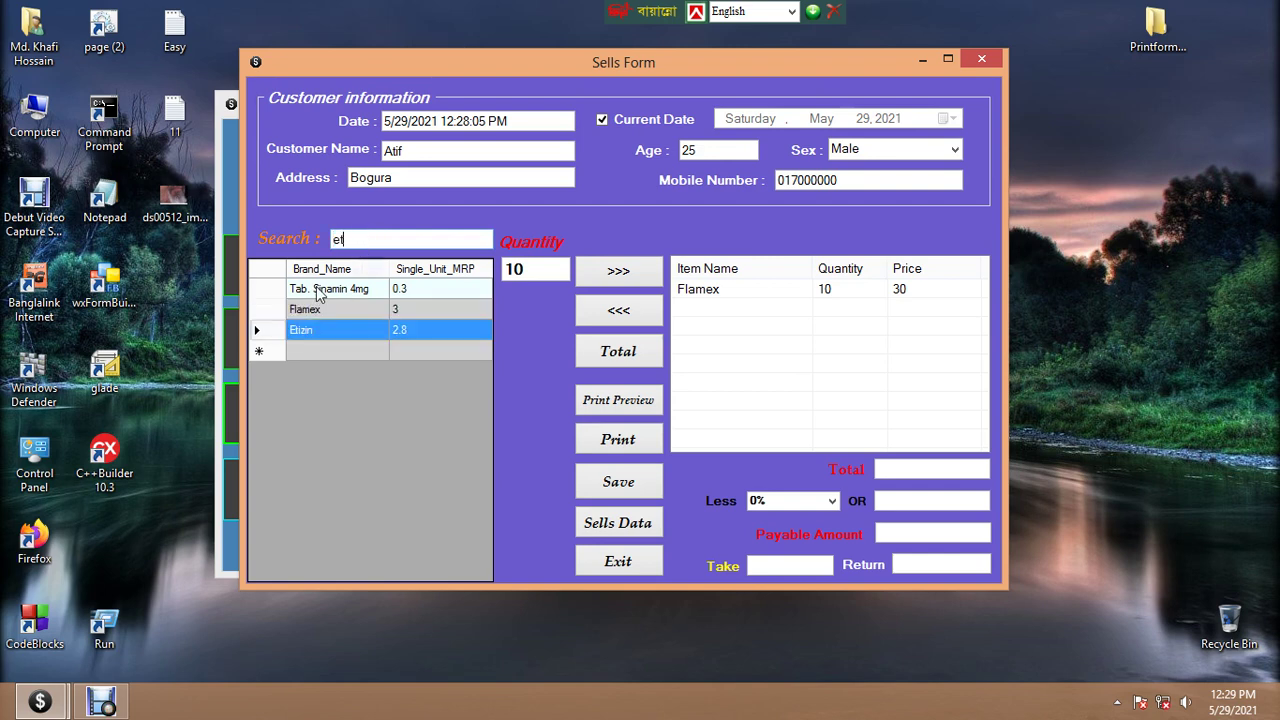
{"action": "double_click", "coordinate": [531, 268]}
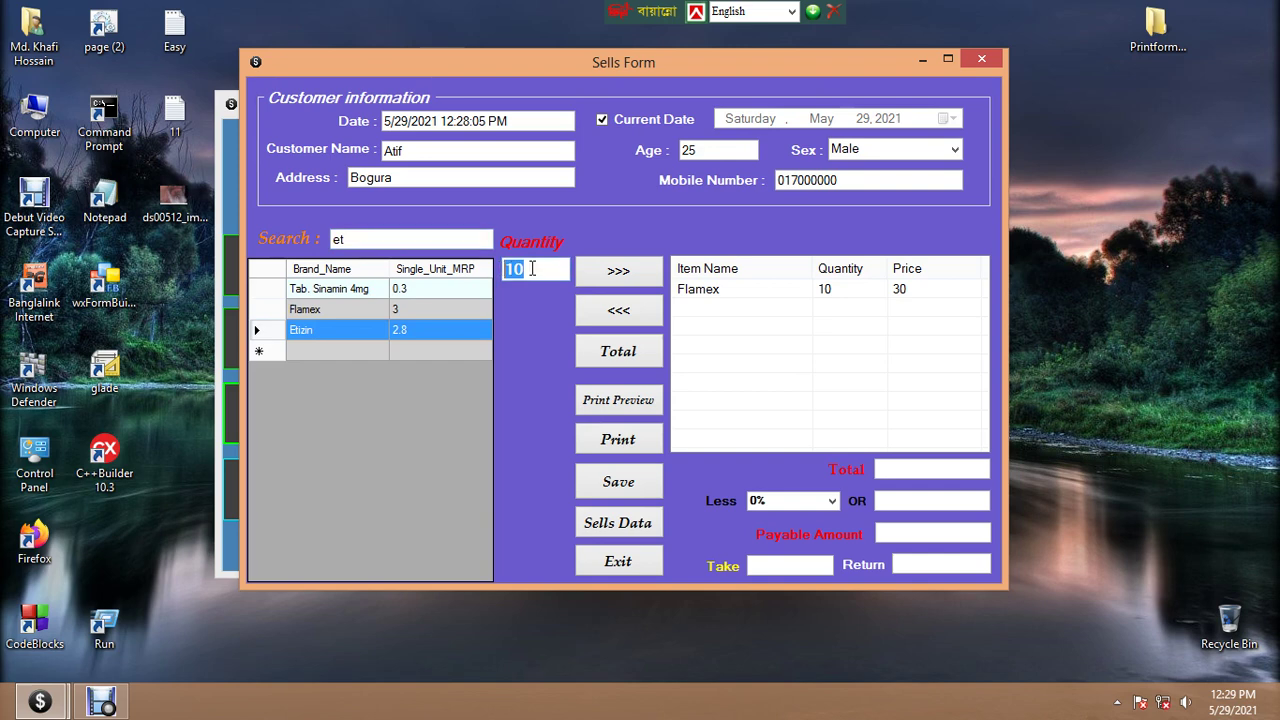
{"action": "type", "text": "10"}
{"action": "left_click", "coordinate": [619, 272]}
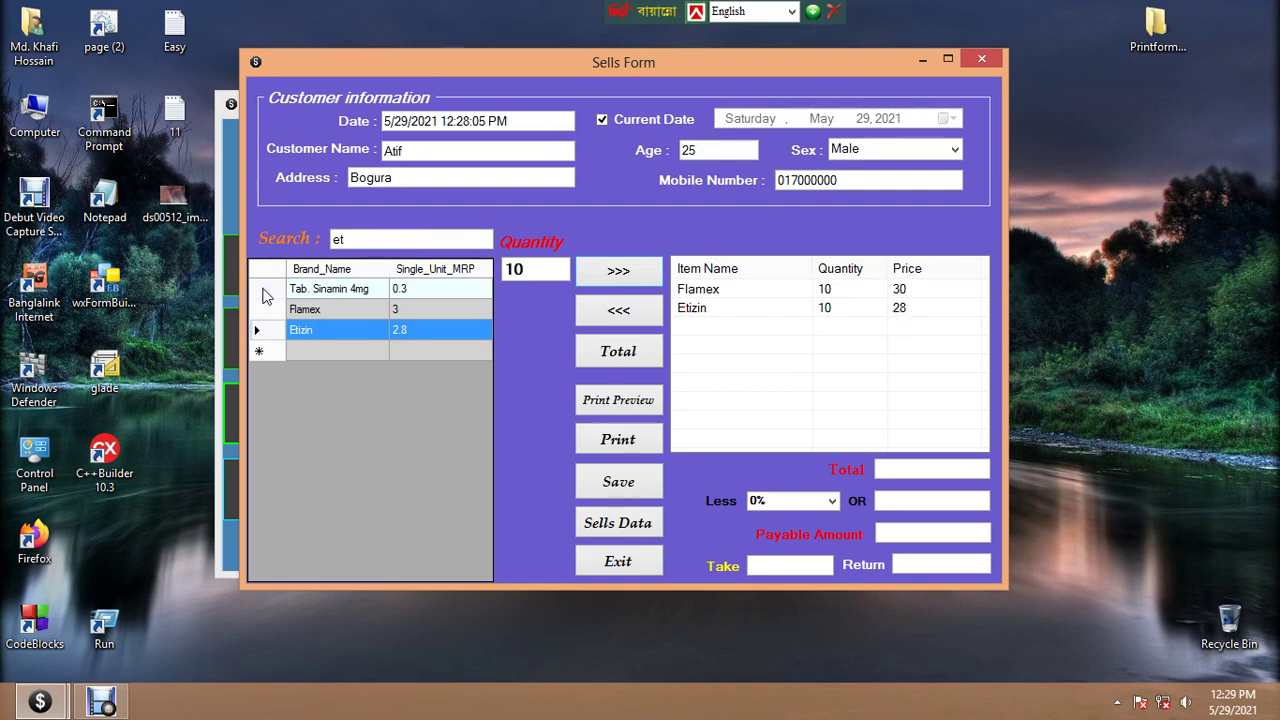
Add 5 Tab. Sinamin 4mg, remove it again, and total the sale to 58
{"action": "double_click", "coordinate": [337, 237]}
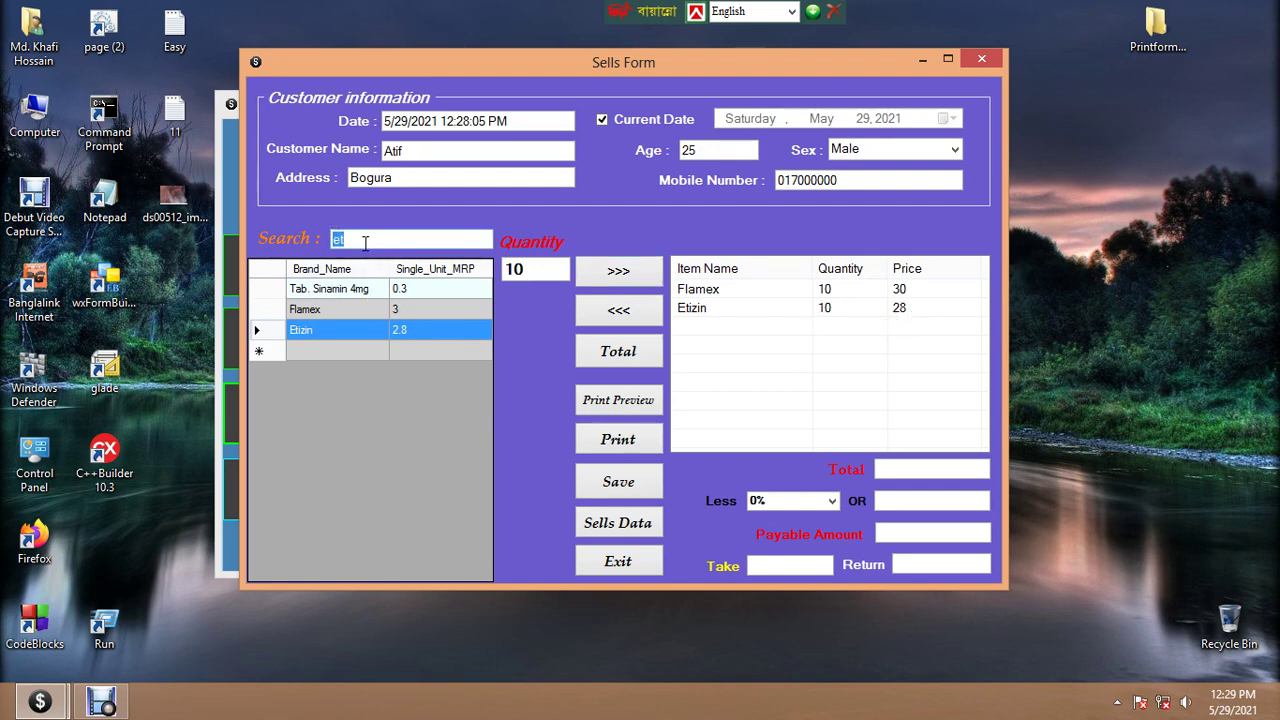
{"action": "left_click", "coordinate": [362, 240]}
{"action": "type", "text": "t"}
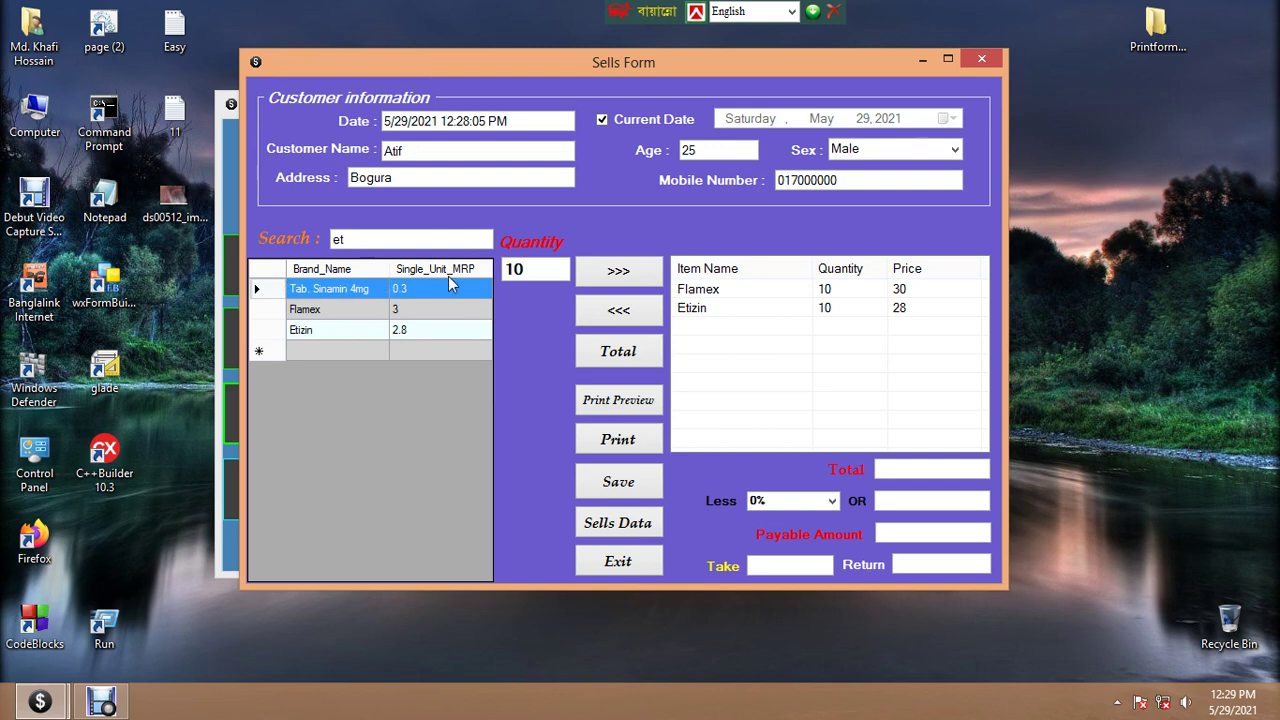
{"action": "left_click_drag", "start_coordinate": [528, 268], "coordinate": [505, 268]}
{"action": "type", "text": "5"}
{"action": "left_click", "coordinate": [620, 272]}
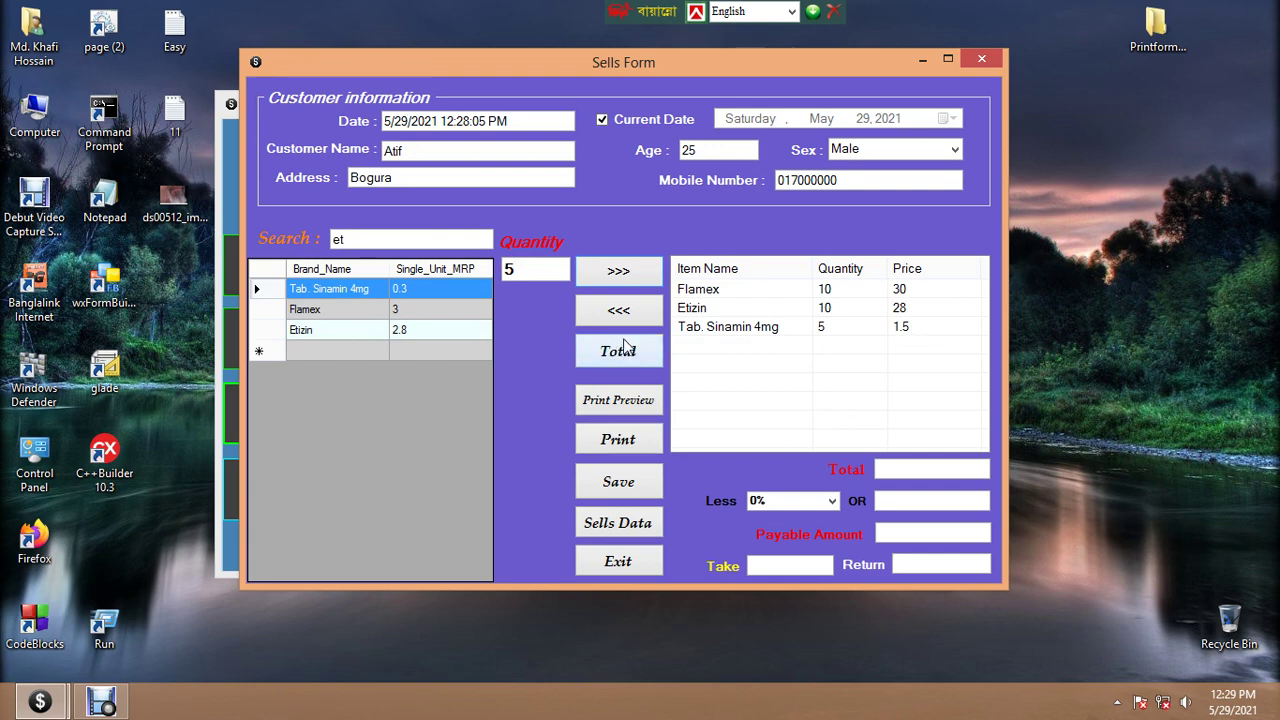
{"action": "left_click", "coordinate": [705, 330]}
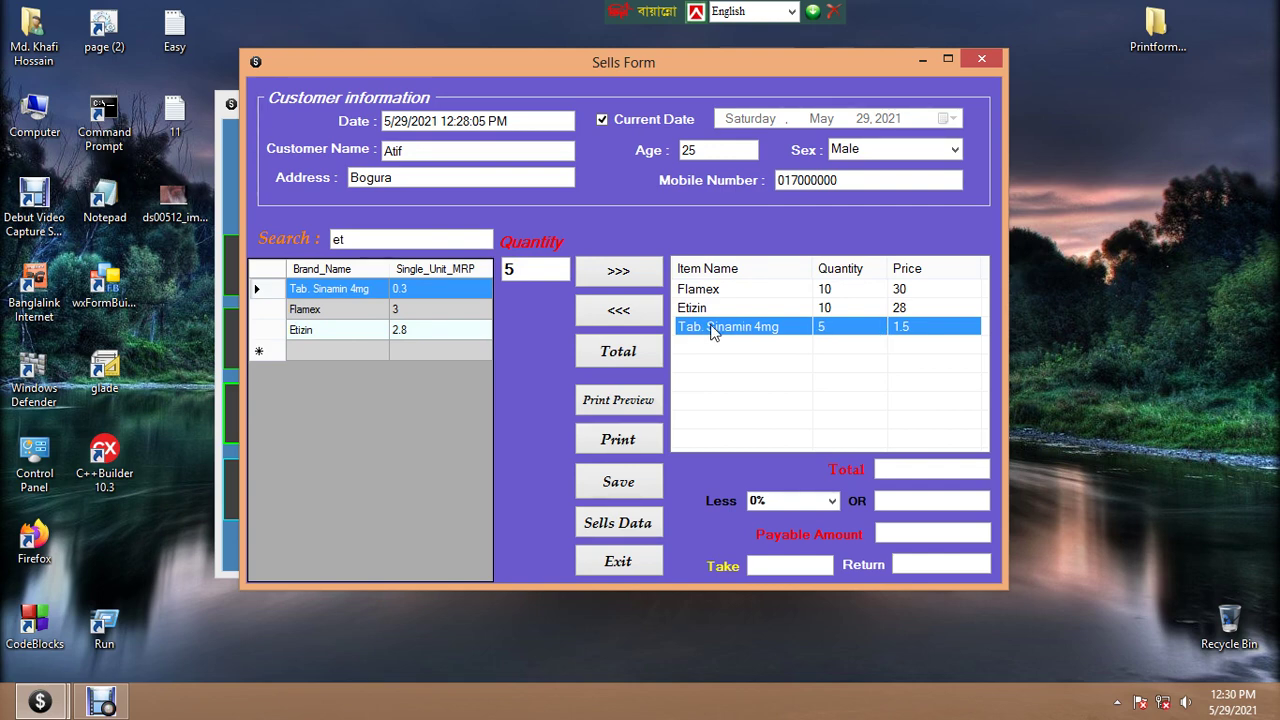
{"action": "left_click", "coordinate": [620, 310]}
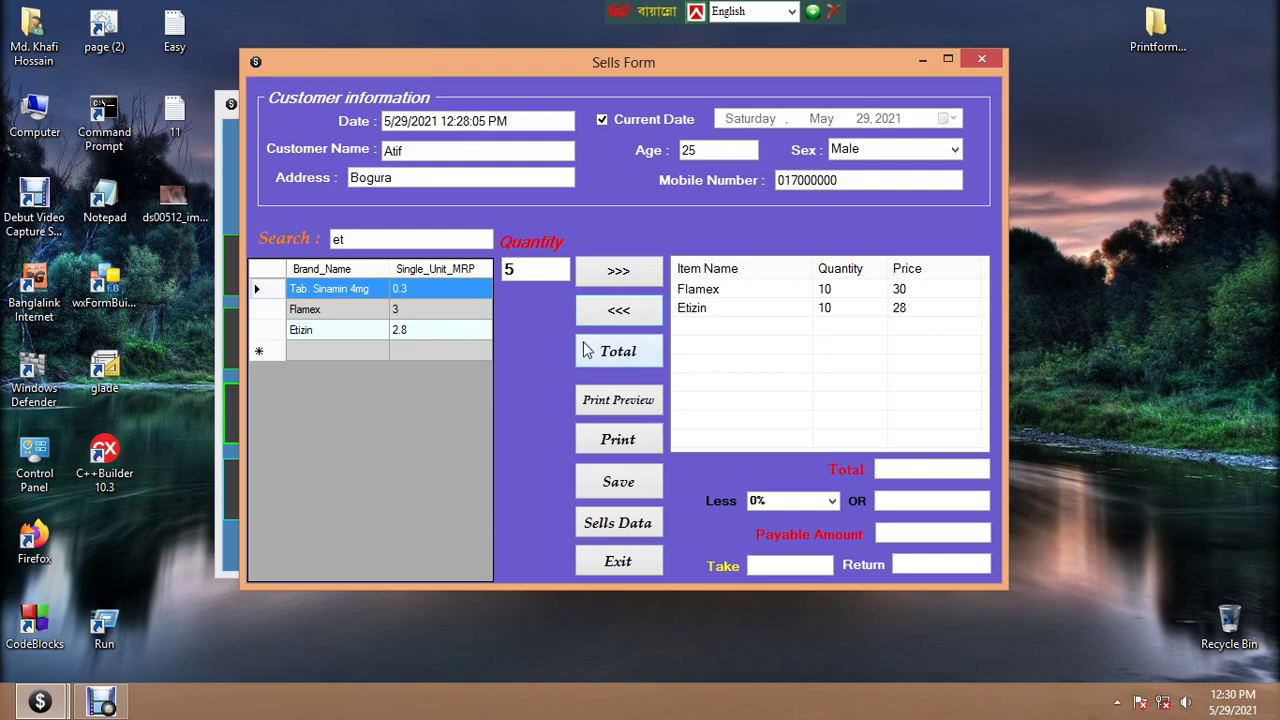
{"action": "left_click", "coordinate": [620, 354]}
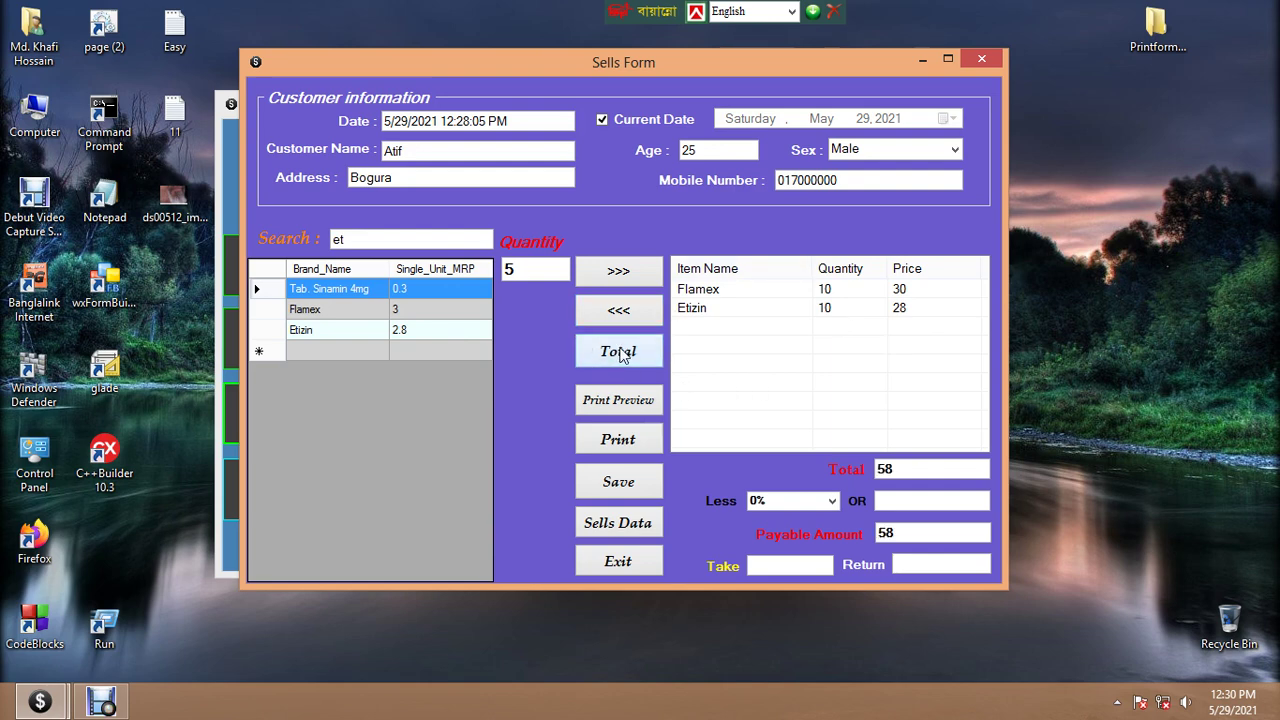
{"action": "double_click", "coordinate": [907, 470]}
{"action": "left_click", "coordinate": [907, 470]}
{"action": "left_click", "coordinate": [617, 400]}
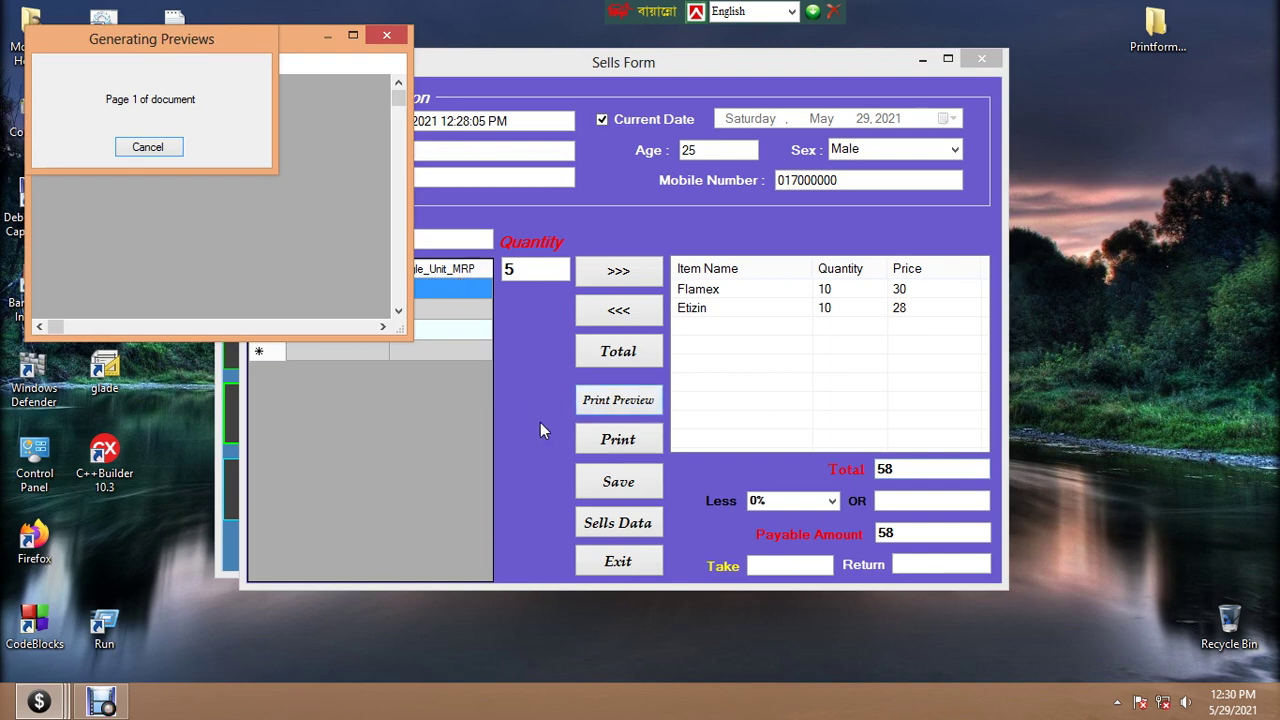
{"action": "left_click", "coordinate": [353, 37]}
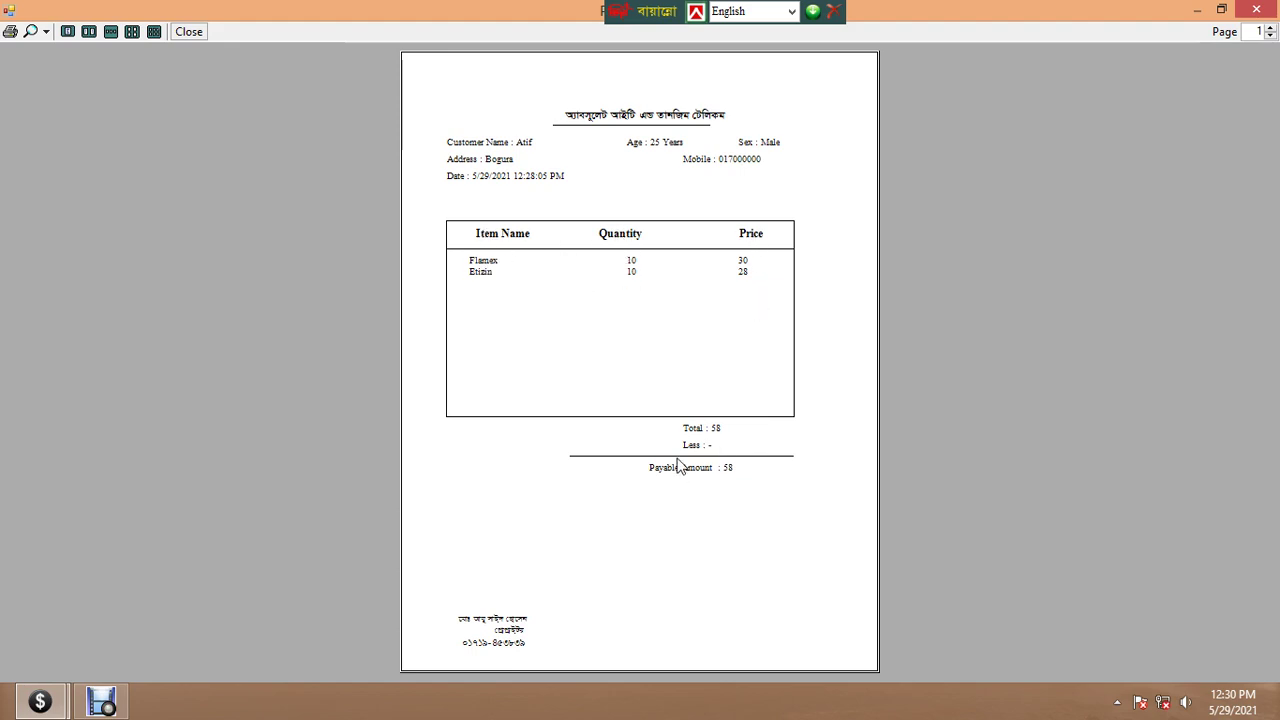
{"action": "left_click", "coordinate": [1253, 12]}
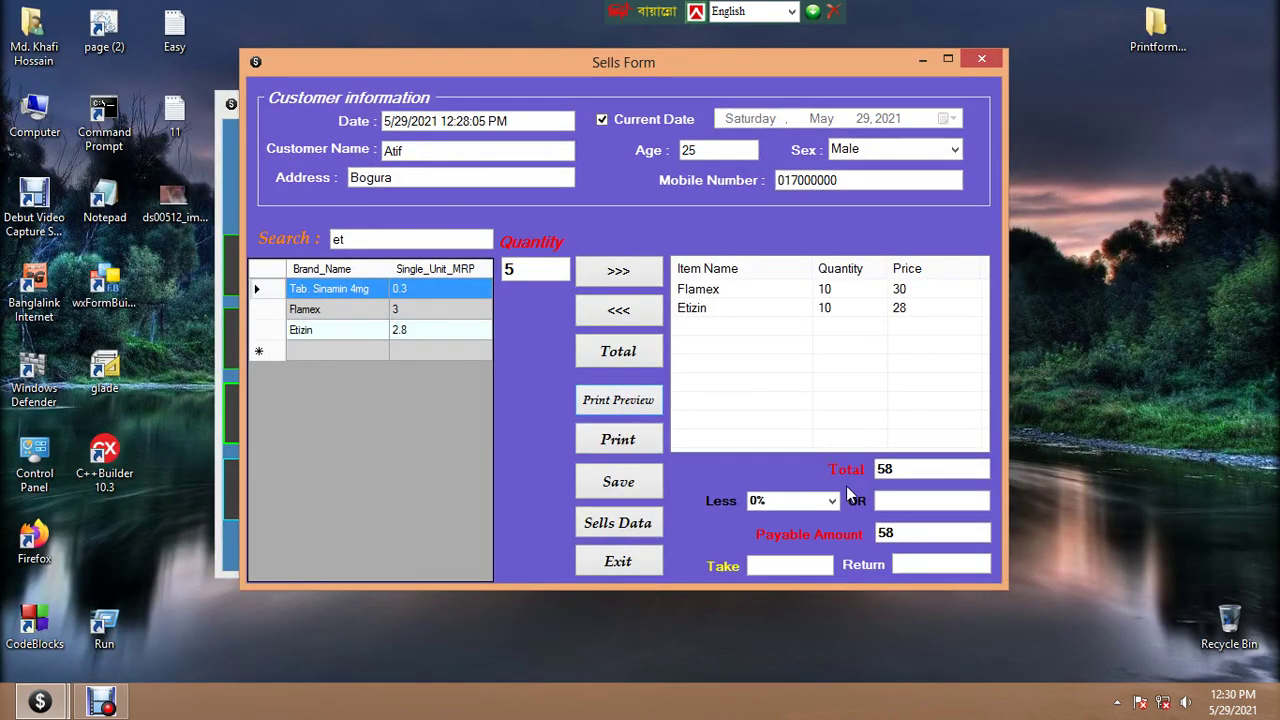
Apply a flat discount of 3 and check the receipt shows Less -3, Payable 55
{"action": "left_click", "coordinate": [894, 503]}
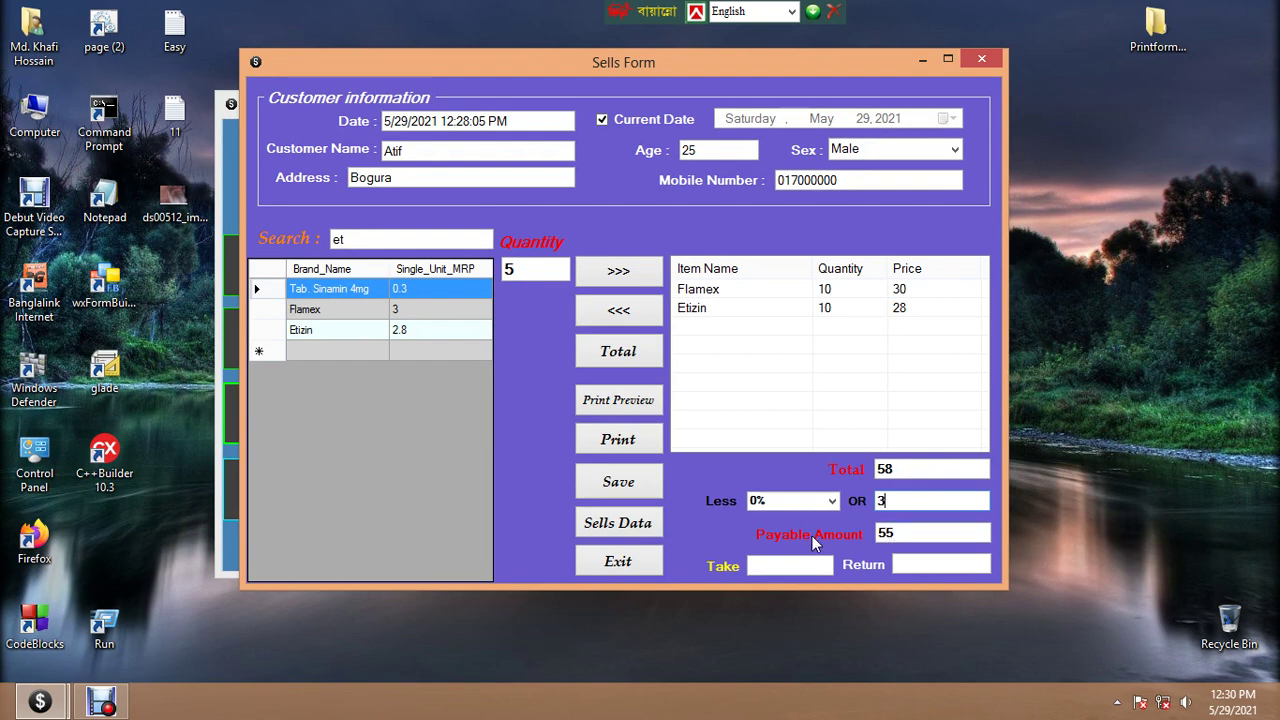
{"action": "left_click", "coordinate": [620, 401]}
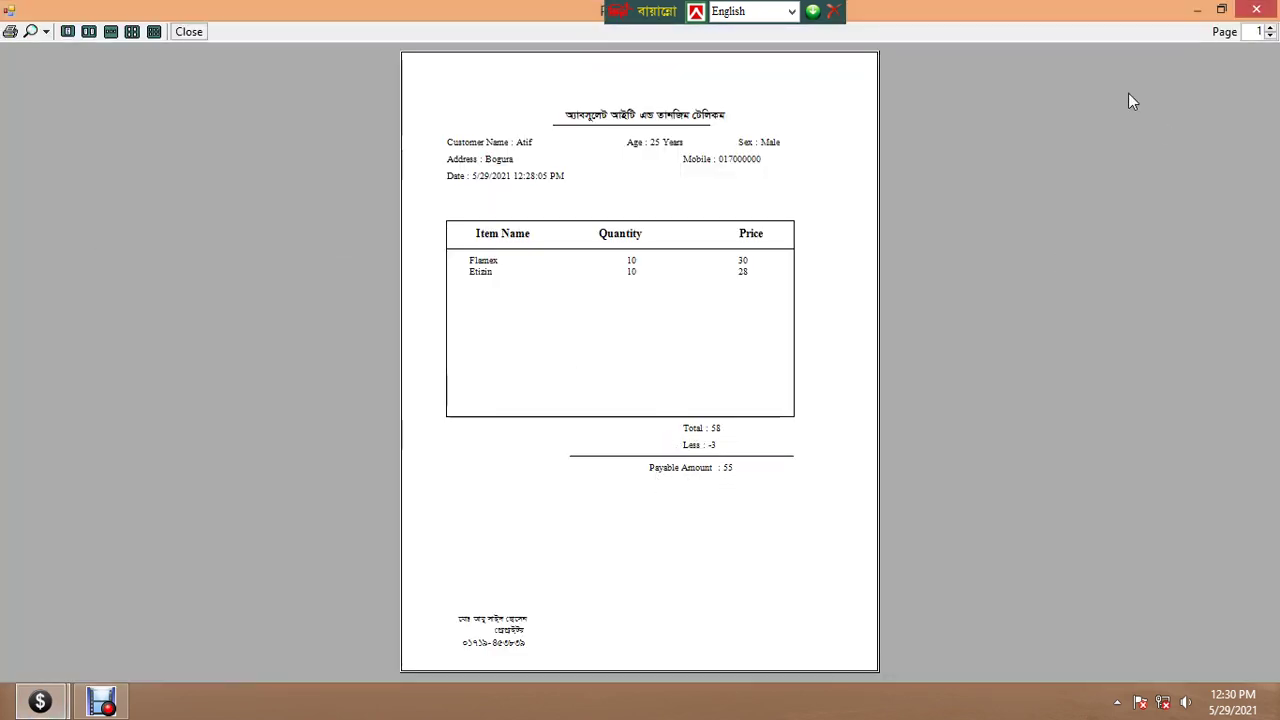
{"action": "left_click", "coordinate": [1256, 9]}
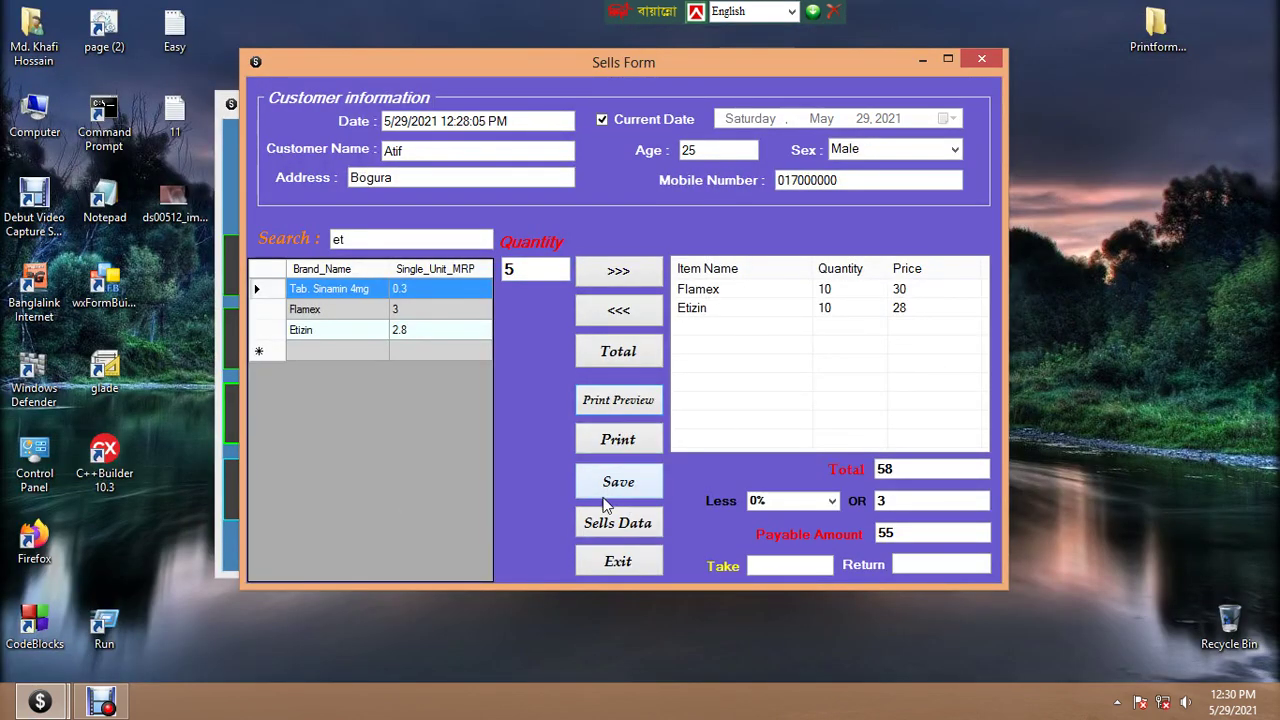
{"action": "left_click", "coordinate": [610, 402]}
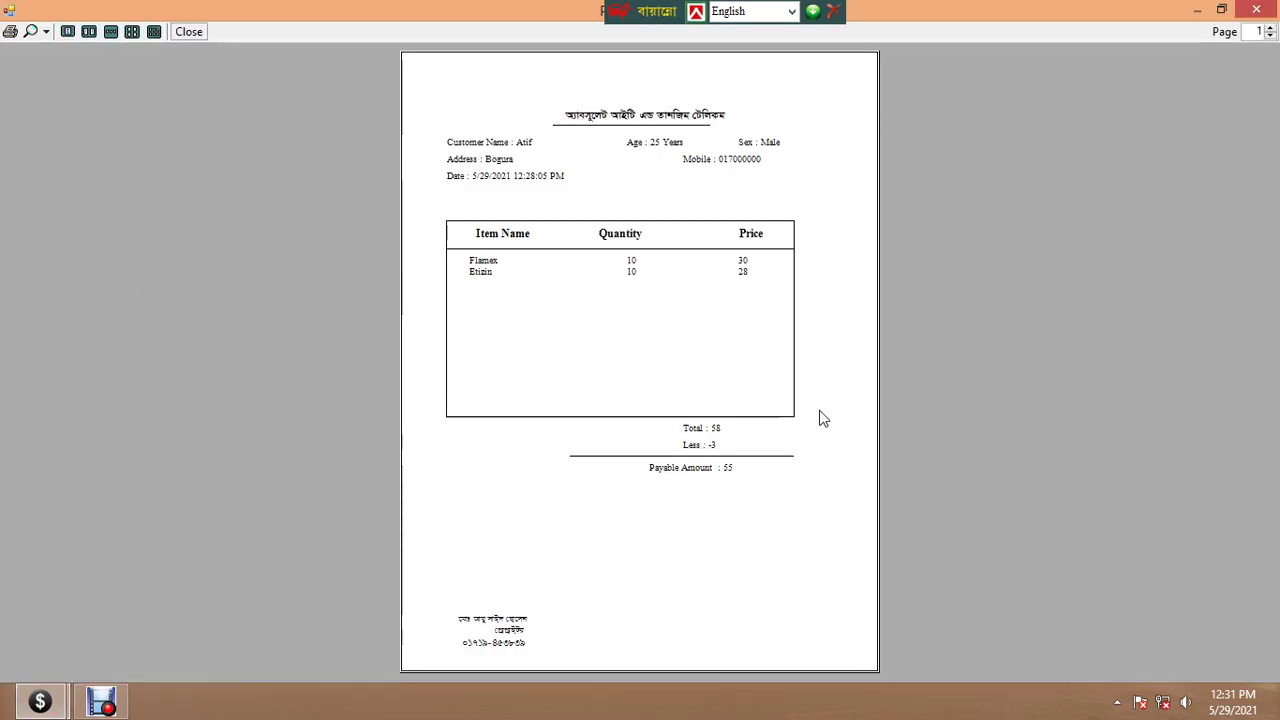
{"action": "left_click", "coordinate": [1254, 11]}
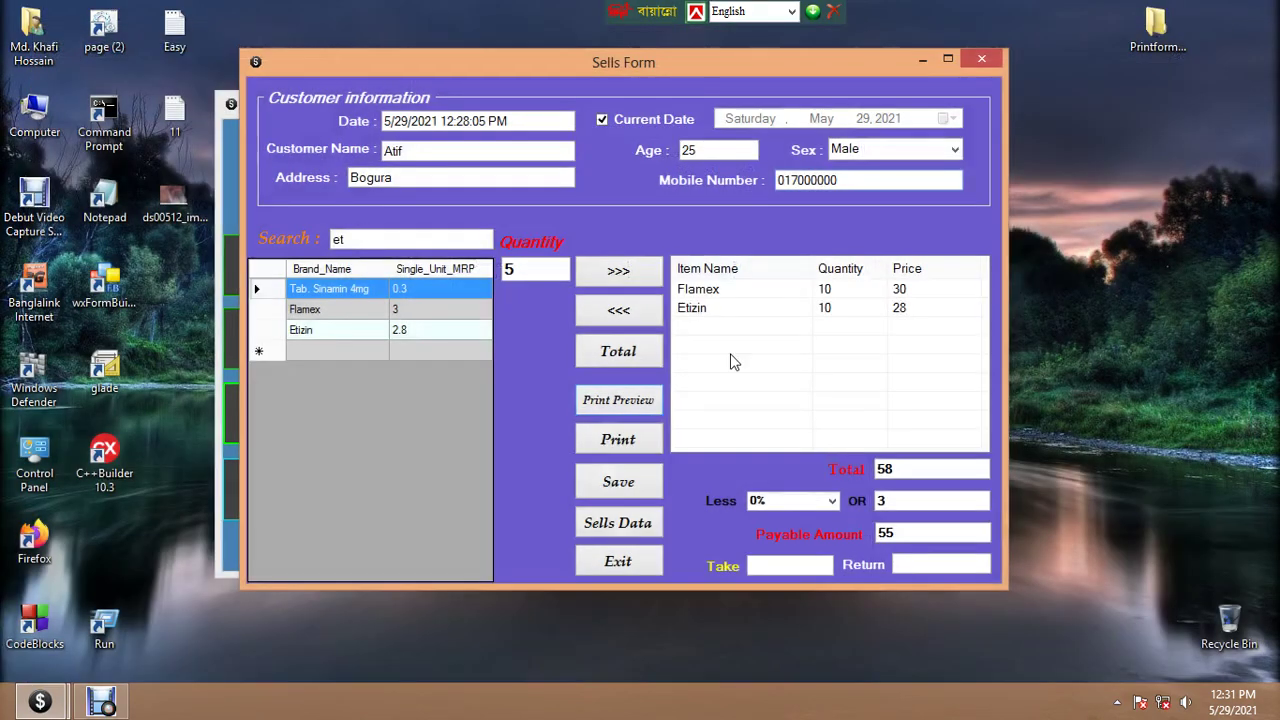
Enter 100 as the cash received, giving a Return of 45
{"action": "left_click", "coordinate": [784, 565]}
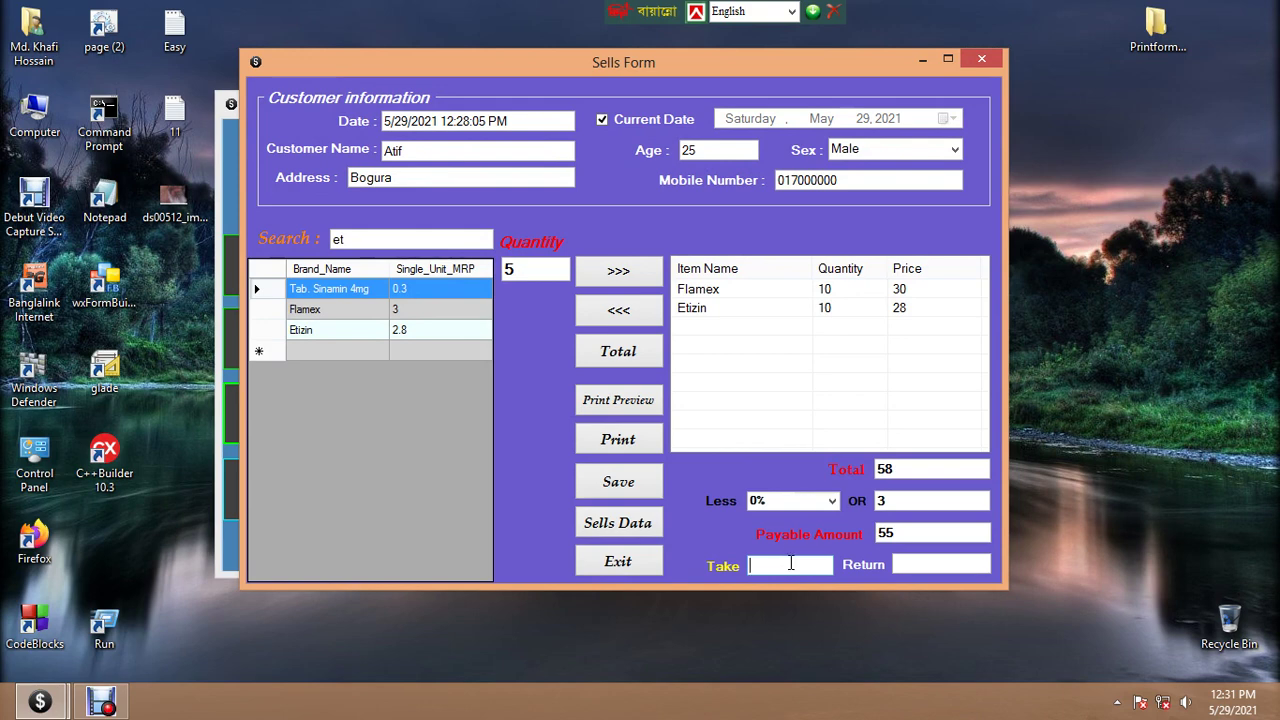
{"action": "type", "text": "100"}
{"action": "left_click_drag", "start_coordinate": [928, 566], "coordinate": [870, 565]}
{"action": "left_click", "coordinate": [924, 567]}
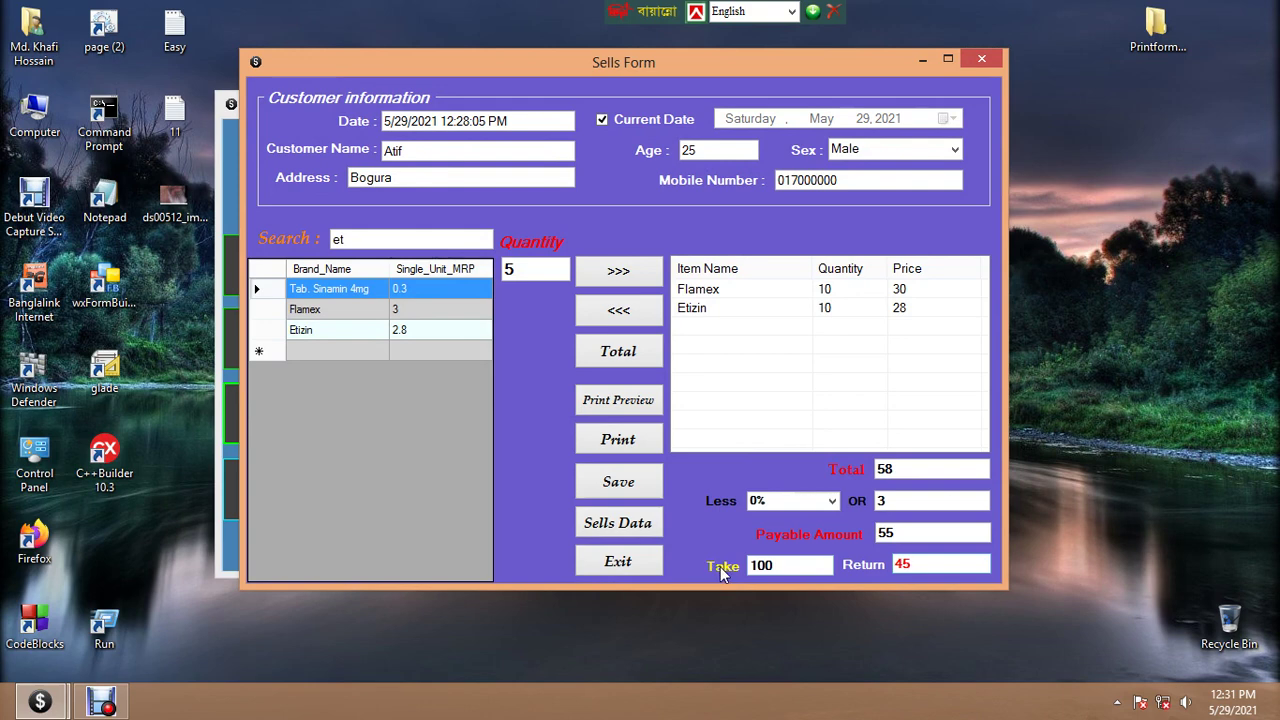
Try 1000 as cash received, undo back to 100, and preview the receipt
{"action": "left_click_drag", "start_coordinate": [790, 568], "coordinate": [740, 570]}
{"action": "type", "text": "1000"}
{"action": "key", "text": "ctrl+z"}
{"action": "left_click_drag", "start_coordinate": [922, 565], "coordinate": [872, 565]}
{"action": "left_click", "coordinate": [934, 566]}
{"action": "double_click", "coordinate": [781, 566]}
{"action": "left_click_drag", "start_coordinate": [926, 566], "coordinate": [877, 570]}
{"action": "left_click", "coordinate": [815, 565]}
{"action": "left_click", "coordinate": [630, 400]}
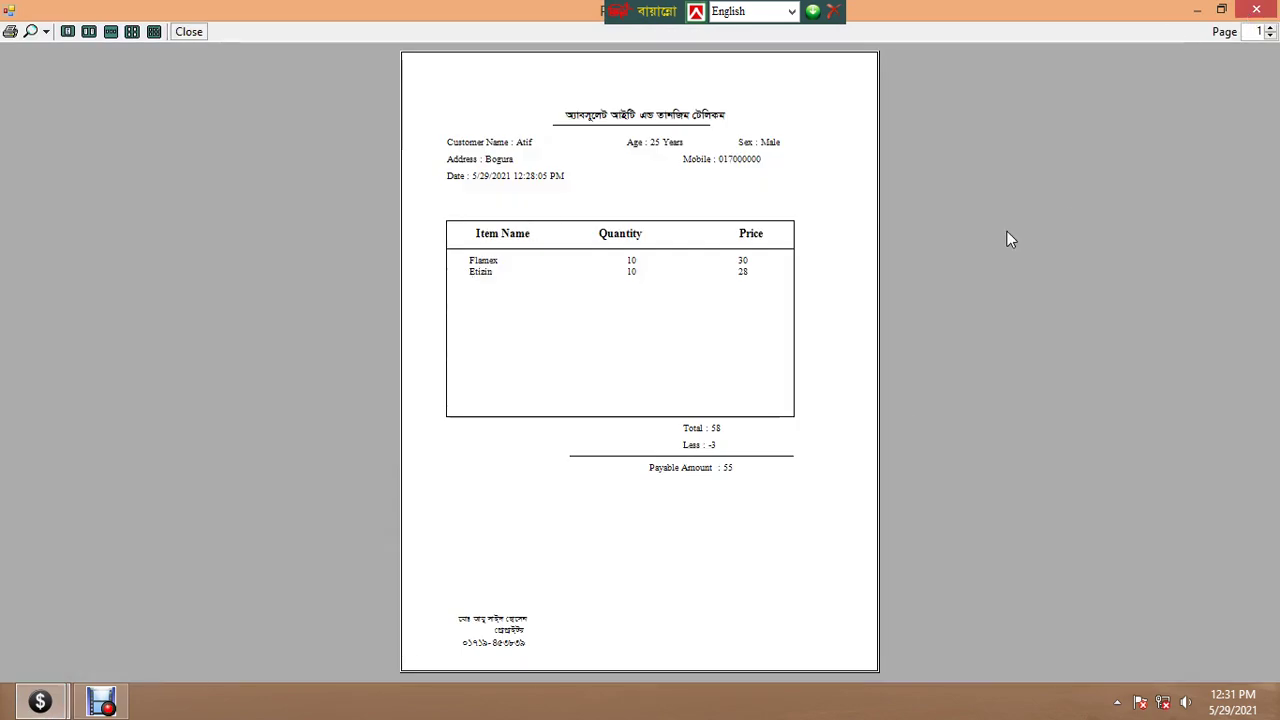
{"action": "left_click", "coordinate": [1255, 11]}
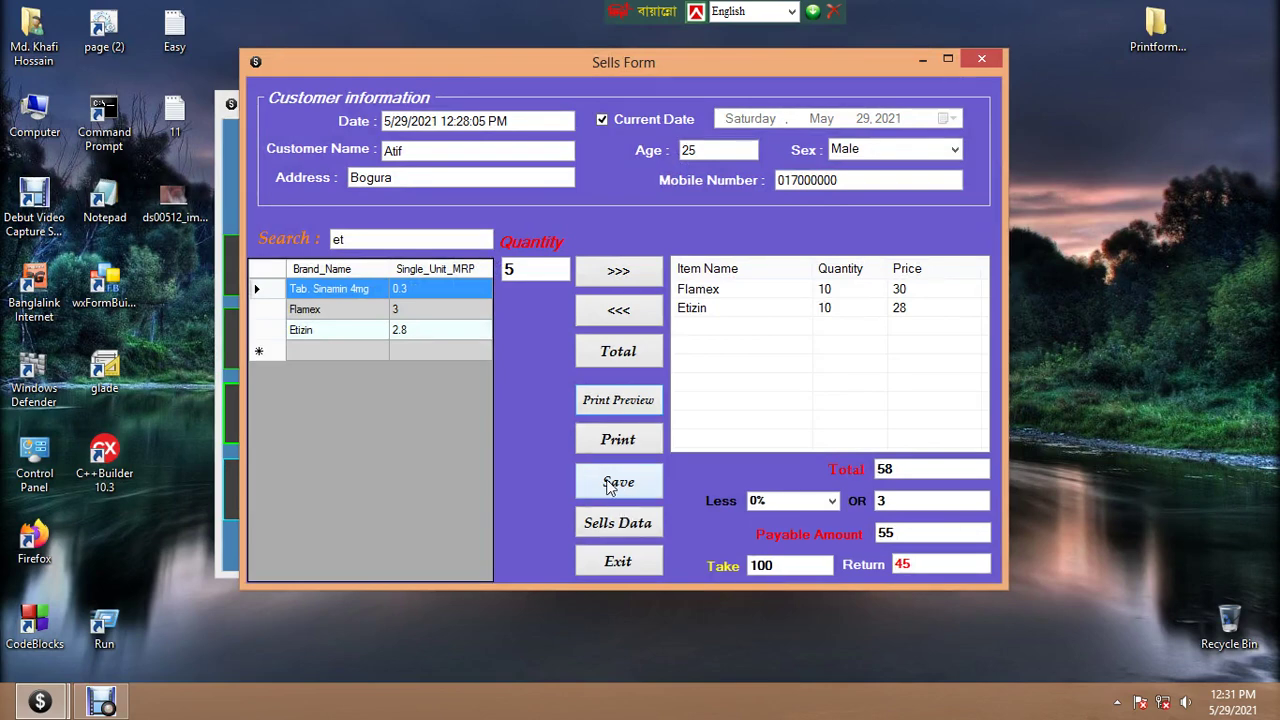
Save the sale and review it as row 4 in the Sells_List, then close the list
{"action": "left_click", "coordinate": [619, 484]}
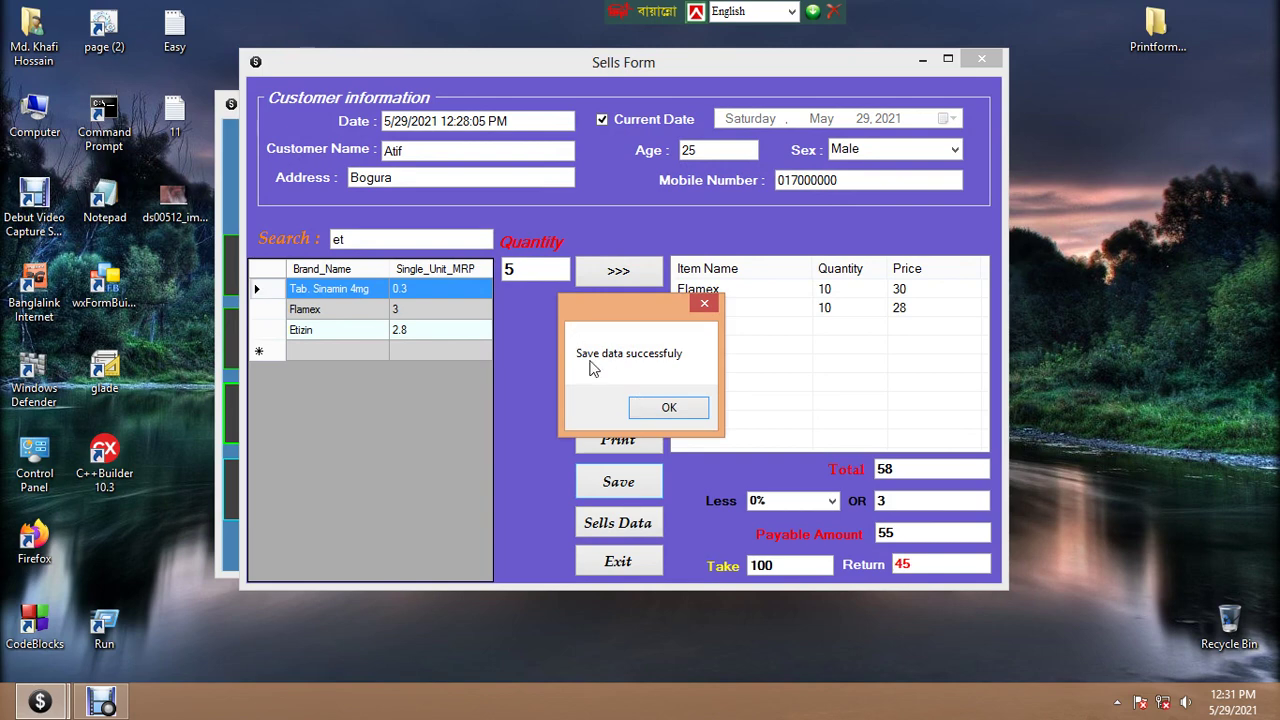
{"action": "left_click", "coordinate": [666, 407]}
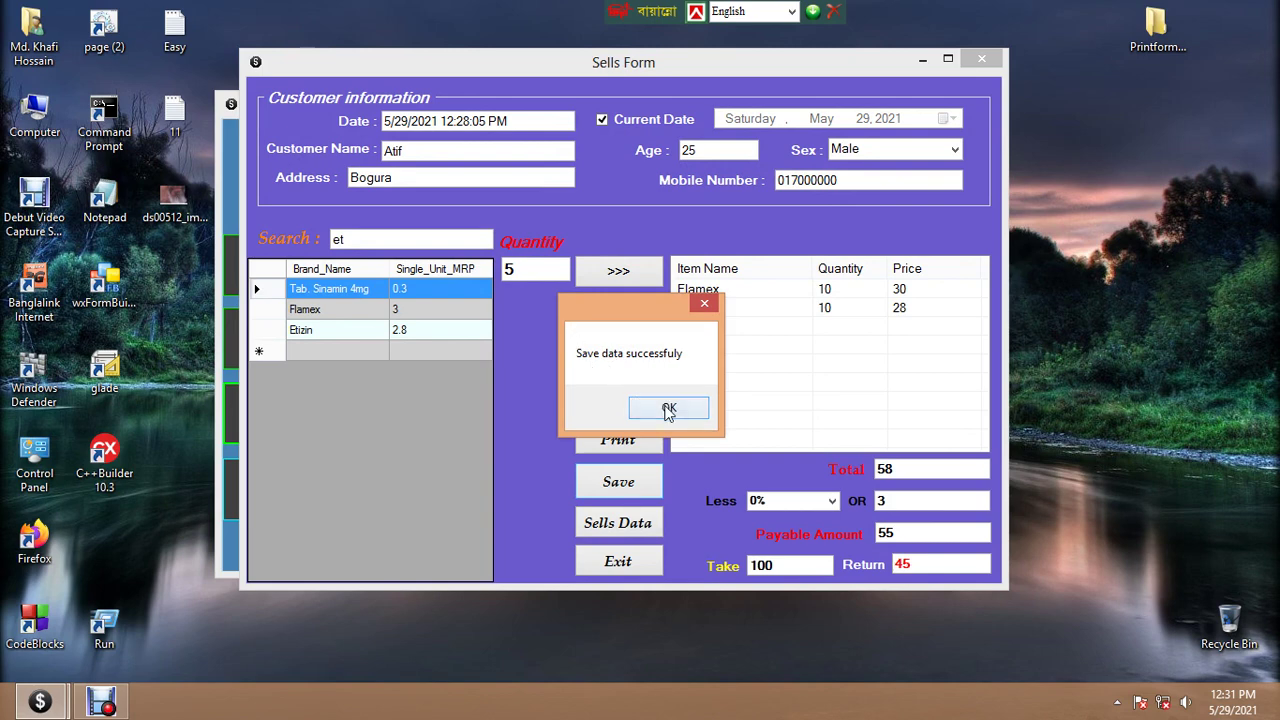
{"action": "left_click", "coordinate": [609, 526]}
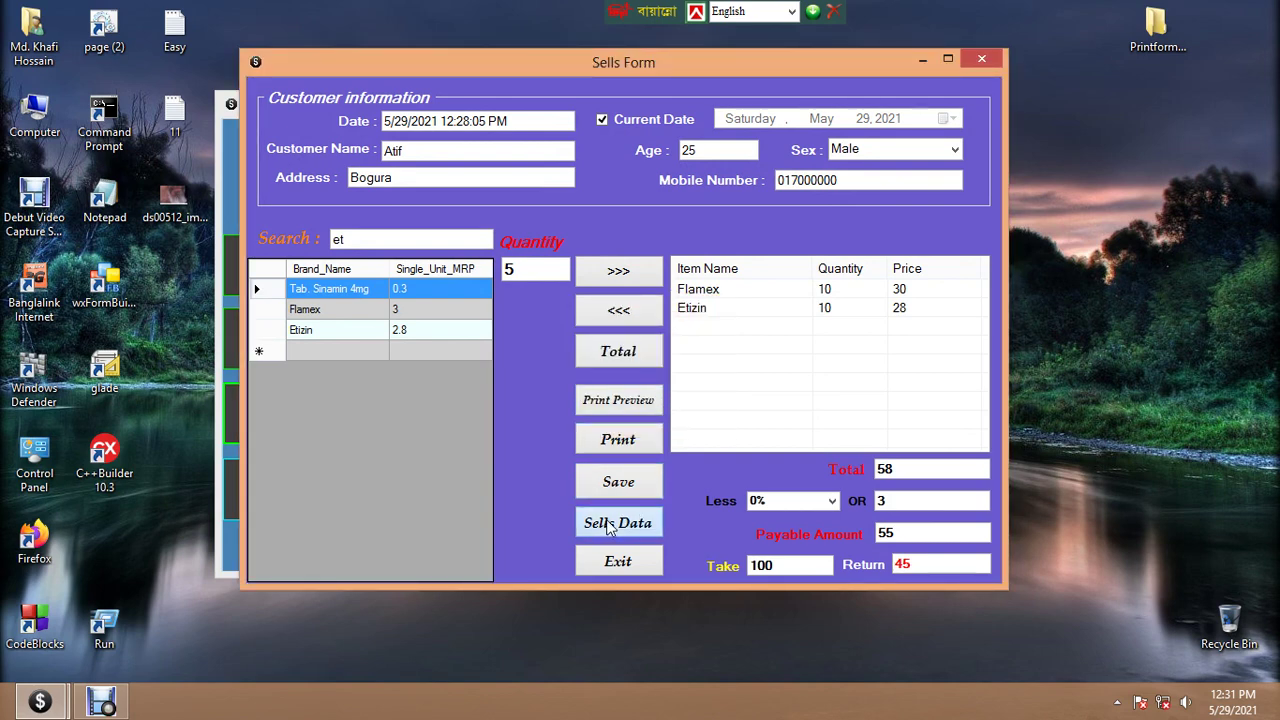
{"action": "left_click_drag", "start_coordinate": [478, 114], "coordinate": [658, 111]}
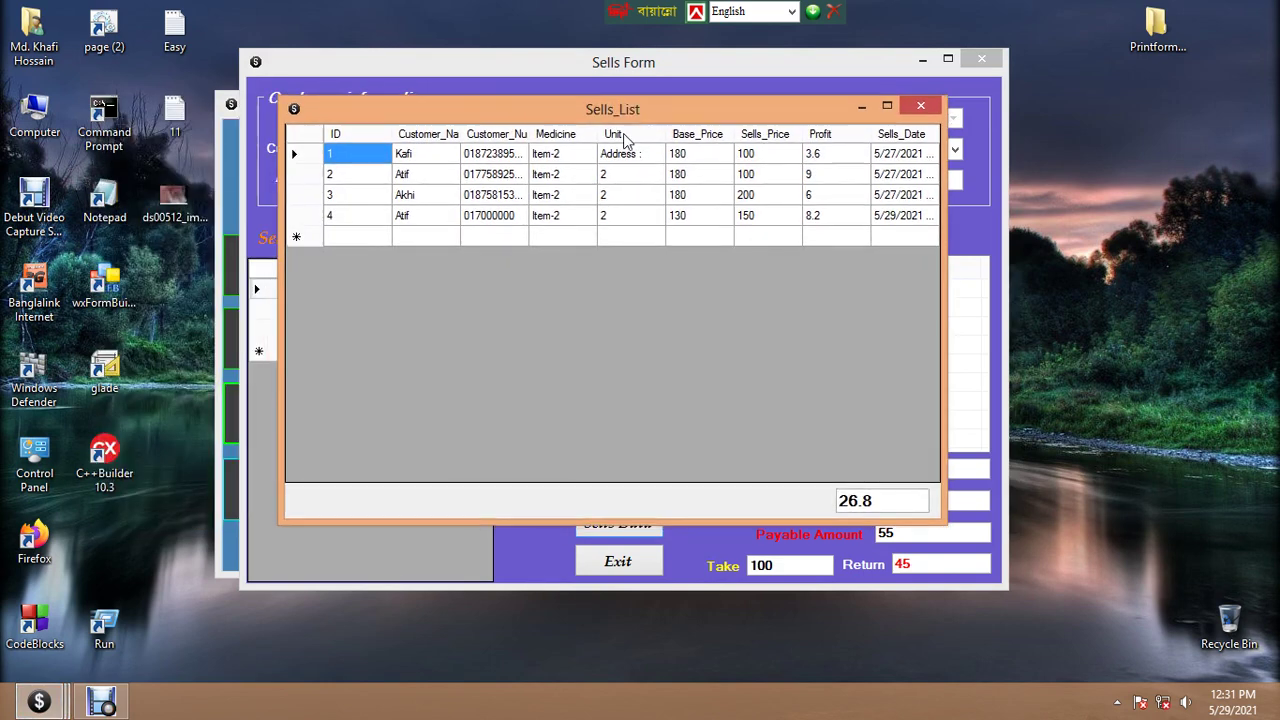
{"action": "left_click", "coordinate": [306, 218]}
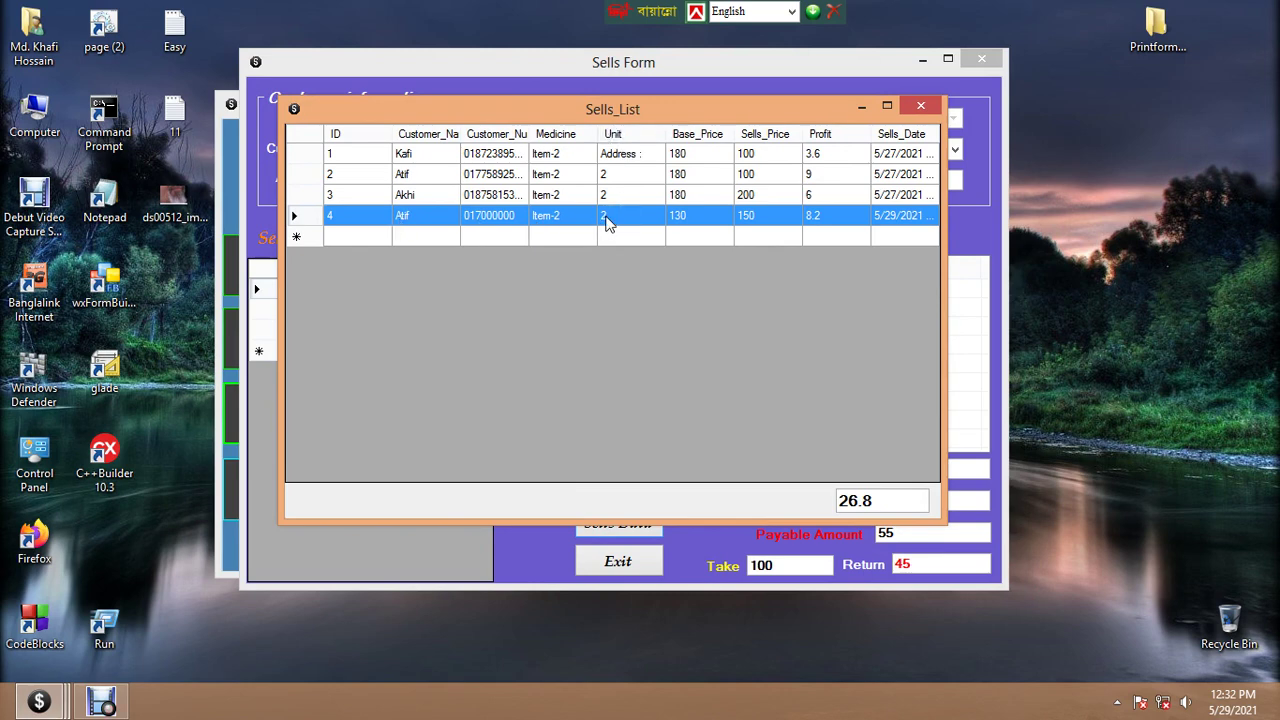
{"action": "left_click", "coordinate": [612, 220]}
{"action": "left_click", "coordinate": [316, 220]}
{"action": "left_click", "coordinate": [921, 107]}
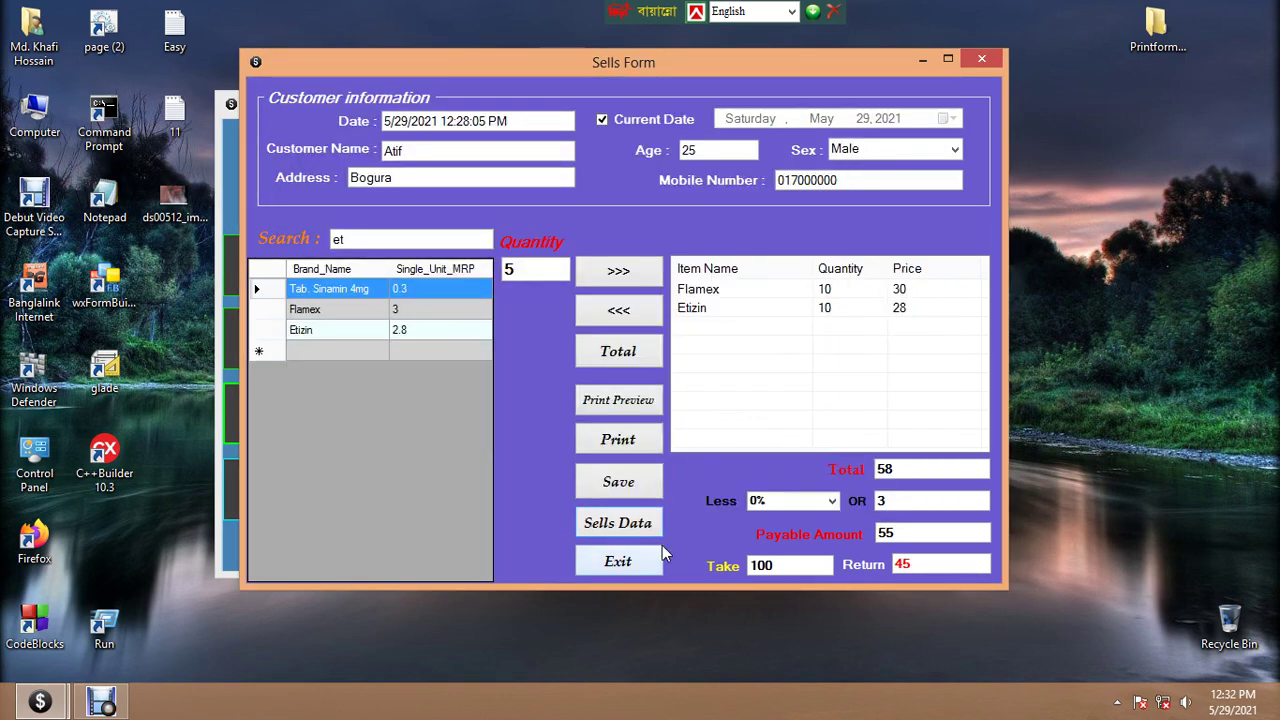
Exit the Sells Form and choose File > Add User in the Setting window
{"action": "left_click", "coordinate": [612, 564]}
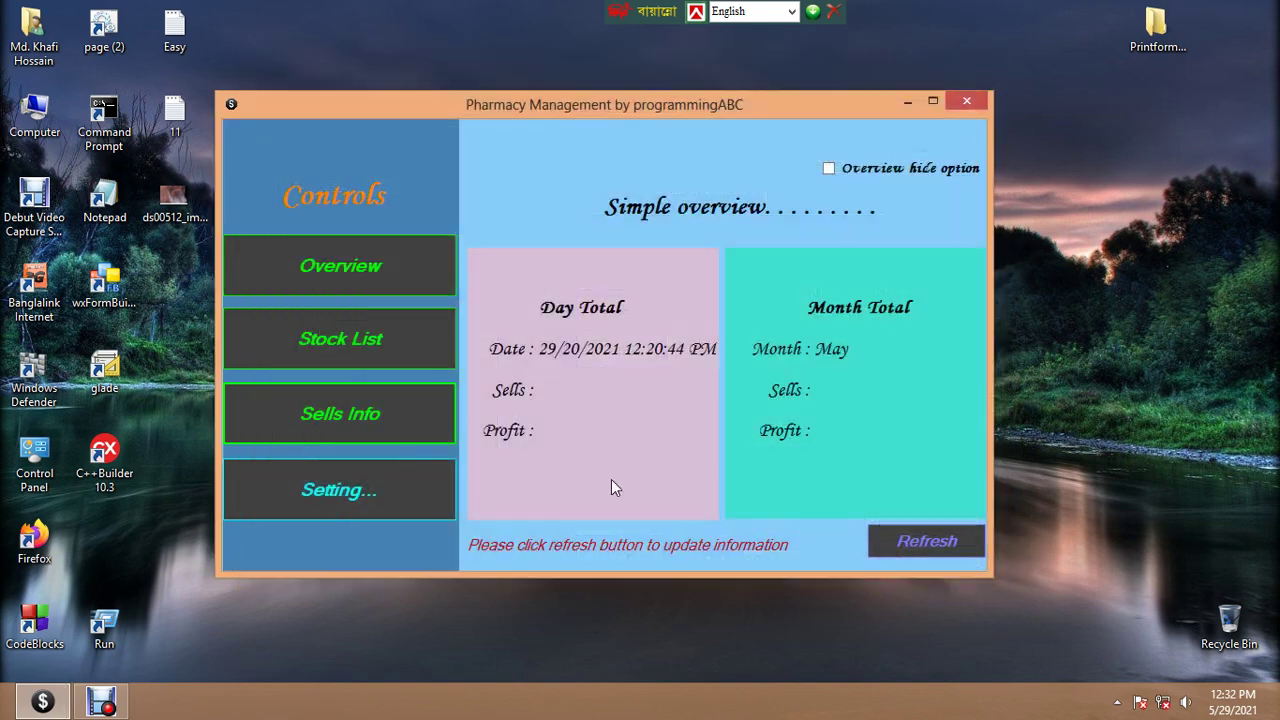
{"action": "left_click", "coordinate": [325, 489]}
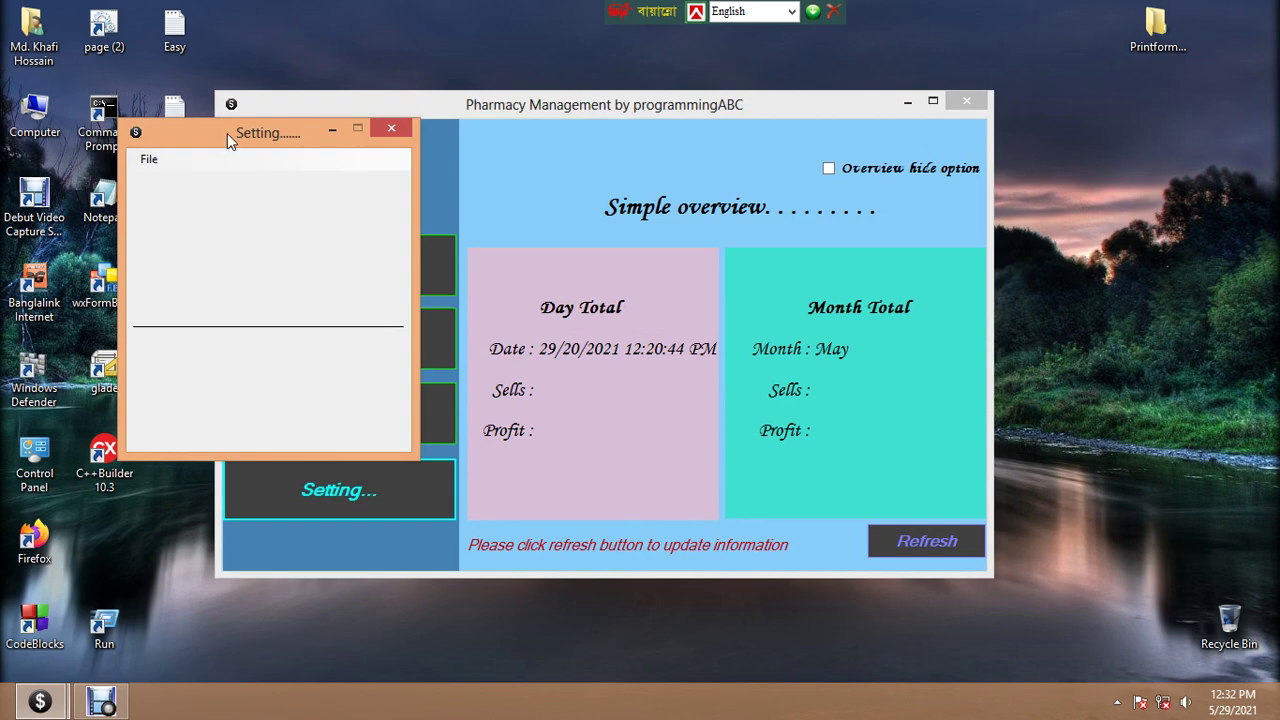
{"action": "left_click_drag", "start_coordinate": [227, 133], "coordinate": [388, 128]}
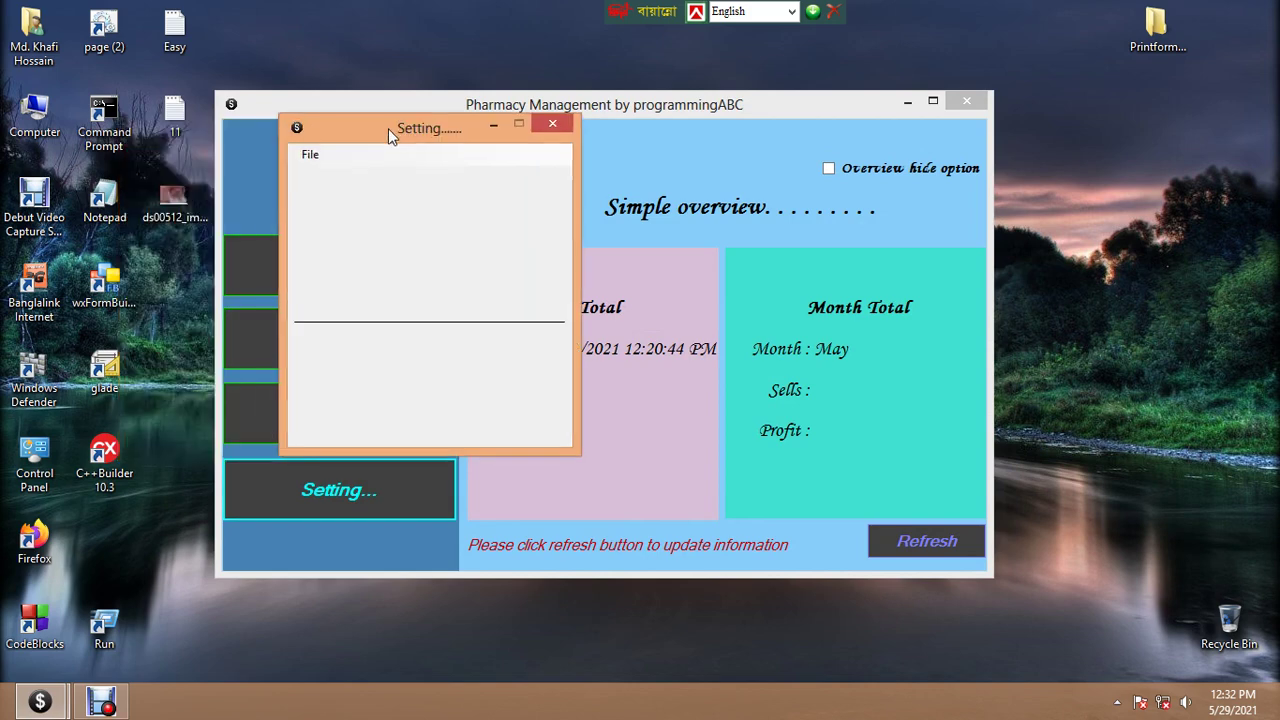
{"action": "left_click", "coordinate": [309, 154]}
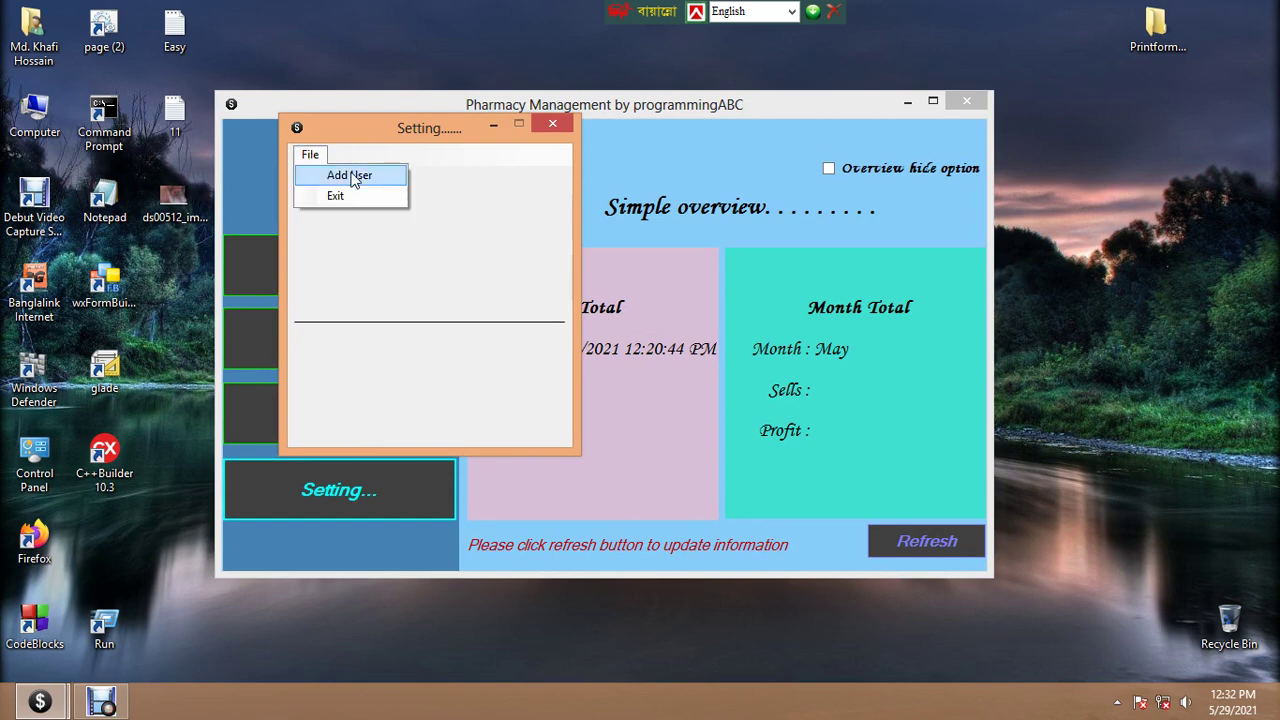
{"action": "left_click", "coordinate": [352, 176]}
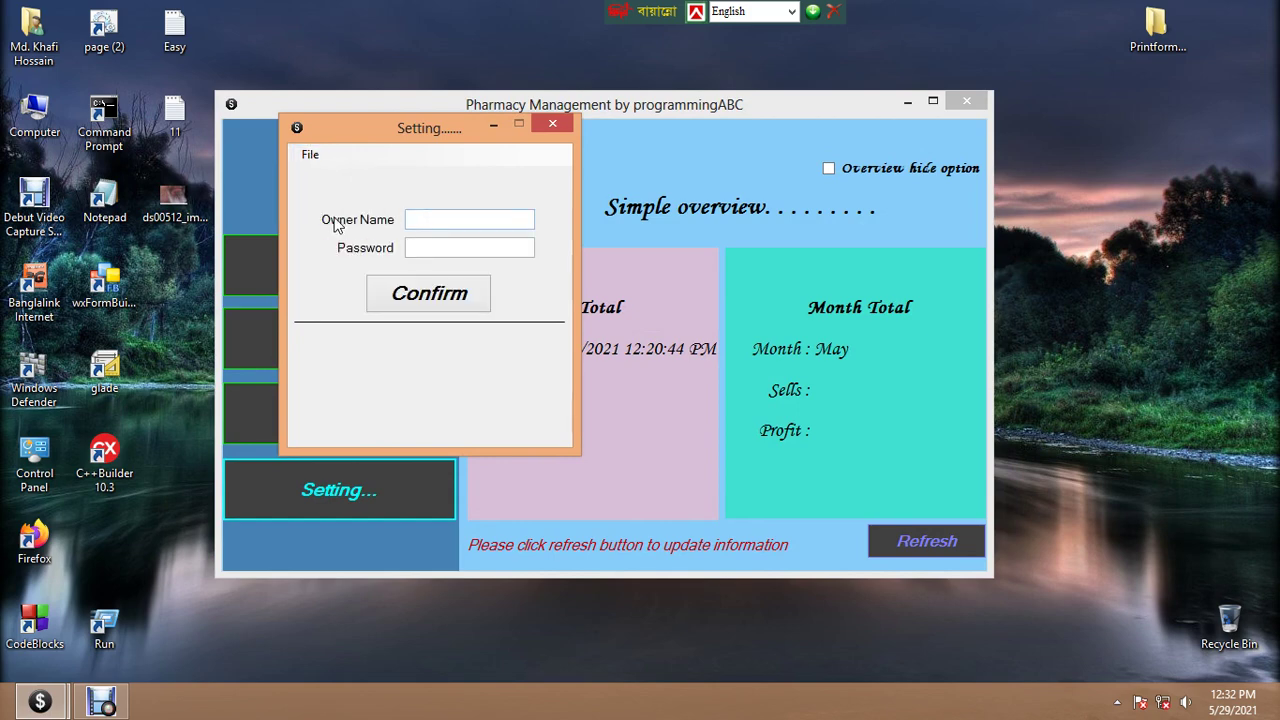
Enter the owner name and password and confirm them
{"action": "left_click", "coordinate": [435, 219]}
{"action": "left_click", "coordinate": [431, 247]}
{"action": "left_click", "coordinate": [428, 222]}
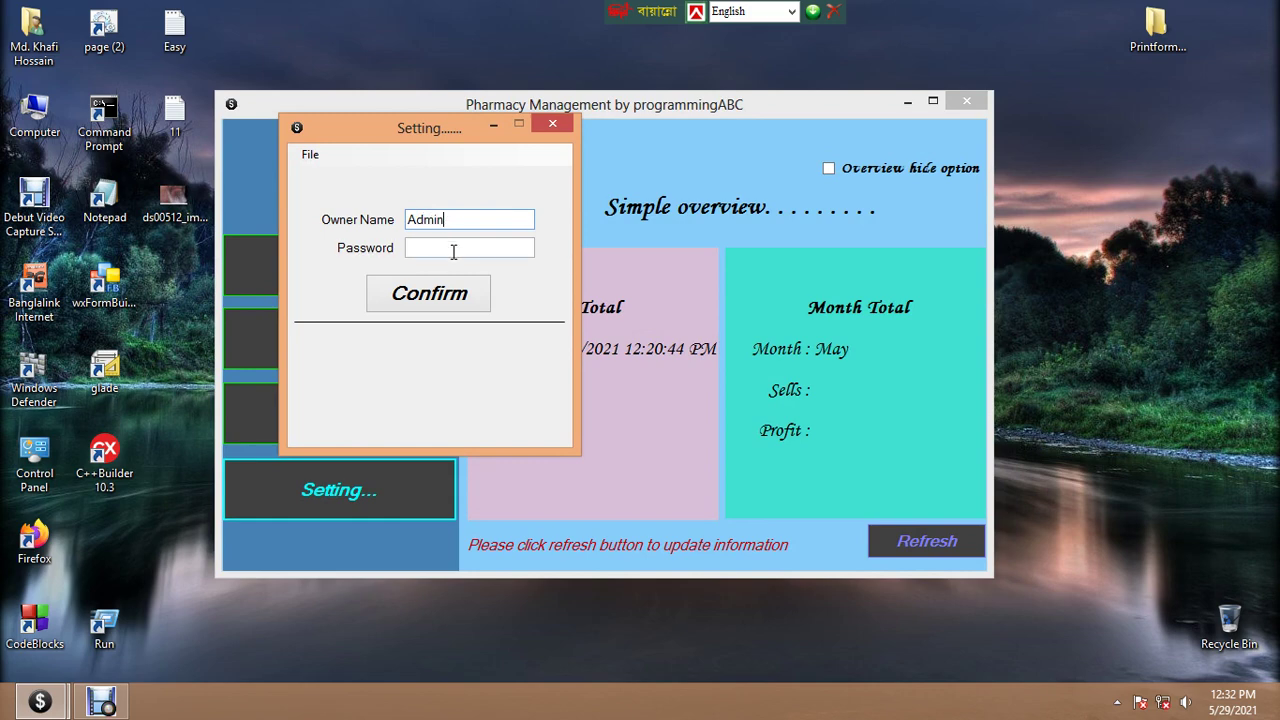
{"action": "left_click", "coordinate": [452, 250]}
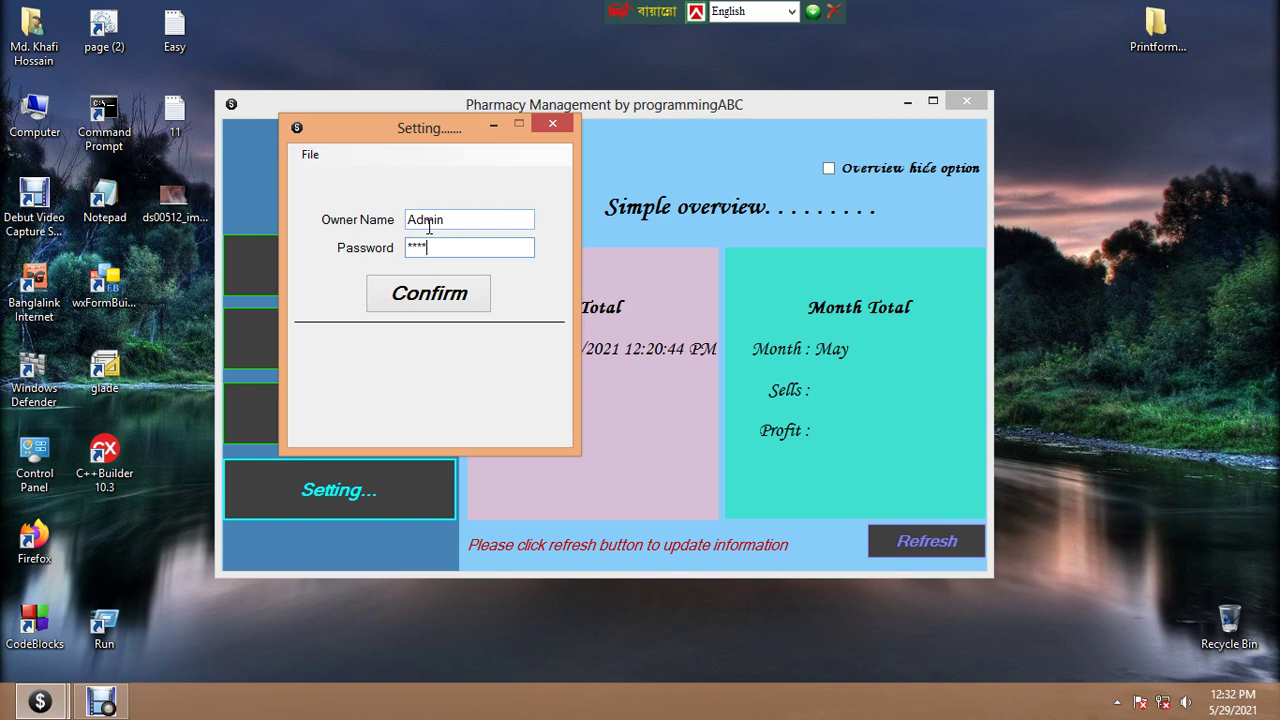
{"action": "left_click", "coordinate": [412, 292]}
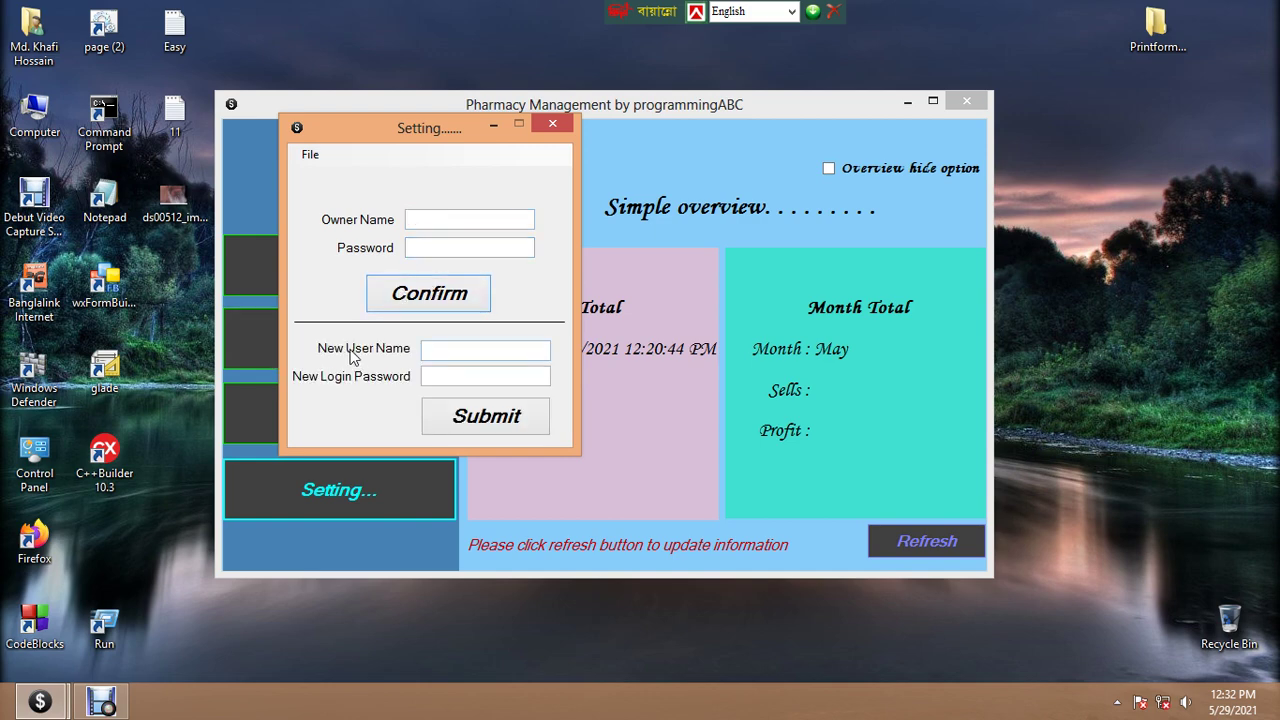
Enter a new user name and login password, submit and acknowledge the confirmation, then close Settings
{"action": "left_click", "coordinate": [499, 347]}
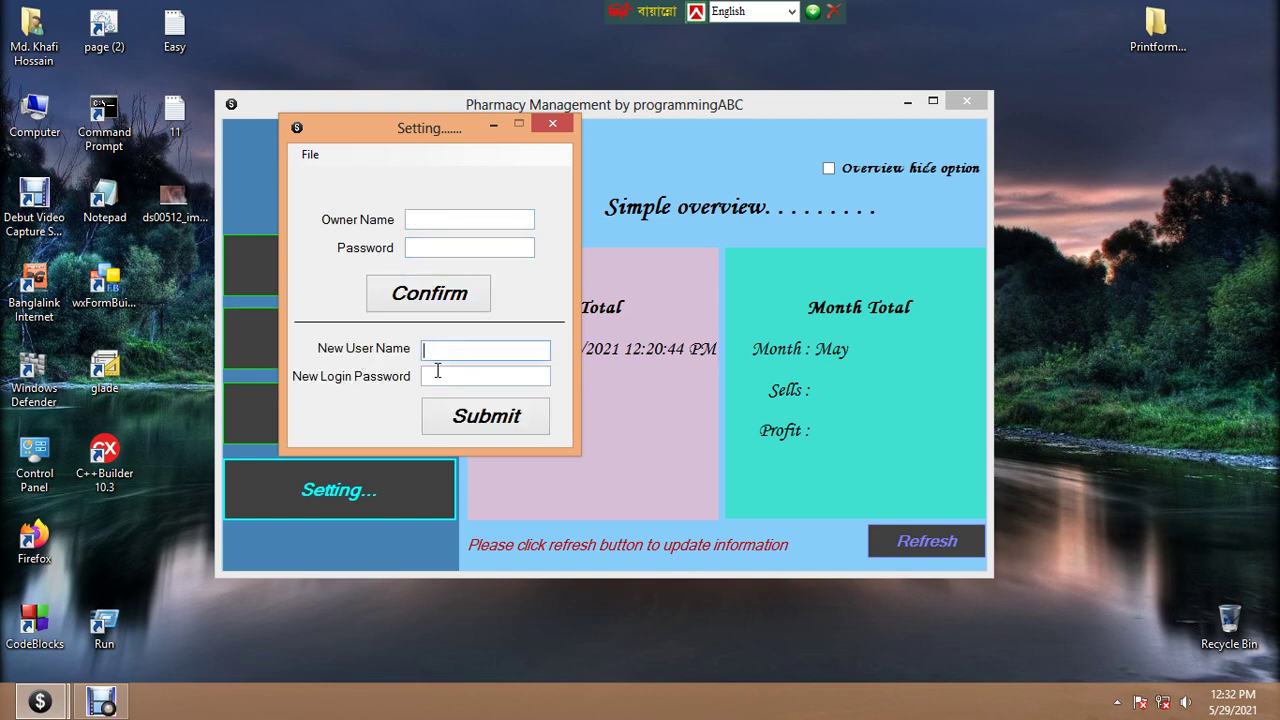
{"action": "left_click", "coordinate": [434, 375]}
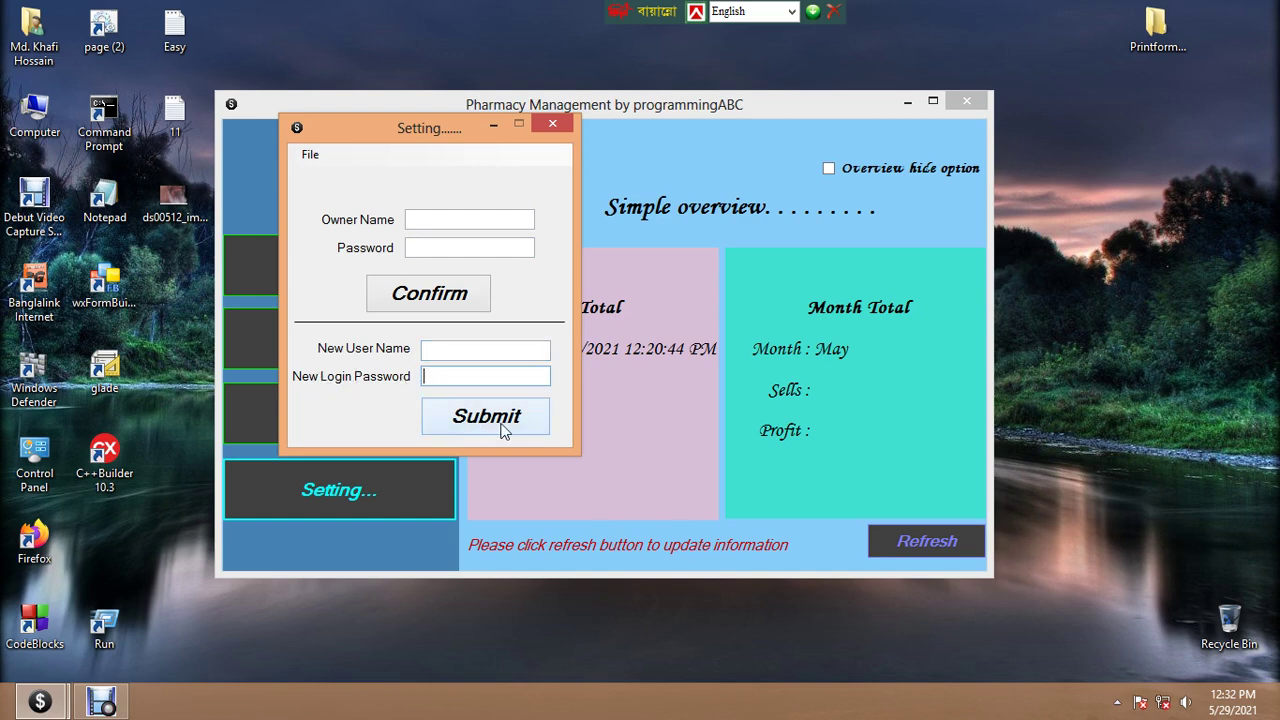
{"action": "left_click", "coordinate": [451, 352]}
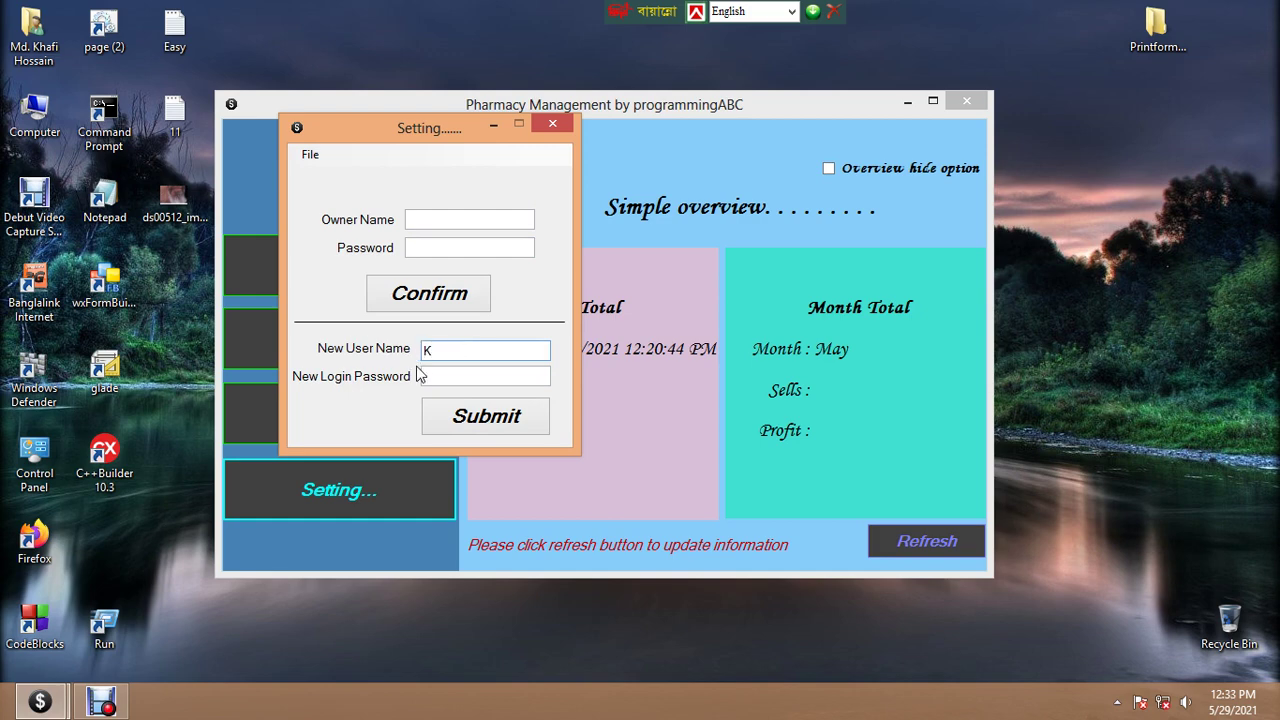
{"action": "left_click", "coordinate": [428, 374]}
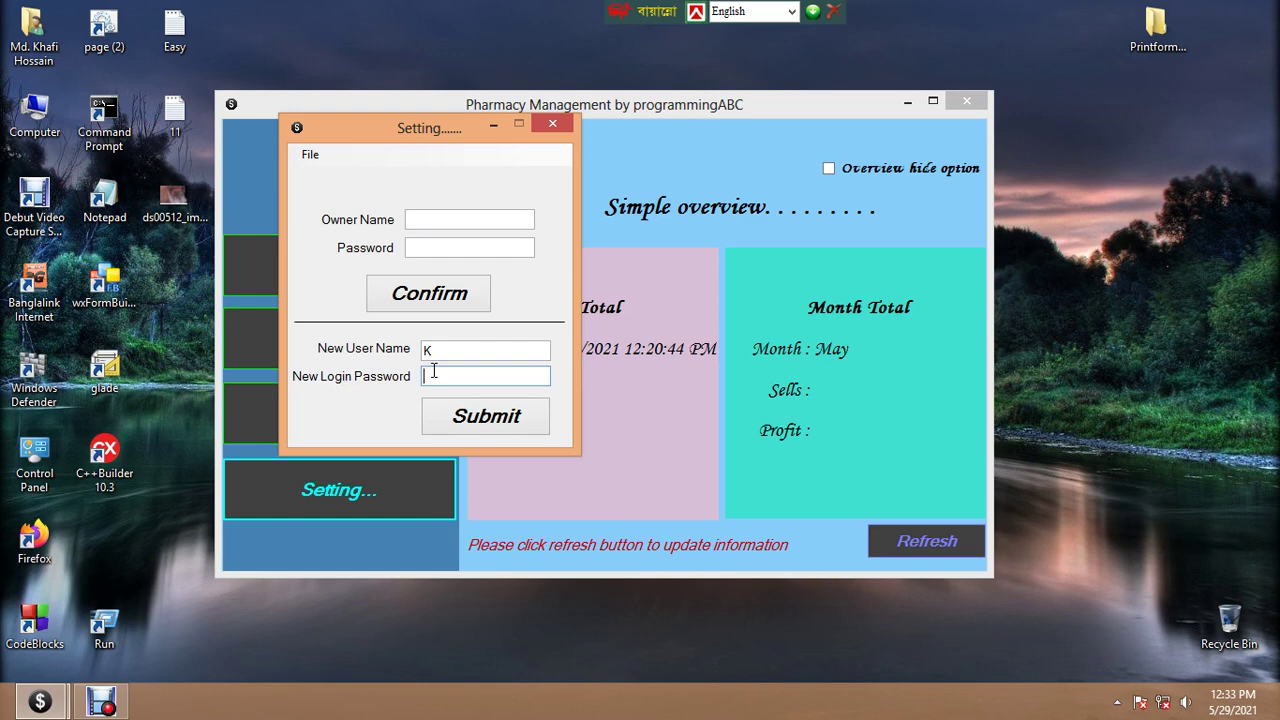
{"action": "left_click", "coordinate": [478, 416]}
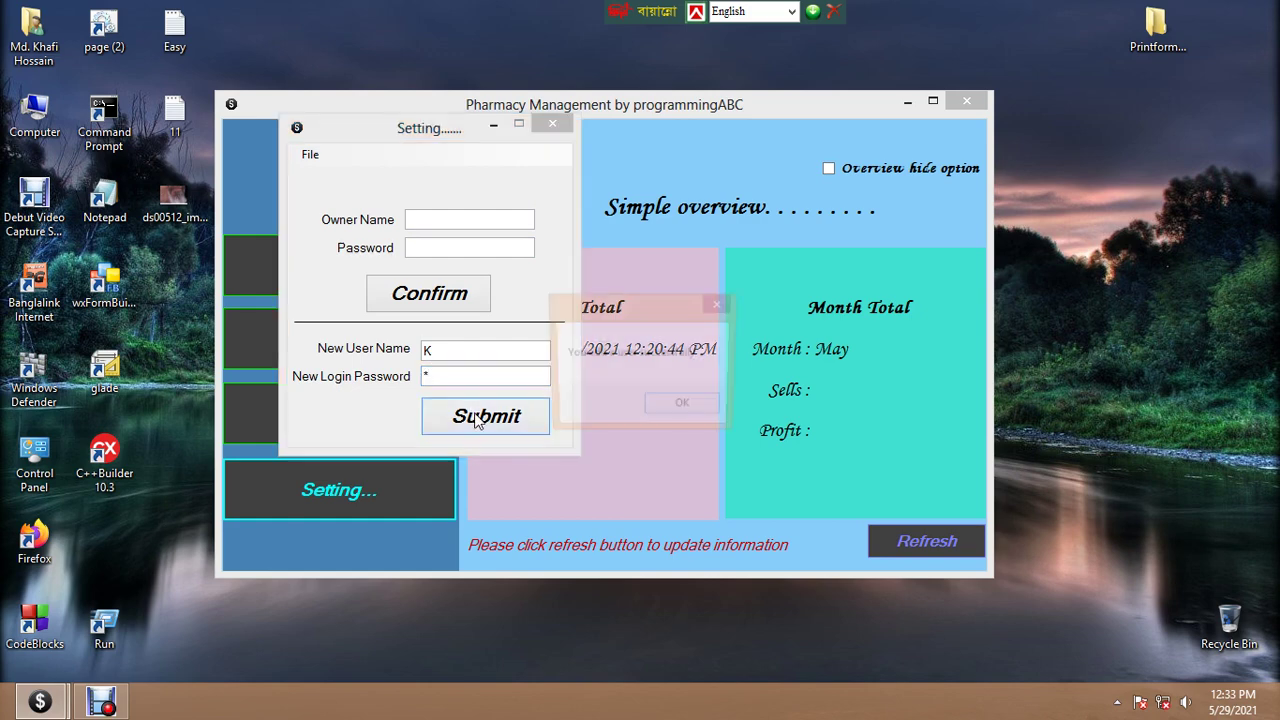
{"action": "left_click", "coordinate": [678, 408]}
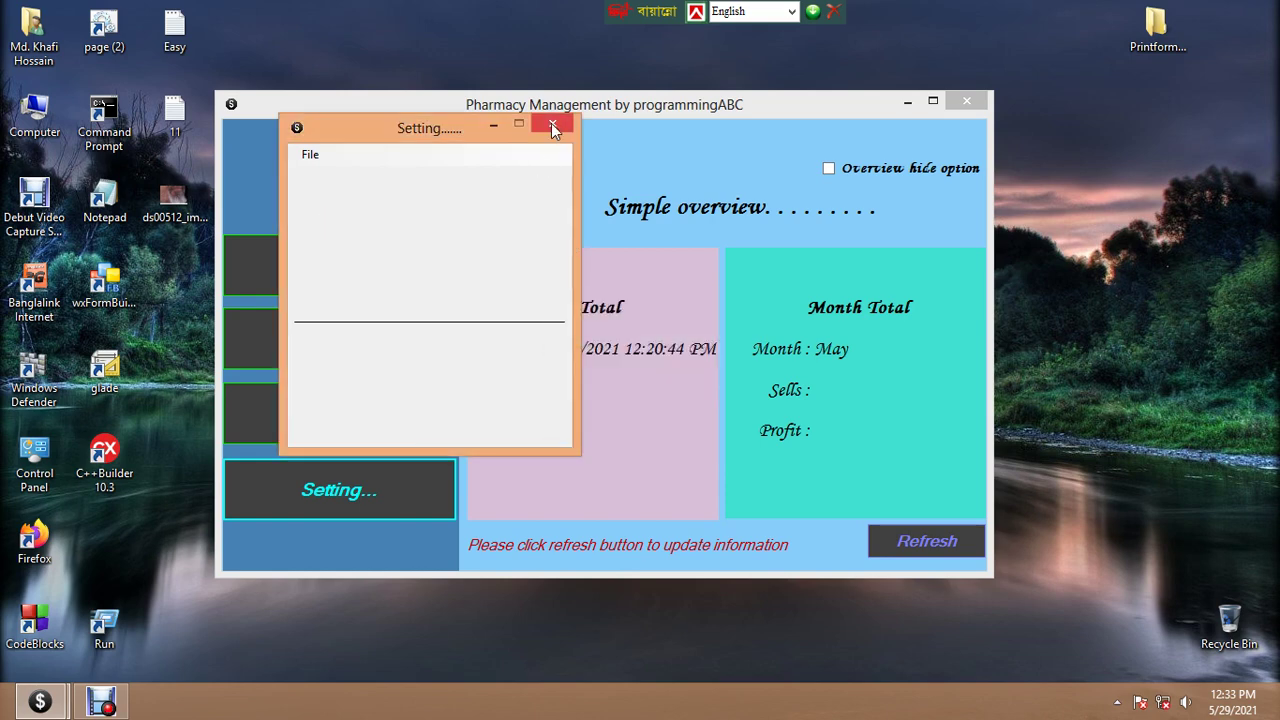
{"action": "left_click", "coordinate": [553, 127]}
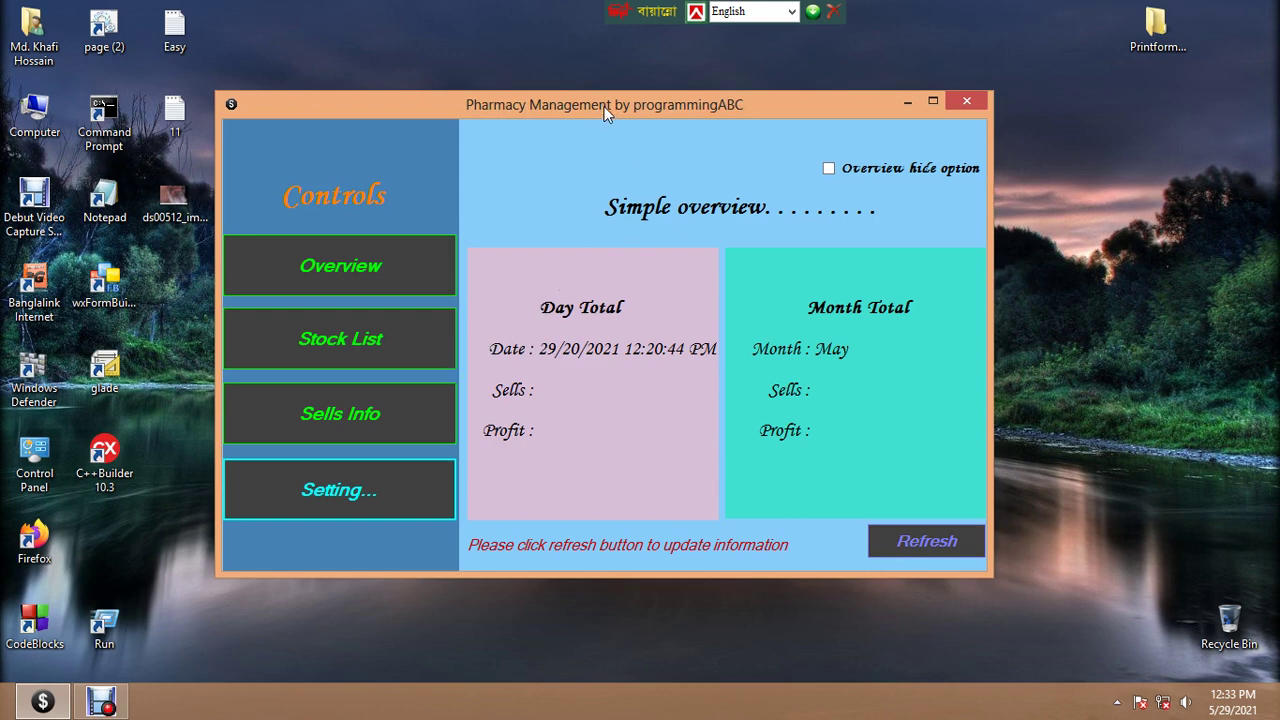
{"action": "mouse_move", "coordinate": [604, 108]}
{"action": "left_mouse_down"}
{"action": "mouse_move", "coordinate": [638, 98]}
{"action": "mouse_move", "coordinate": [624, 94]}
{"action": "left_mouse_up"}
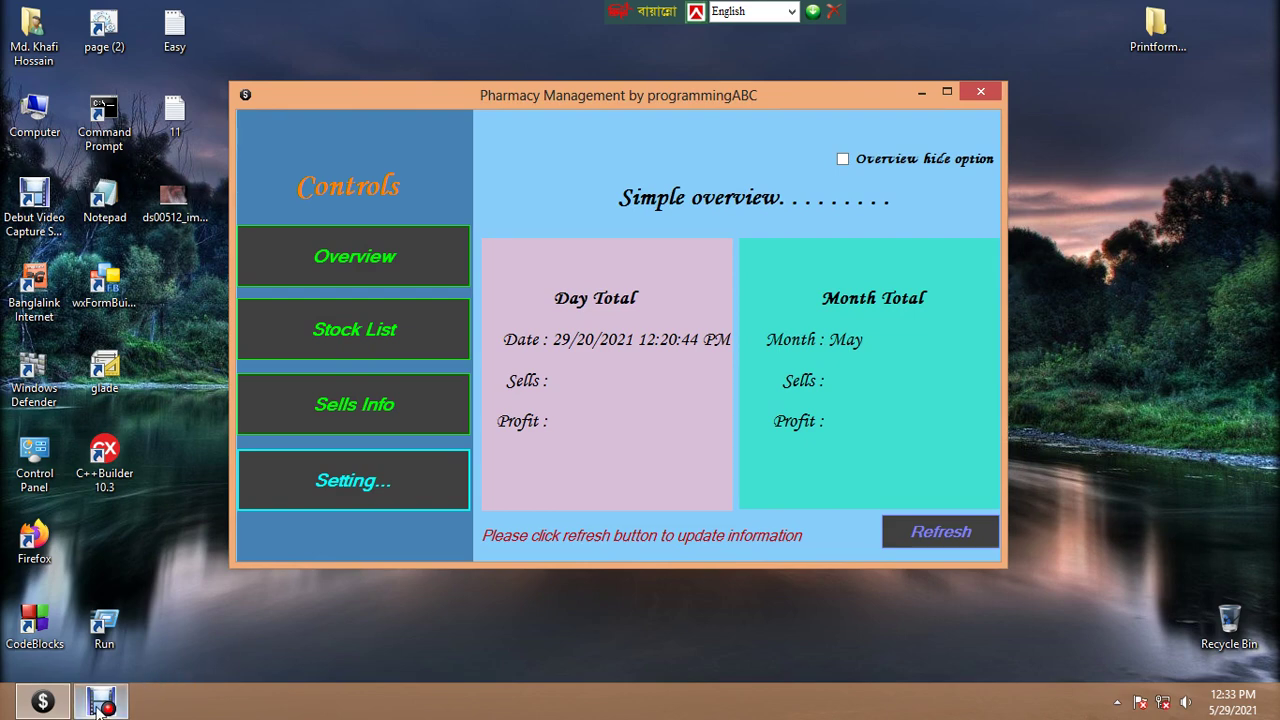
{"action": "mouse_move", "coordinate": [98, 708]}
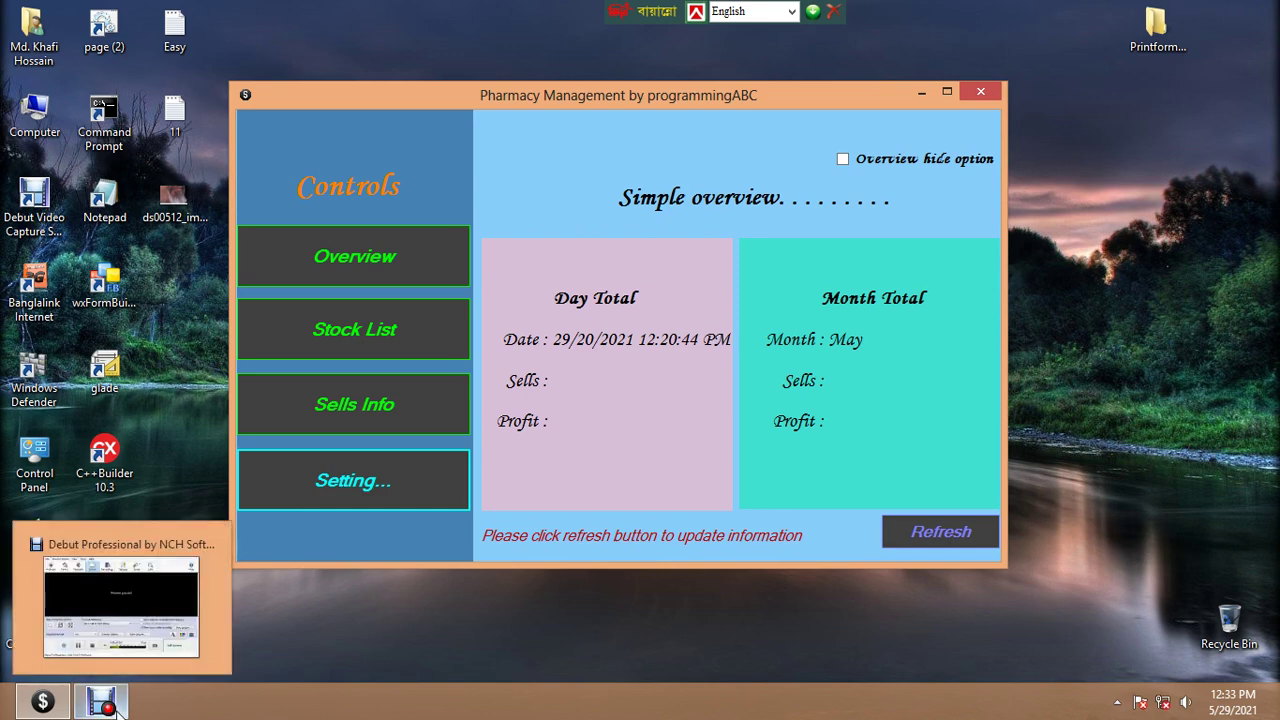
{"action": "right_click", "coordinate": [106, 708]}
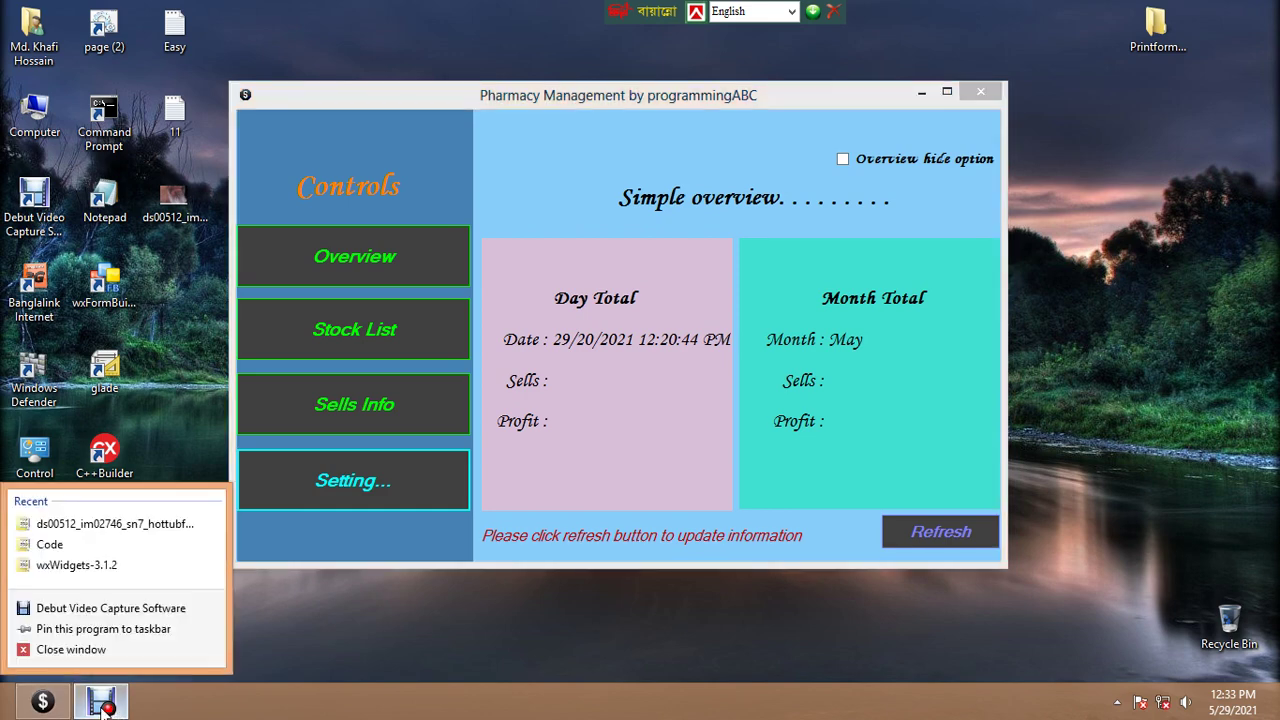